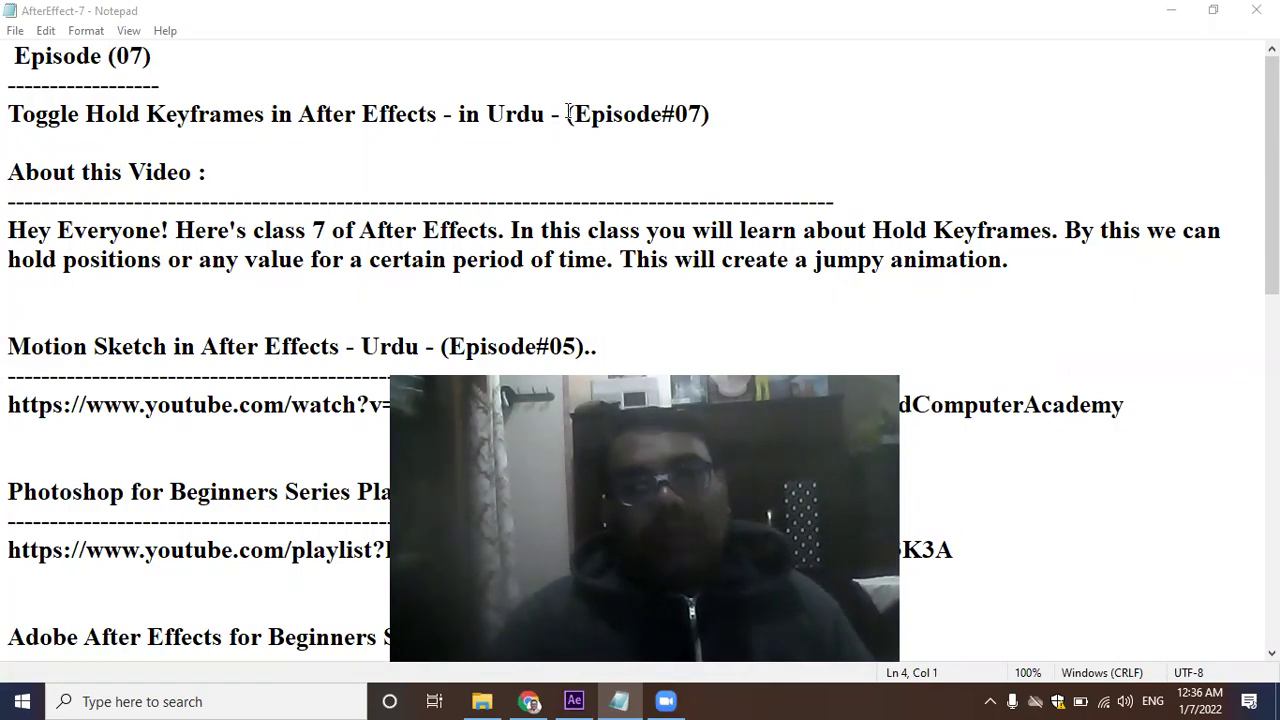
Select and edit the episode number and title text in the video title line.
{"action": "left_click_drag", "start_coordinate": [567, 113], "coordinate": [723, 115]}
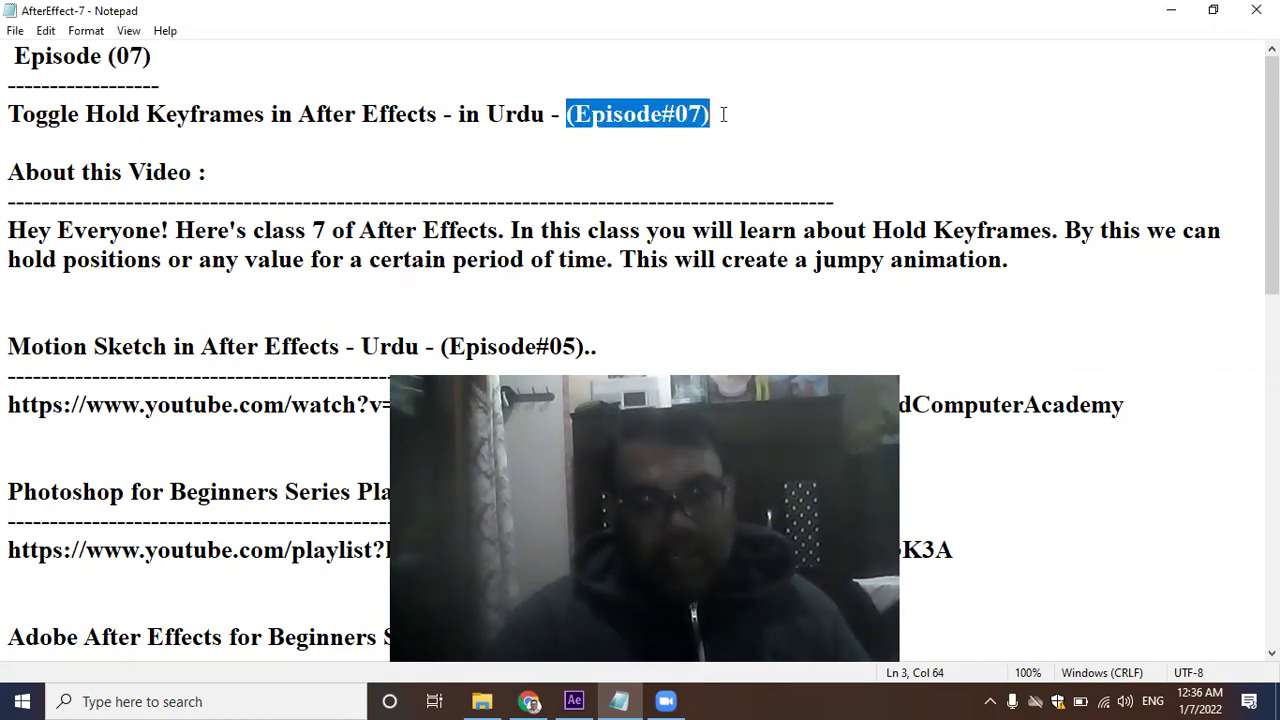
{"action": "left_click", "coordinate": [322, 153]}
{"action": "left_click_drag", "start_coordinate": [443, 114], "coordinate": [8, 116]}
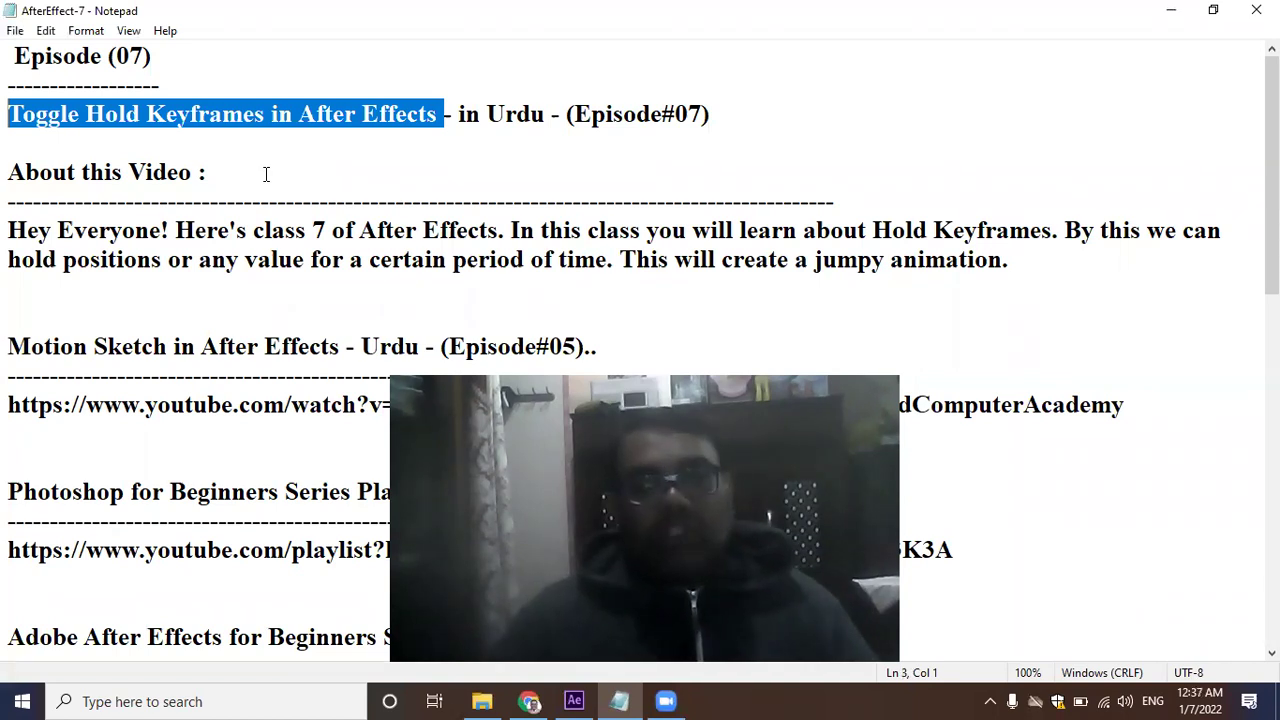
{"action": "left_click", "coordinate": [323, 230]}
{"action": "left_click", "coordinate": [67, 113]}
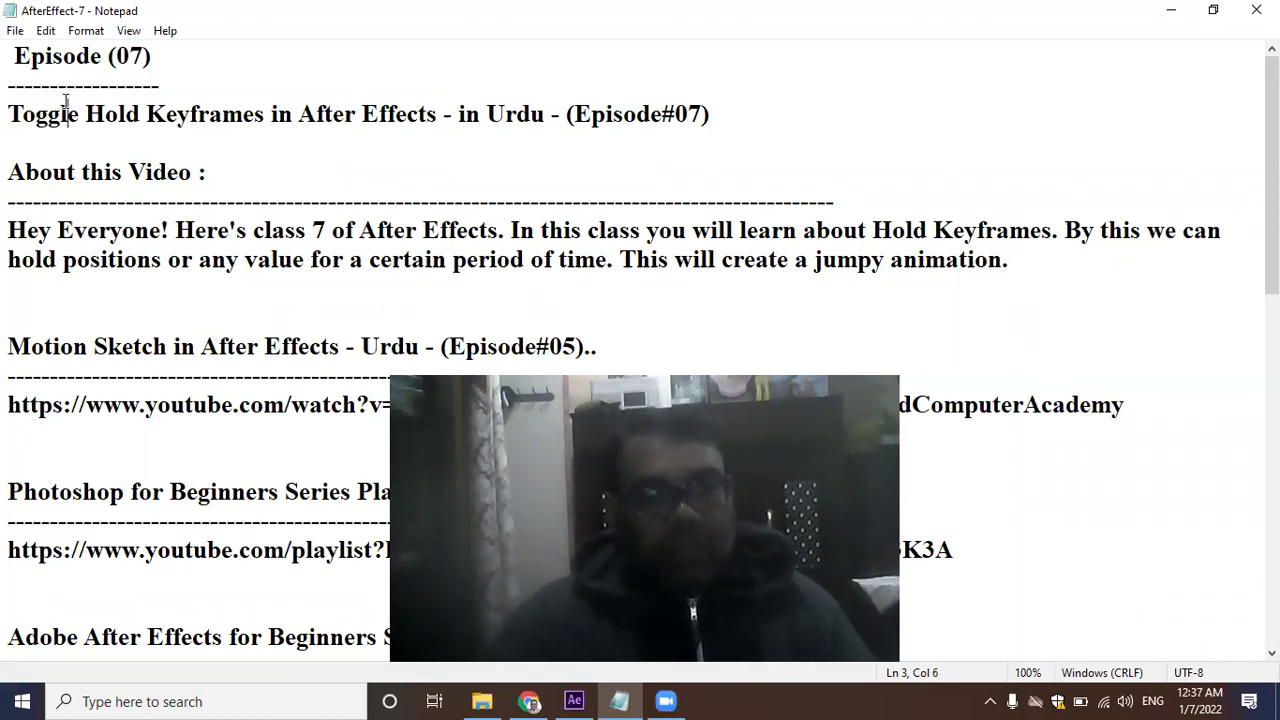
{"action": "left_click", "coordinate": [903, 111]}
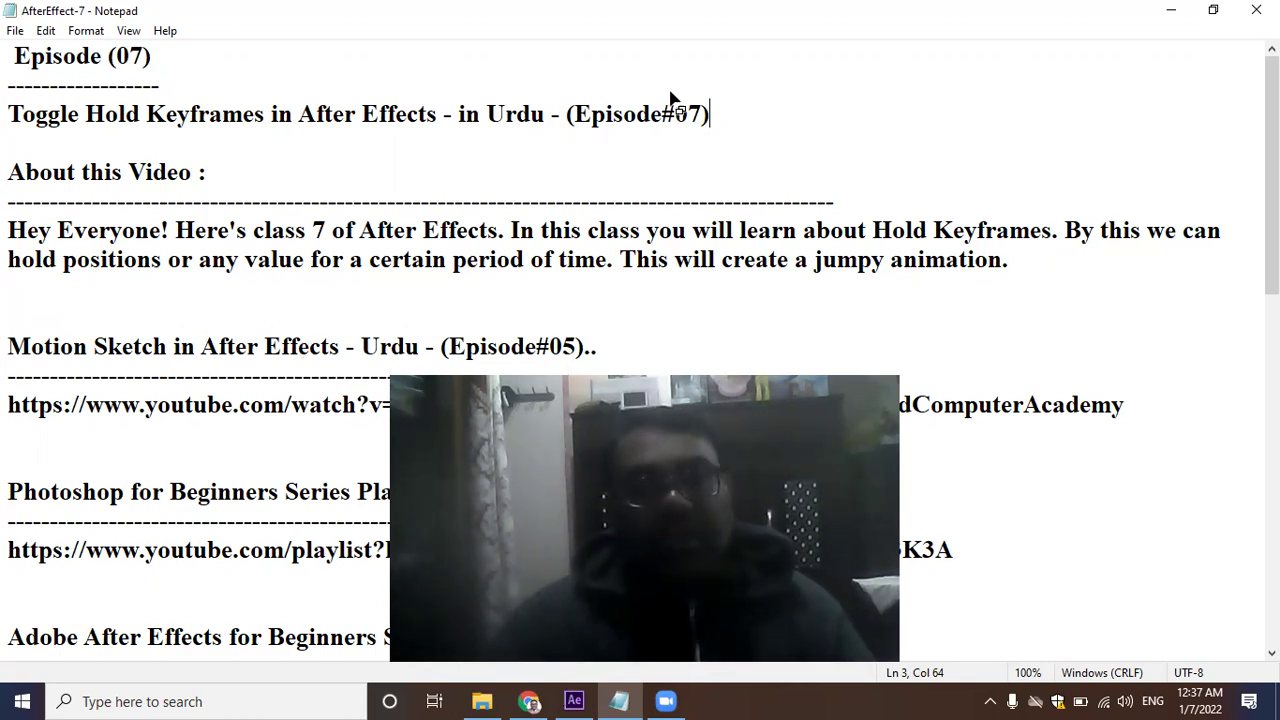
In After Effects, create the 1920×1080, 25 fps, 10-second Comp-8 composition and reopen its settings.
{"action": "key", "text": "alt+Tab"}
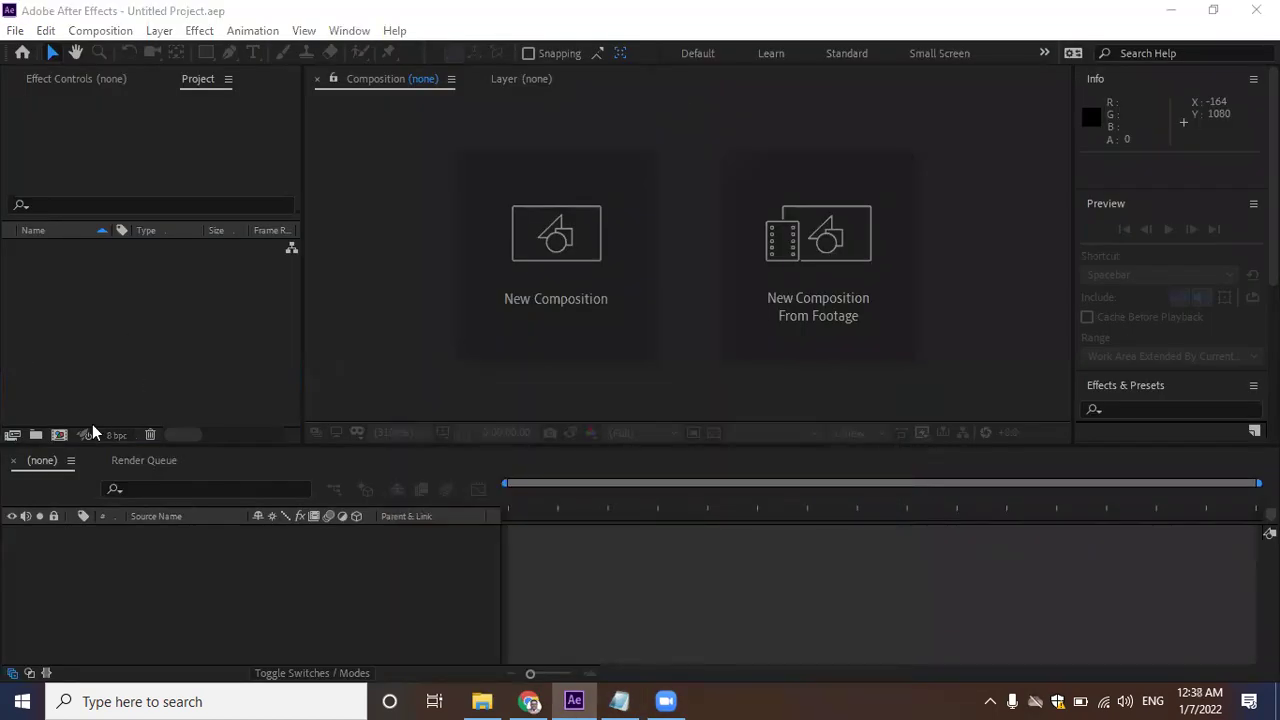
{"action": "left_click", "coordinate": [59, 435]}
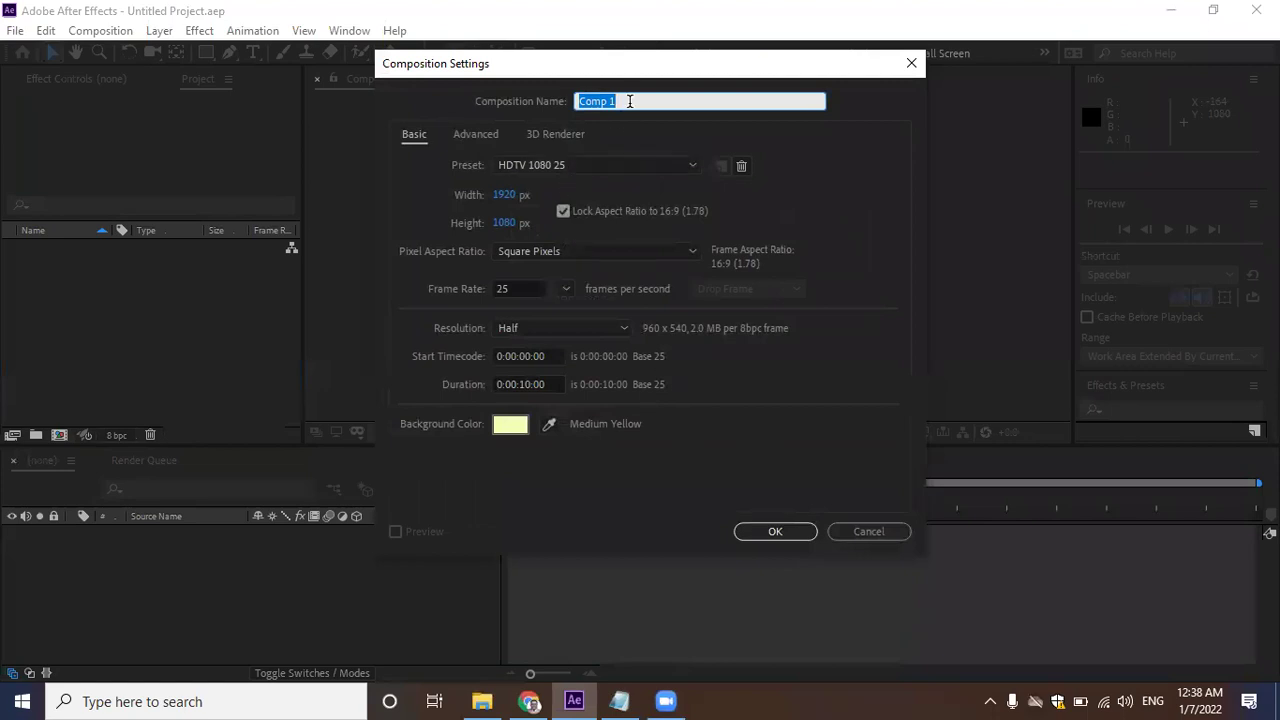
{"action": "type", "text": "Com"}
{"action": "key", "text": "Return"}
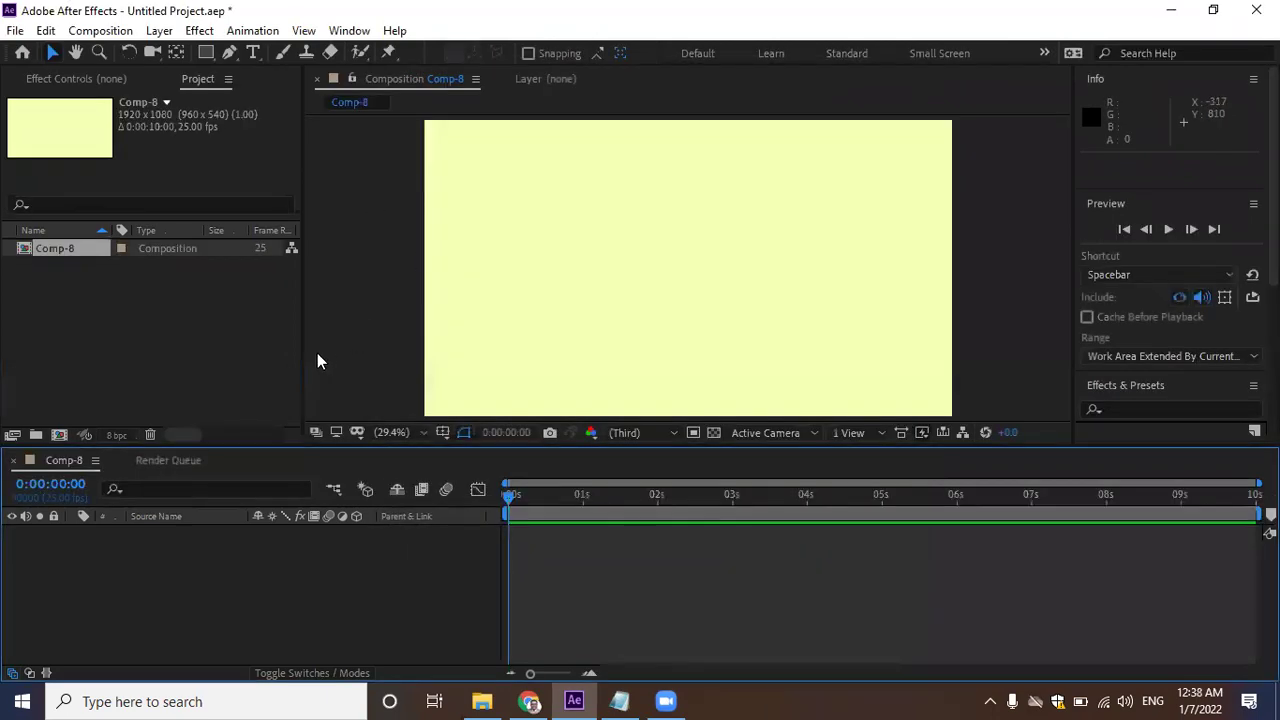
{"action": "left_click", "coordinate": [604, 340]}
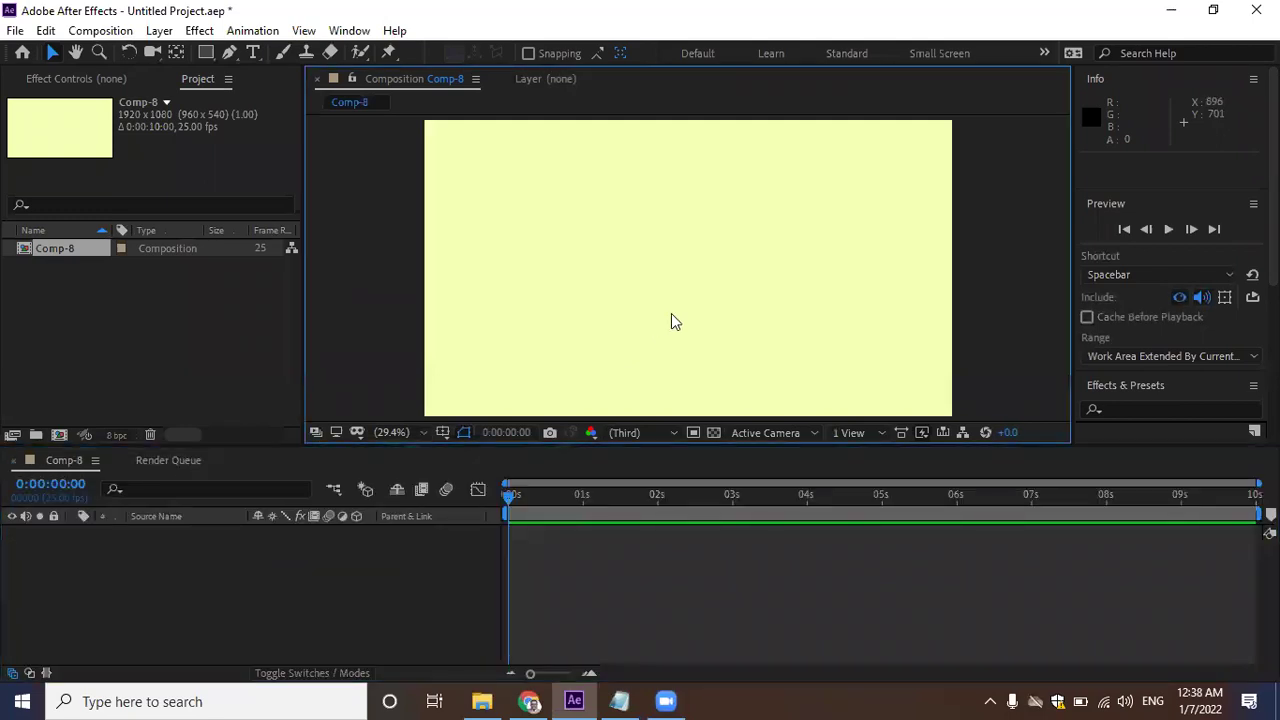
{"action": "key", "text": "ctrl+k"}
Change Comp-8's background colour to black (hex 000000), then scrub the timeline.
{"action": "left_click", "coordinate": [506, 428]}
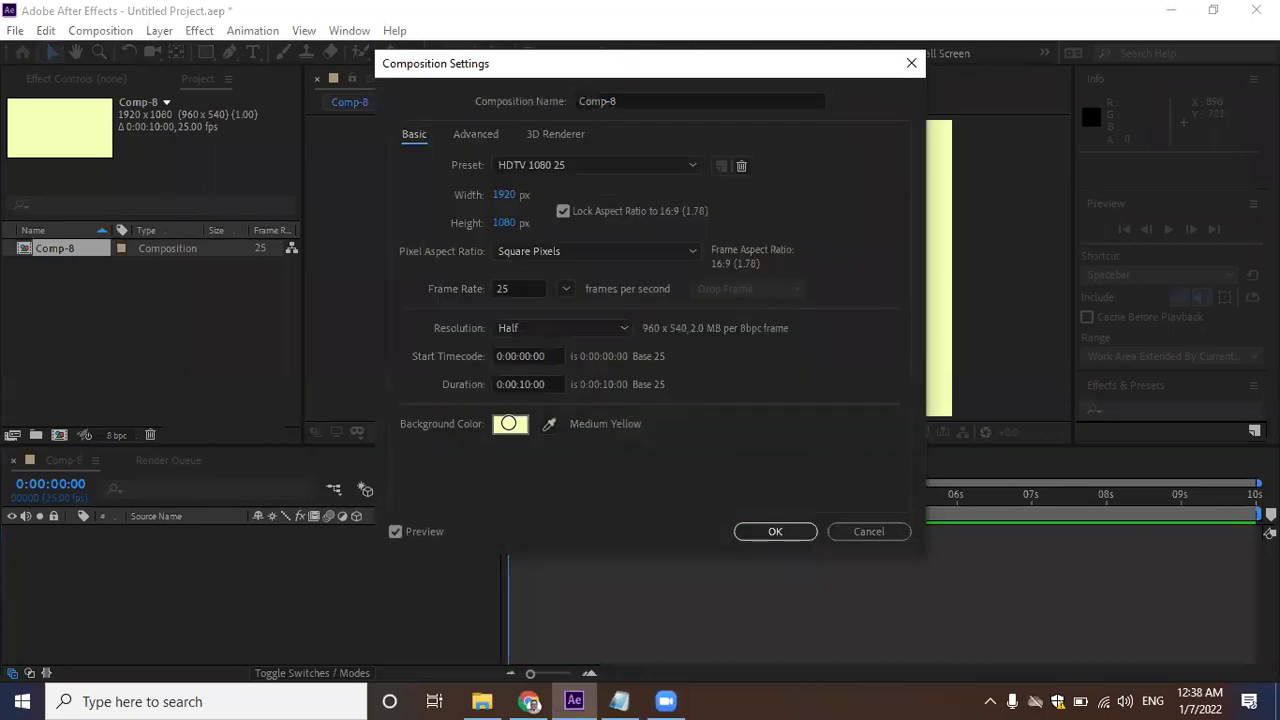
{"action": "type", "text": "000000"}
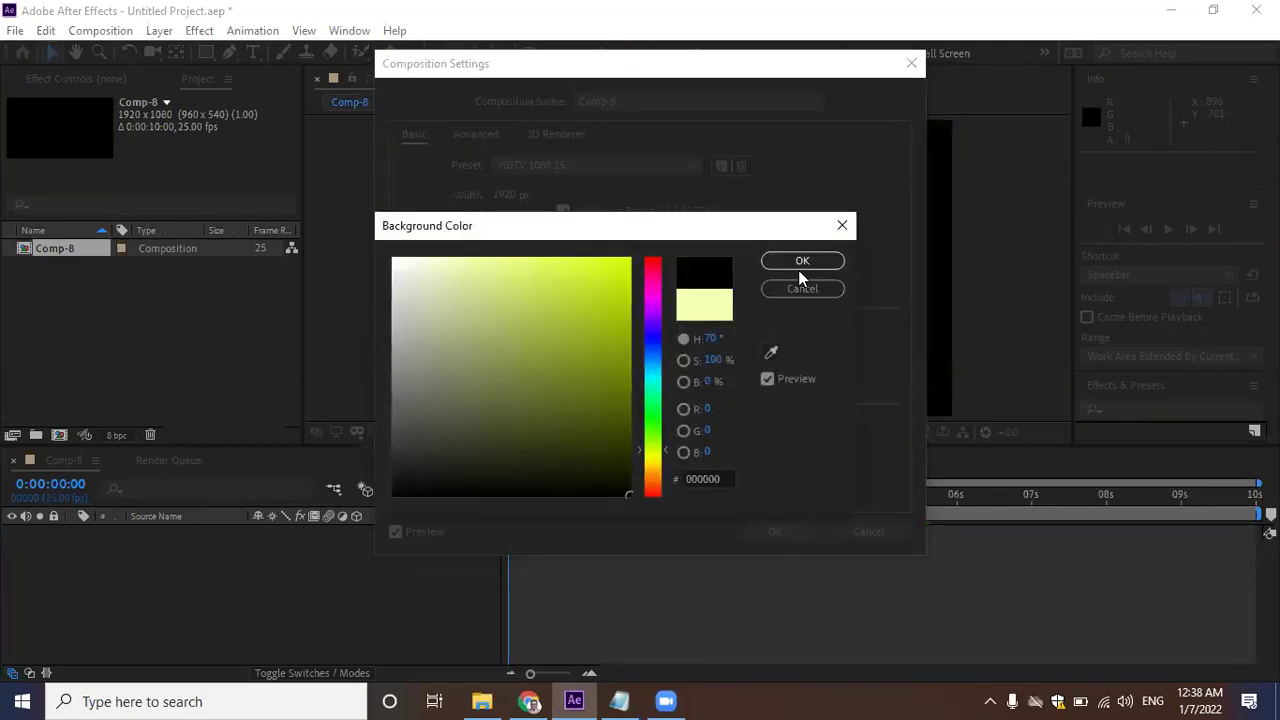
{"action": "left_click", "coordinate": [804, 262]}
{"action": "left_click", "coordinate": [778, 531]}
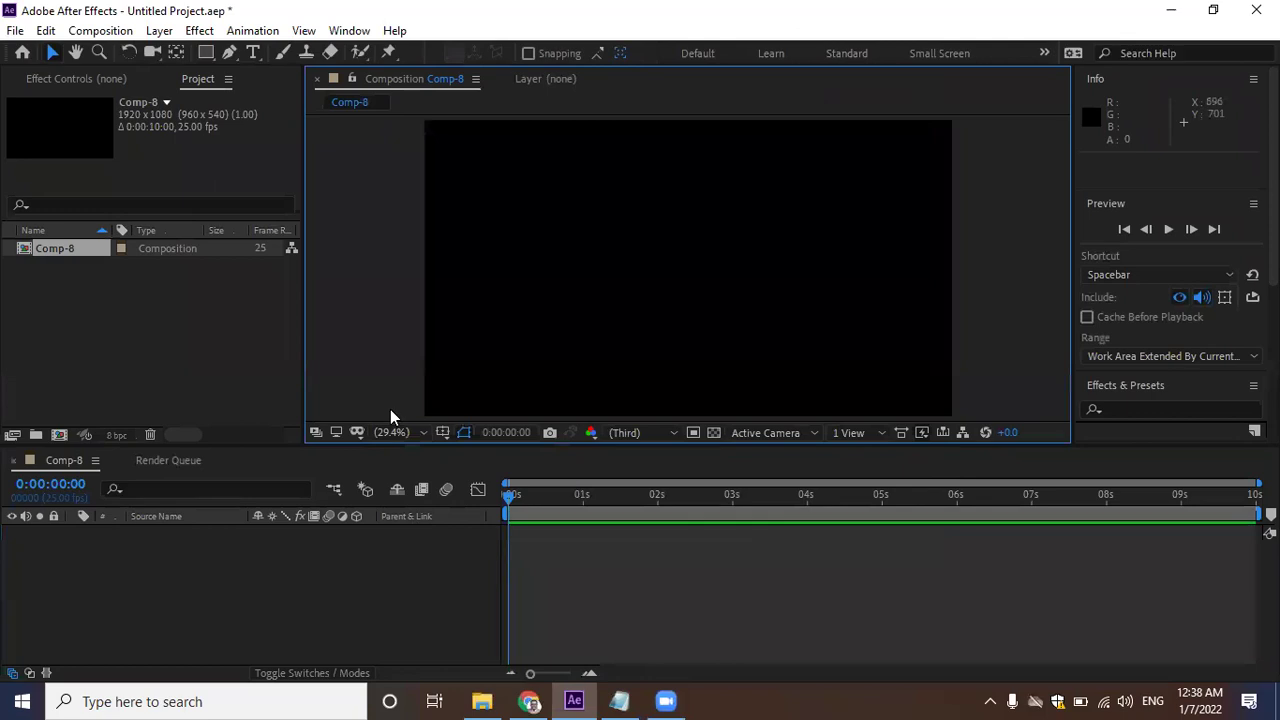
{"action": "left_click_drag", "start_coordinate": [515, 493], "coordinate": [505, 494]}
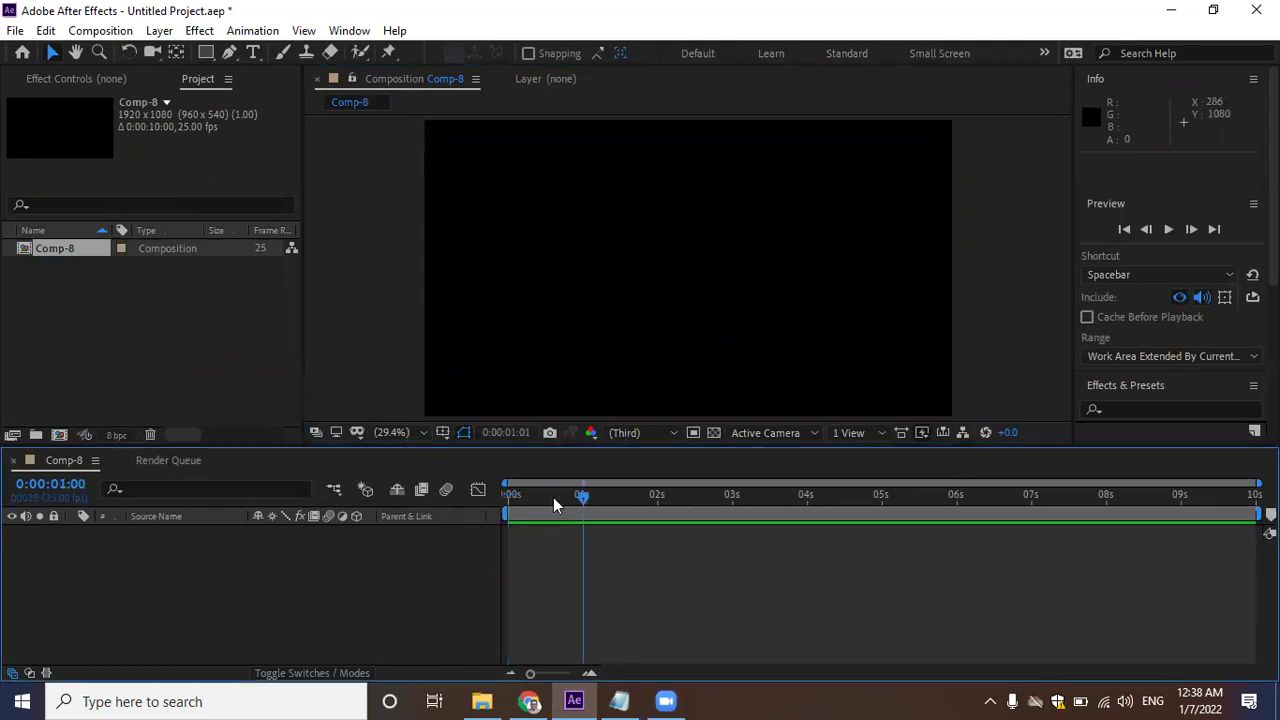
Import the first butterfly image as the PNG sequence [1-14].png from the Butterfly folder.
{"action": "right_click", "coordinate": [118, 338]}
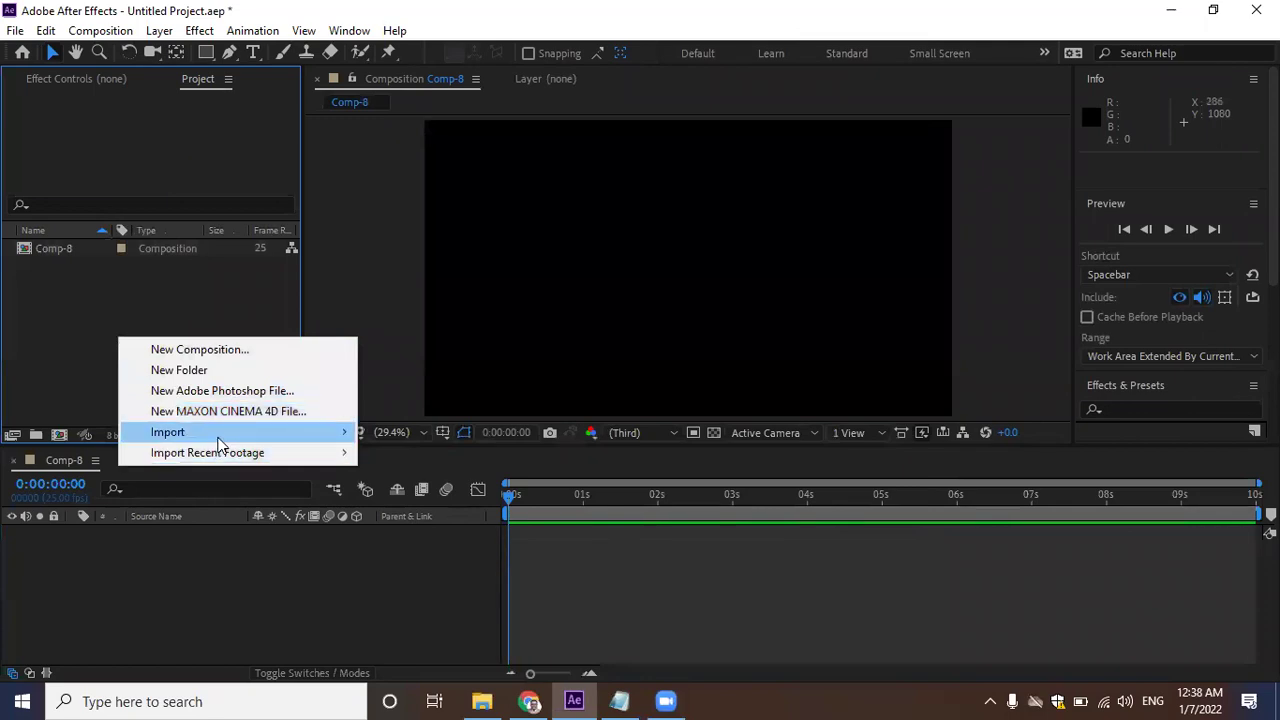
{"action": "left_click", "coordinate": [88, 345]}
{"action": "double_click", "coordinate": [97, 343]}
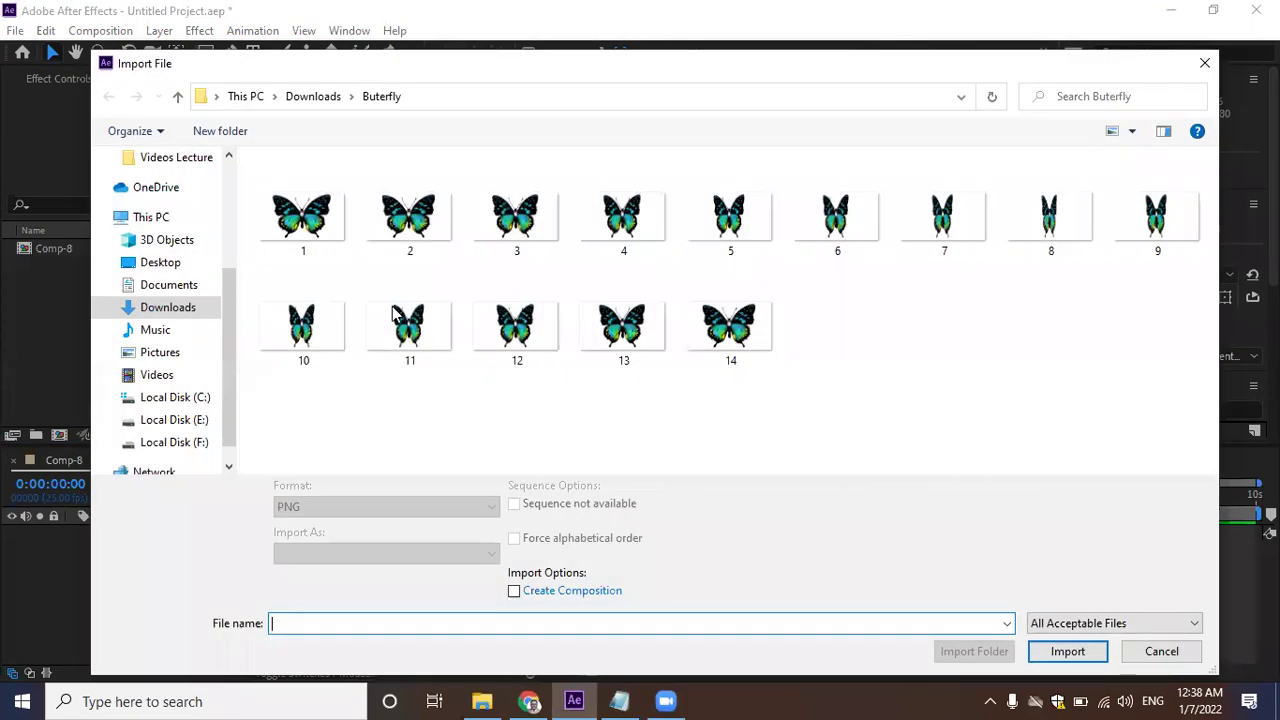
{"action": "left_click", "coordinate": [266, 211]}
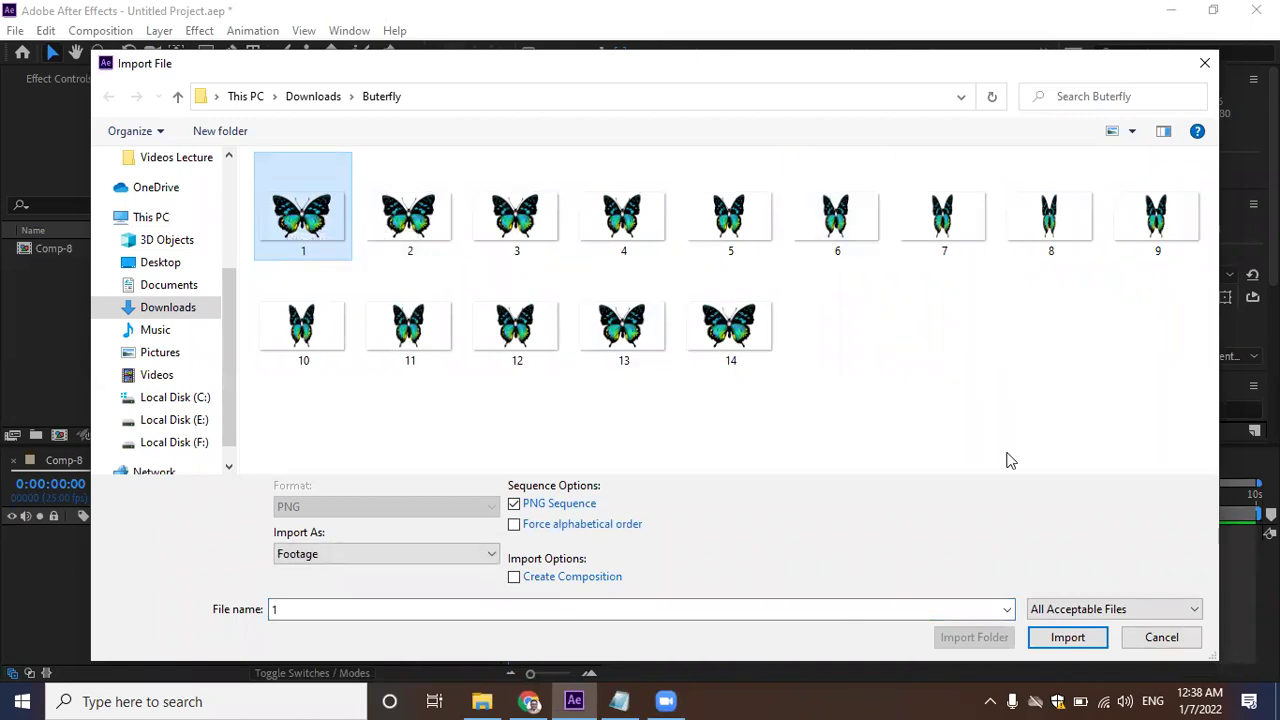
{"action": "left_click", "coordinate": [1068, 638]}
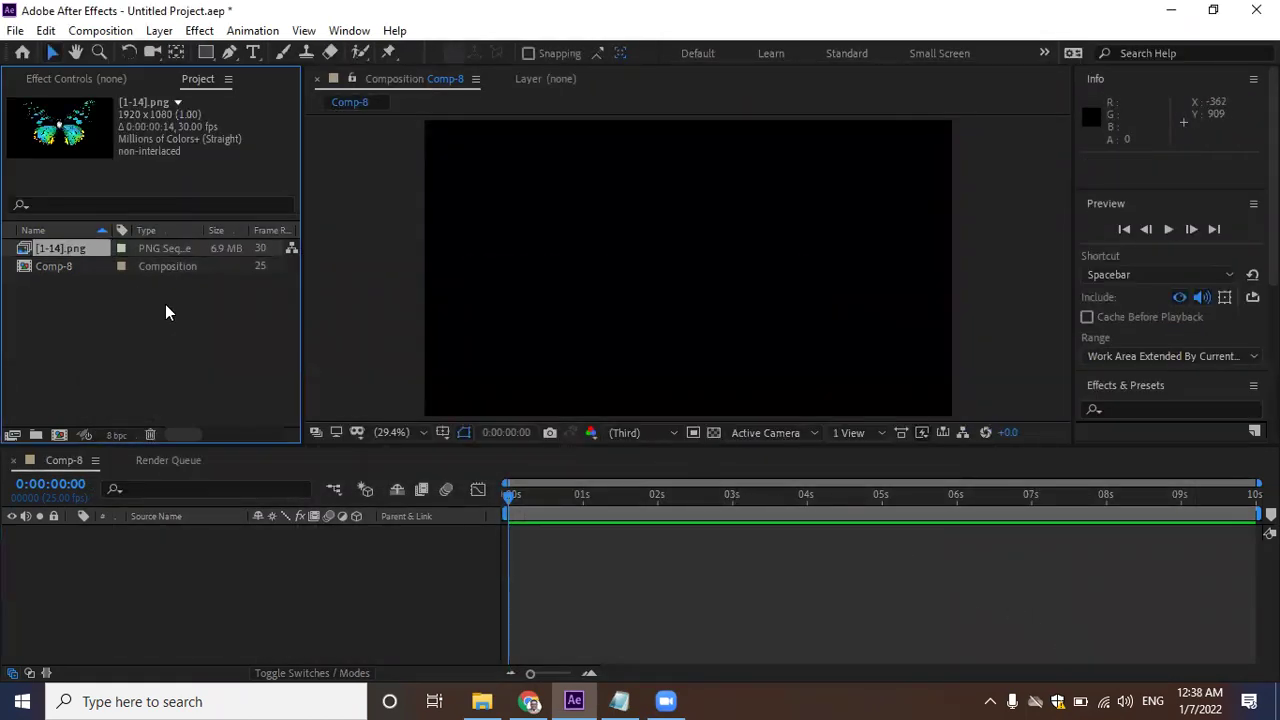
Add the [1-14].png sequence to the Comp-8 timeline, preview the flapping, and select the footage.
{"action": "mouse_move", "coordinate": [66, 248]}
{"action": "left_mouse_down"}
{"action": "mouse_move", "coordinate": [556, 563]}
{"action": "mouse_move", "coordinate": [529, 535]}
{"action": "left_mouse_up"}
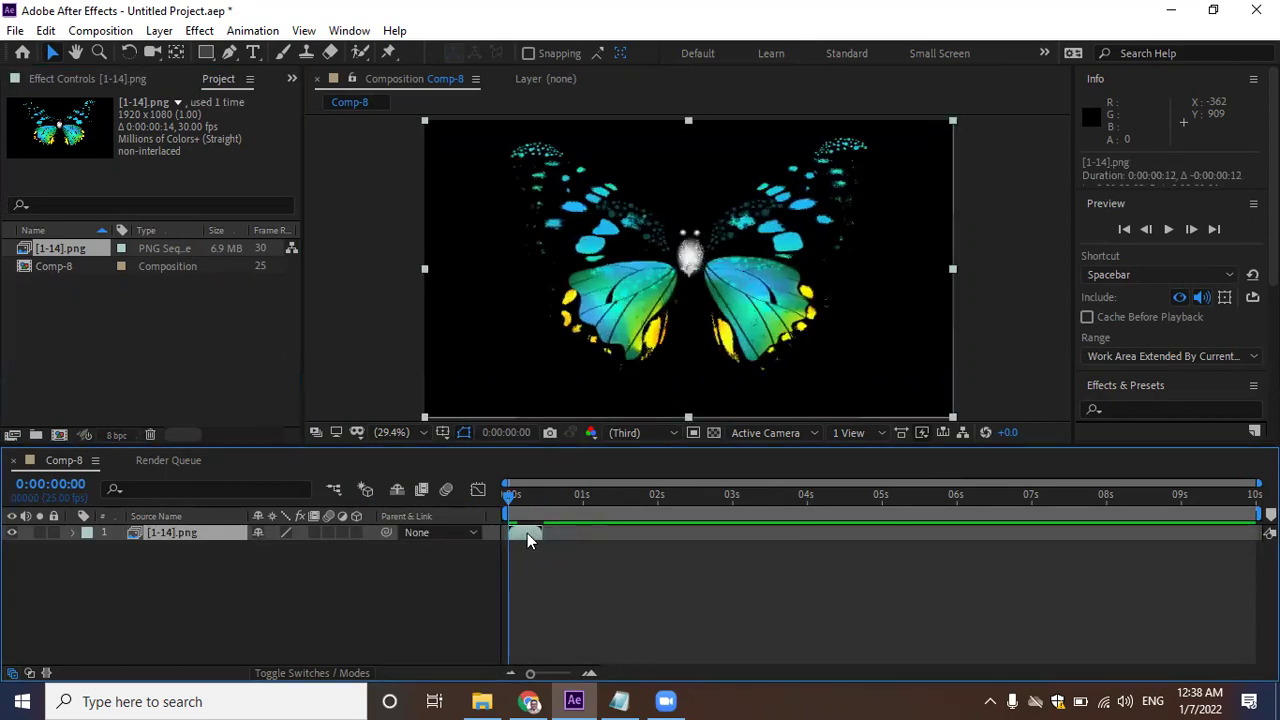
{"action": "left_click_drag", "start_coordinate": [512, 500], "coordinate": [520, 518]}
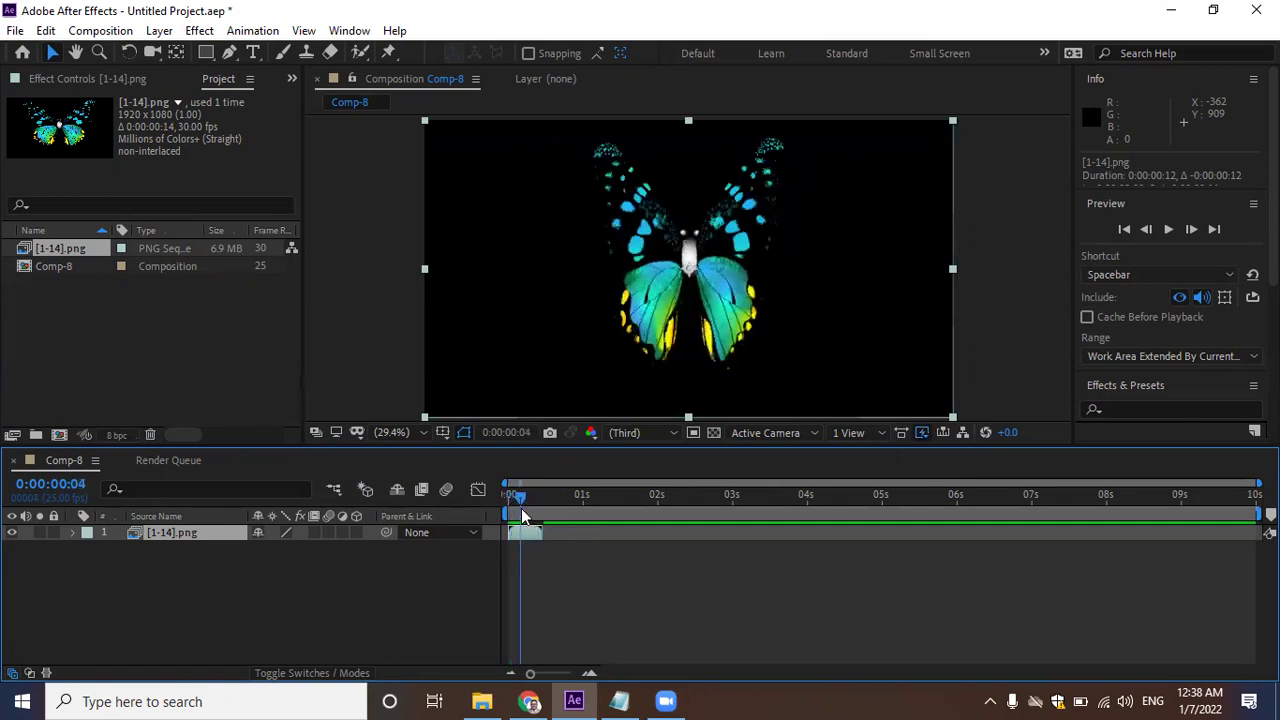
{"action": "left_click", "coordinate": [75, 306]}
{"action": "left_click", "coordinate": [75, 248]}
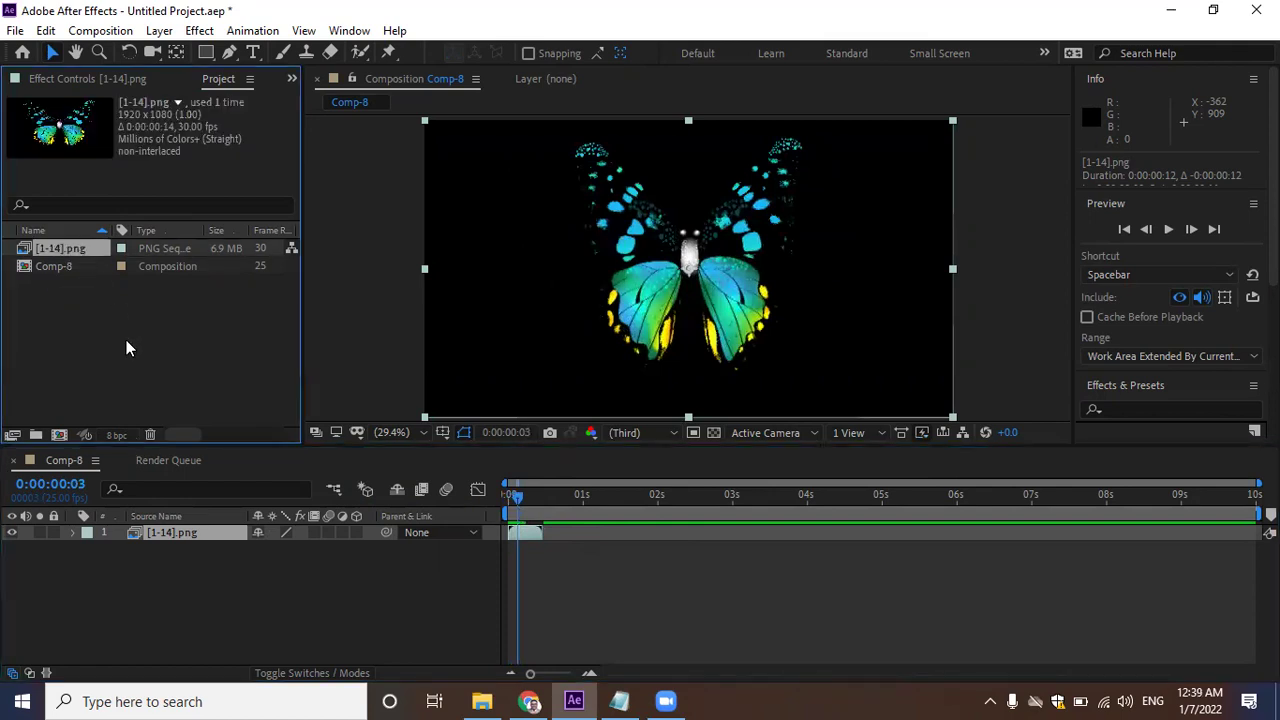
Loop the butterfly footage 500 times and extend its layer to Comp-8's 10-second end.
{"action": "right_click", "coordinate": [56, 236]}
{"action": "right_click", "coordinate": [34, 252]}
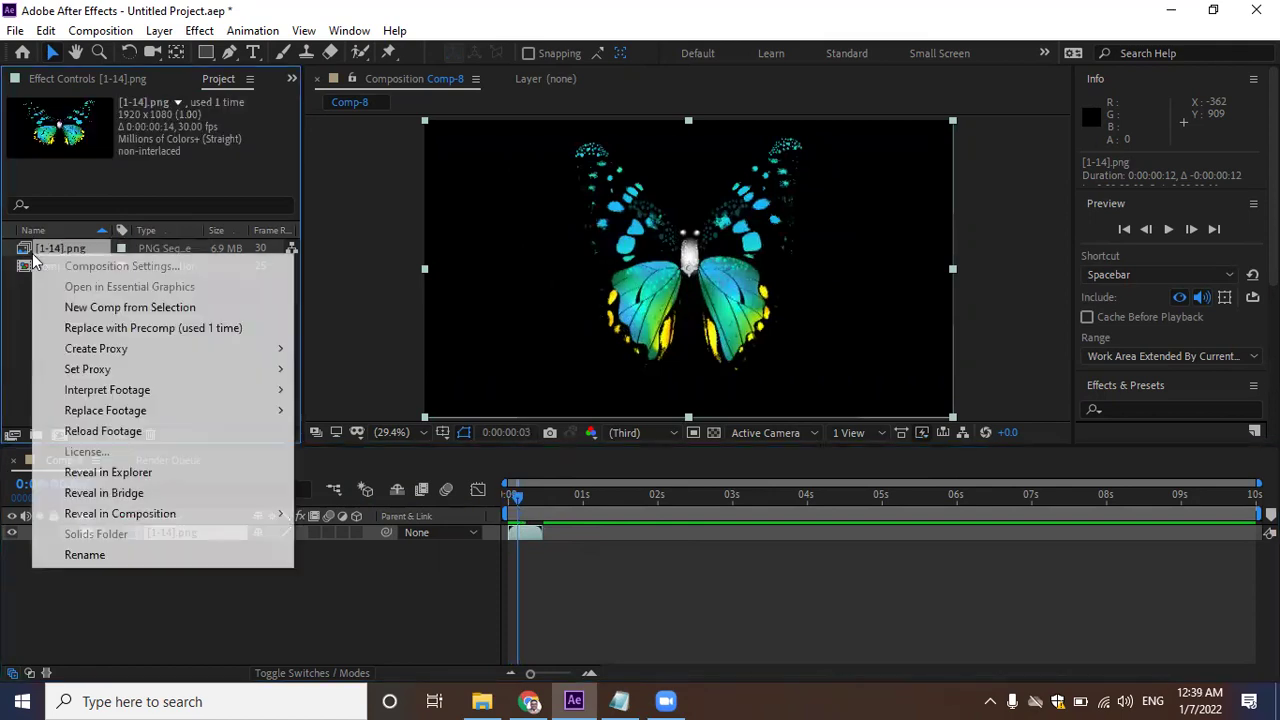
{"action": "mouse_move", "coordinate": [183, 397]}
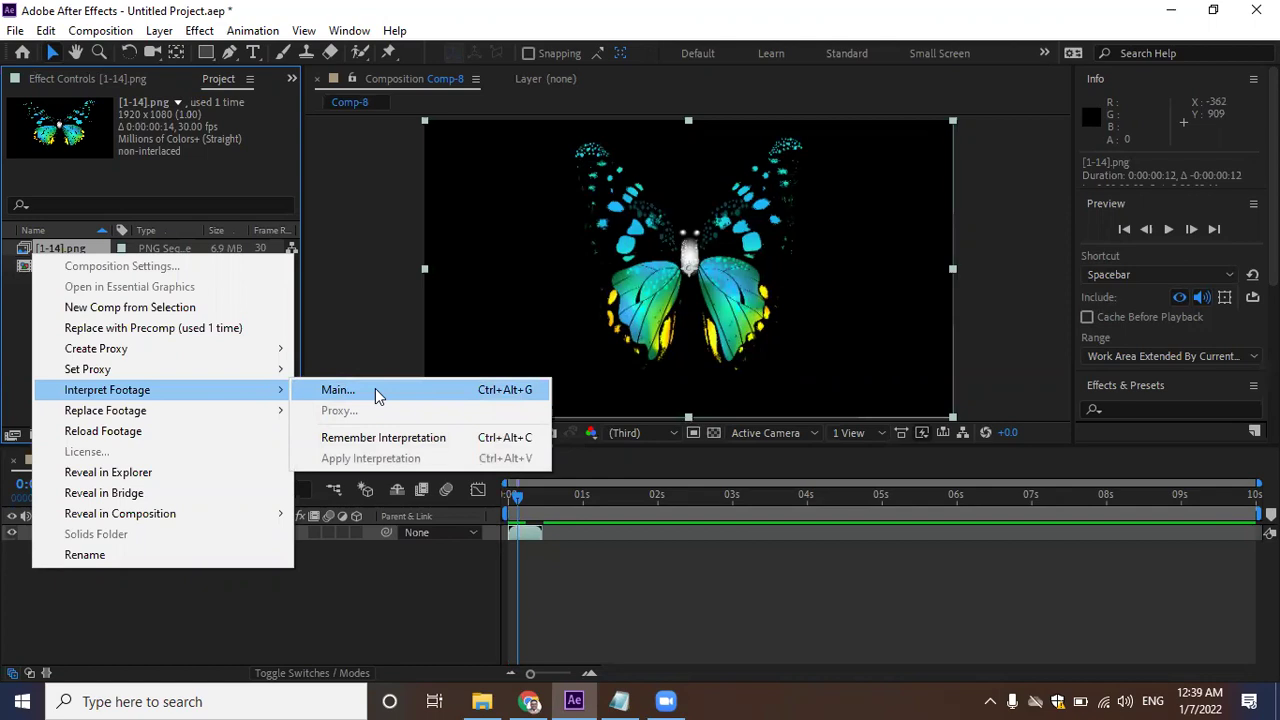
{"action": "left_click", "coordinate": [375, 390]}
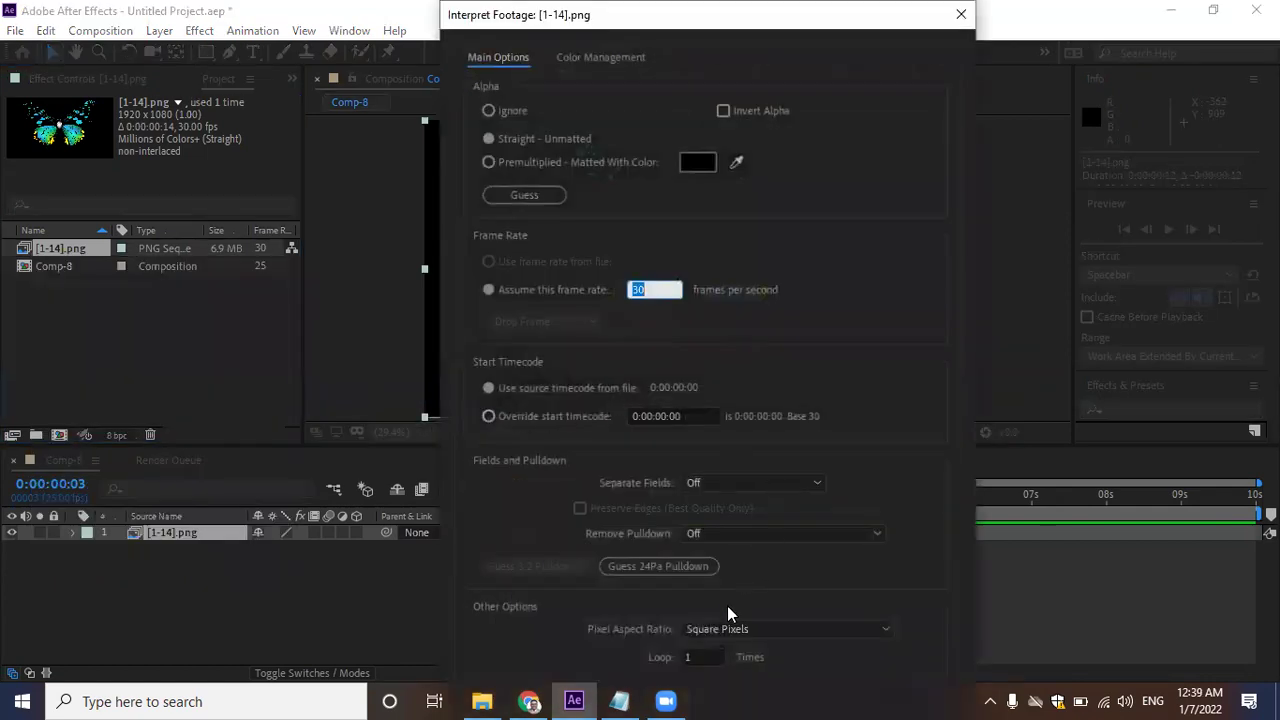
{"action": "left_click", "coordinate": [705, 657]}
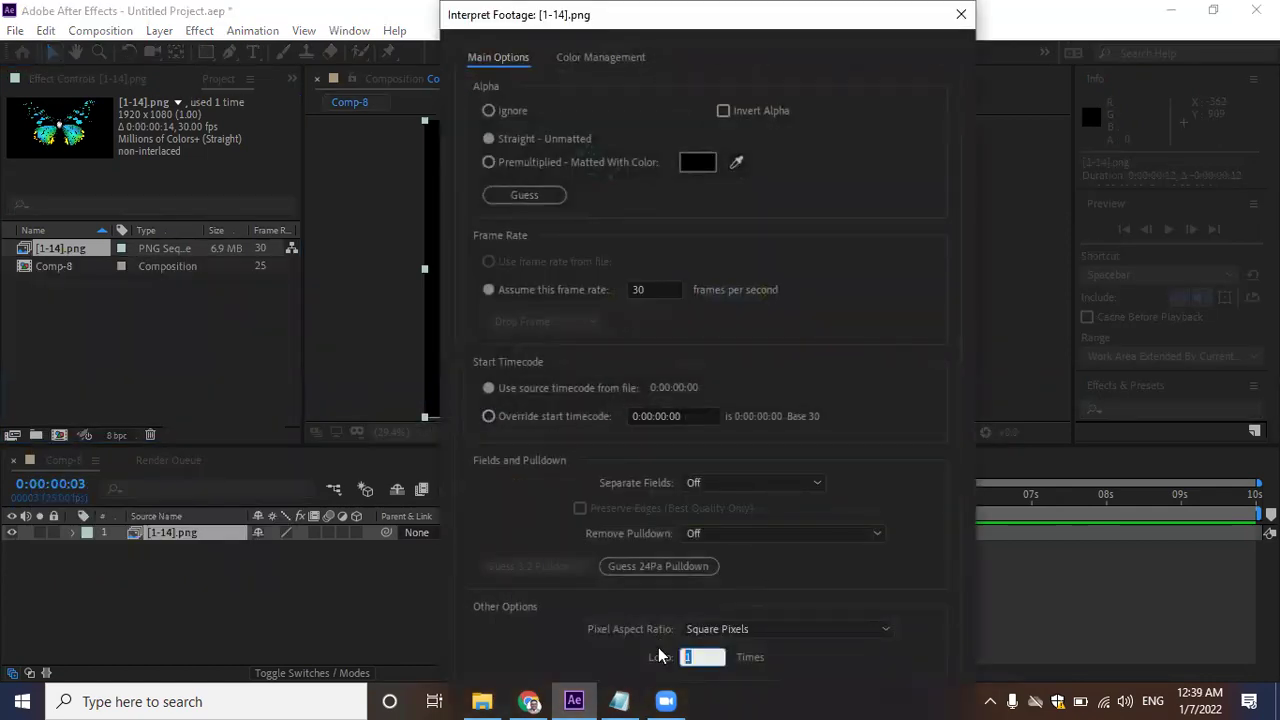
{"action": "type", "text": "500"}
{"action": "key", "text": "Return"}
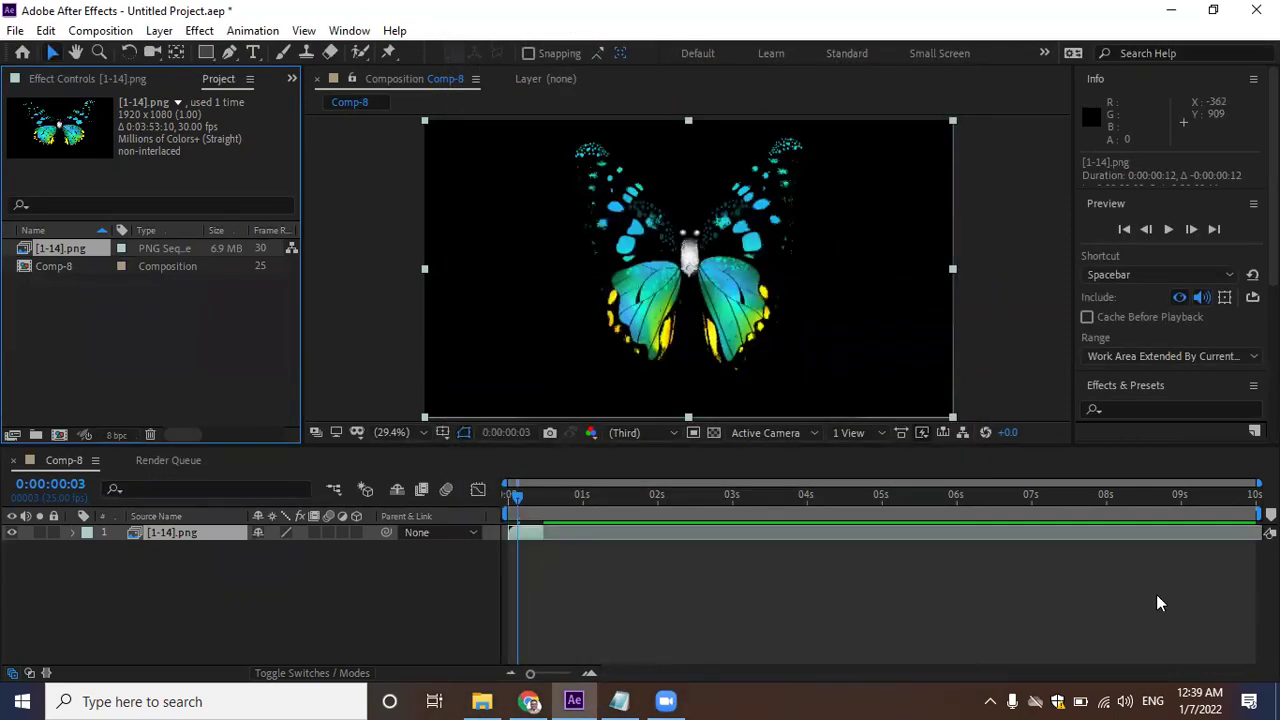
{"action": "left_click_drag", "start_coordinate": [547, 531], "coordinate": [1260, 532]}
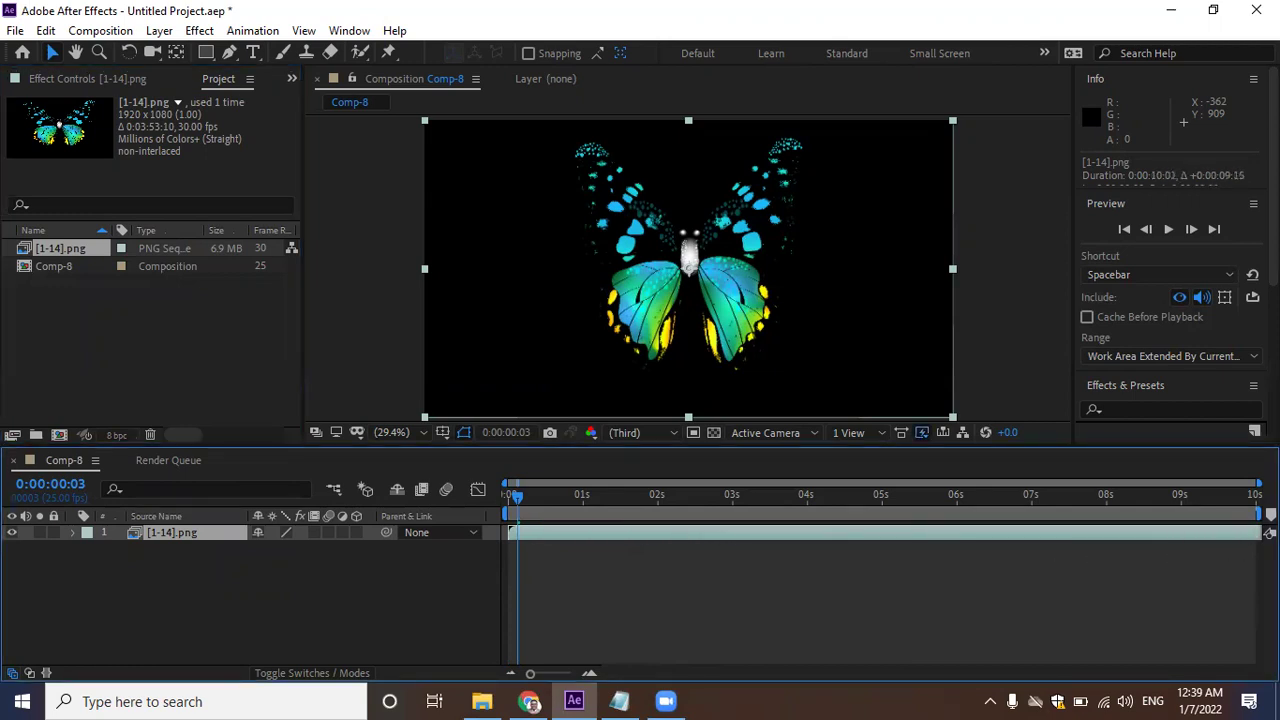
{"action": "left_click_drag", "start_coordinate": [519, 495], "coordinate": [508, 495]}
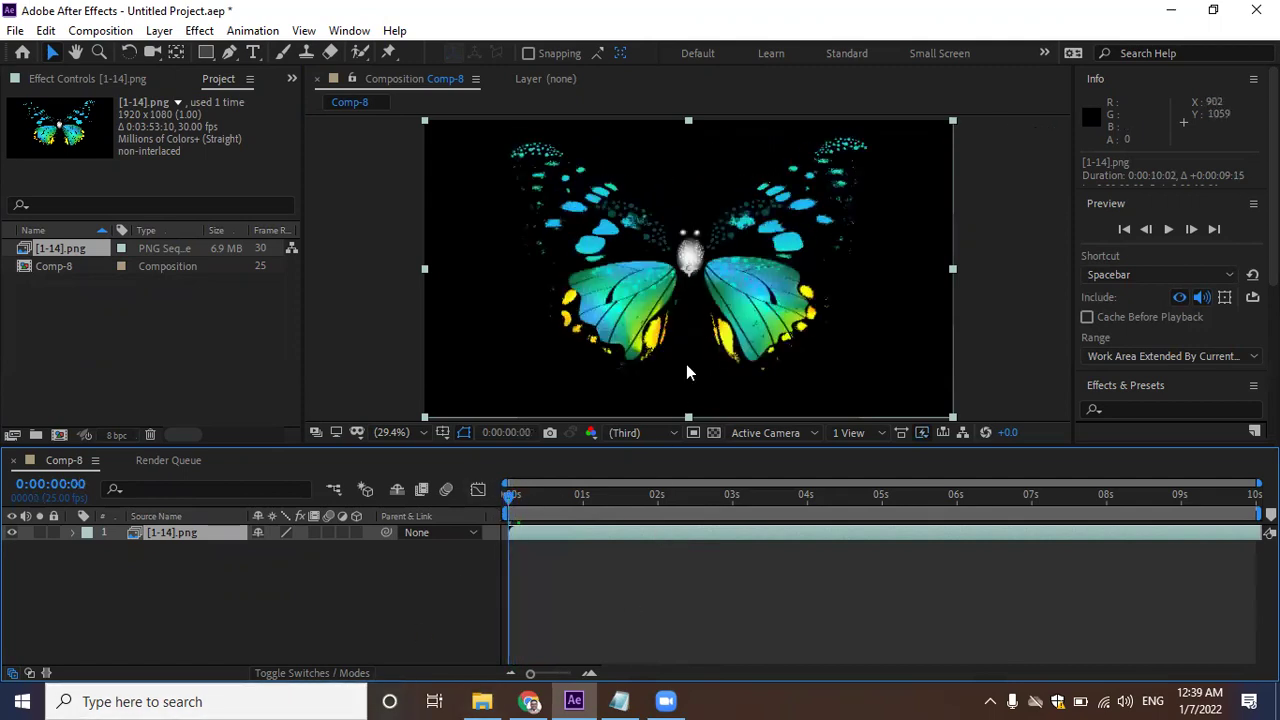
Reveal the butterfly layer's Position and Scale properties and shrink it to 74%.
{"action": "left_click", "coordinate": [73, 534]}
{"action": "key", "text": "p"}
{"action": "key", "text": "shift+s"}
{"action": "left_click_drag", "start_coordinate": [286, 565], "coordinate": [262, 566]}
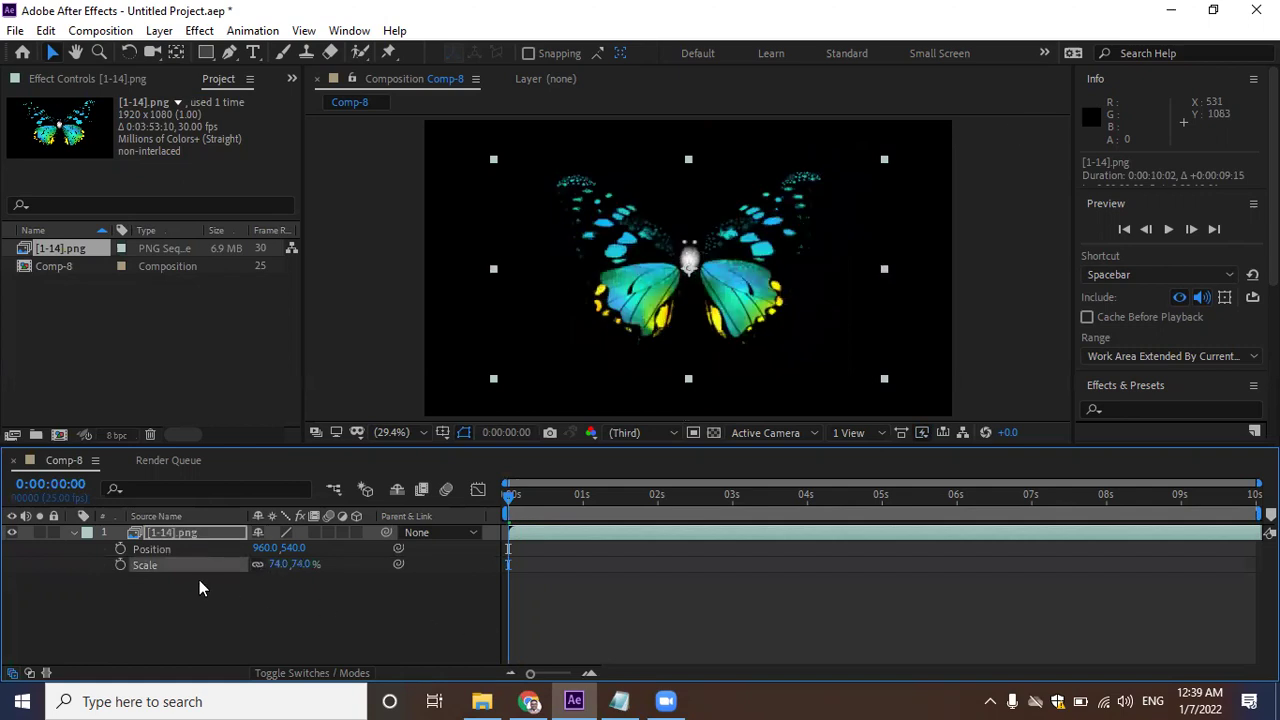
Move the butterfly to position 285.4, 161.8 near the frame's top-left.
{"action": "key", "text": "u"}
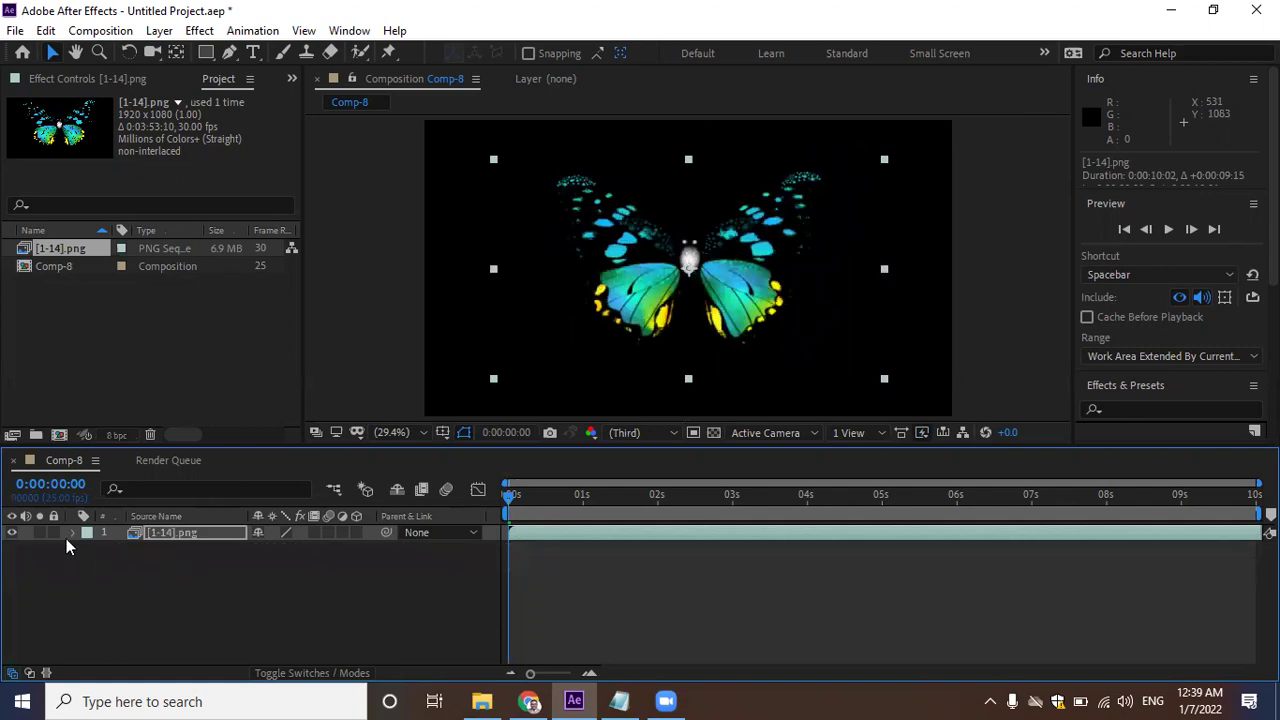
{"action": "left_click", "coordinate": [71, 536]}
{"action": "key", "text": "p"}
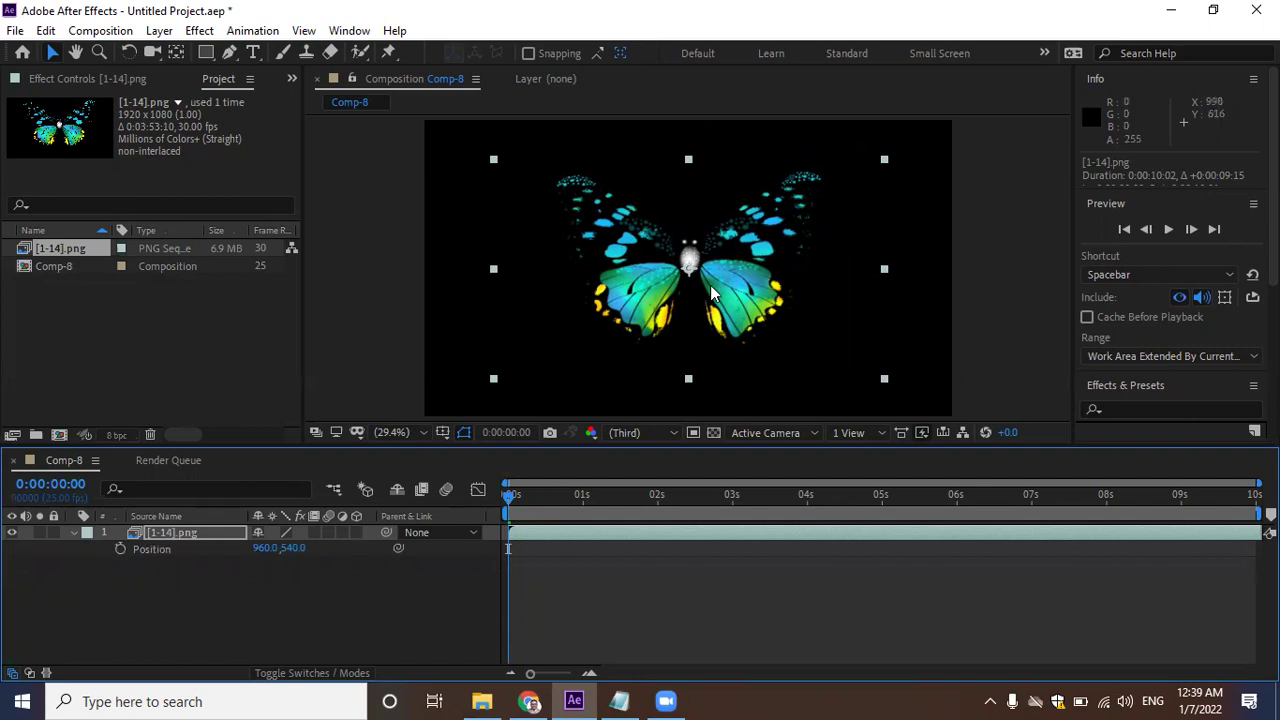
{"action": "mouse_move", "coordinate": [739, 282]}
{"action": "left_mouse_down"}
{"action": "mouse_move", "coordinate": [532, 202]}
{"action": "mouse_move", "coordinate": [548, 200]}
{"action": "mouse_move", "coordinate": [528, 187]}
{"action": "left_mouse_up"}
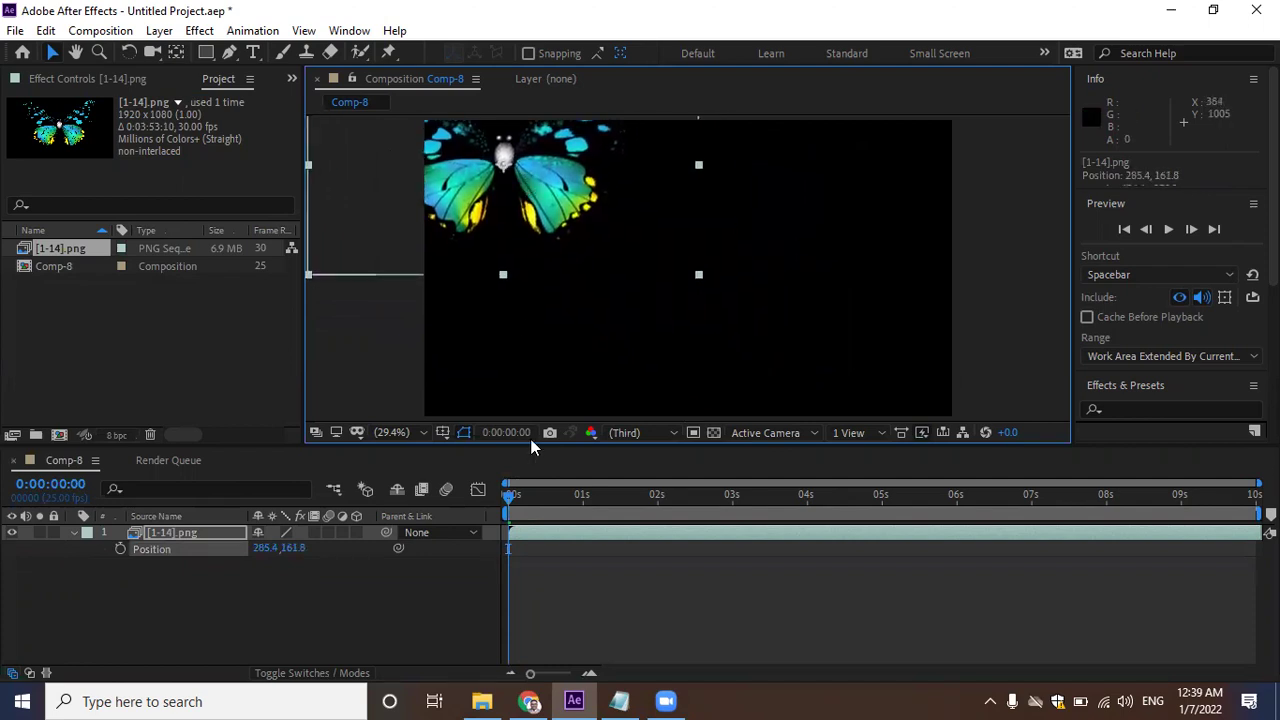
Start Position keyframing and key the butterfly to the top-right, down the right side, then lower-left.
{"action": "left_click", "coordinate": [120, 549]}
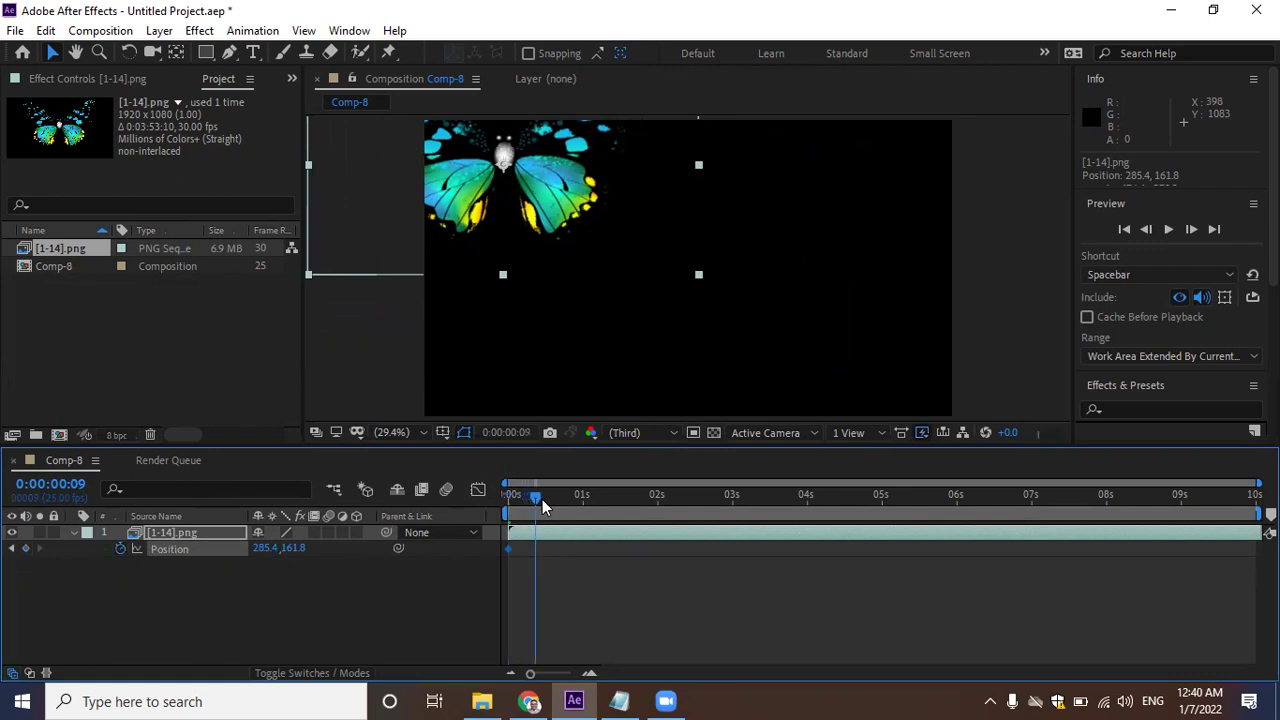
{"action": "left_click_drag", "start_coordinate": [542, 499], "coordinate": [545, 498]}
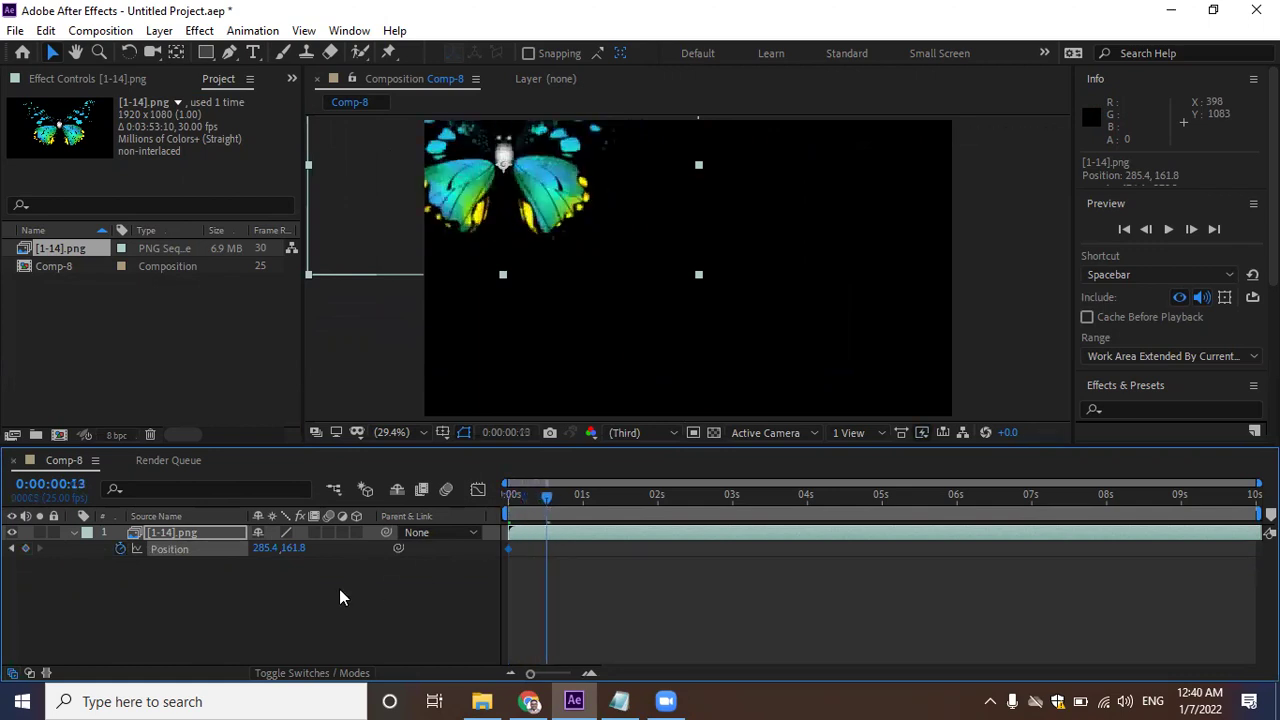
{"action": "left_click_drag", "start_coordinate": [558, 207], "coordinate": [940, 215]}
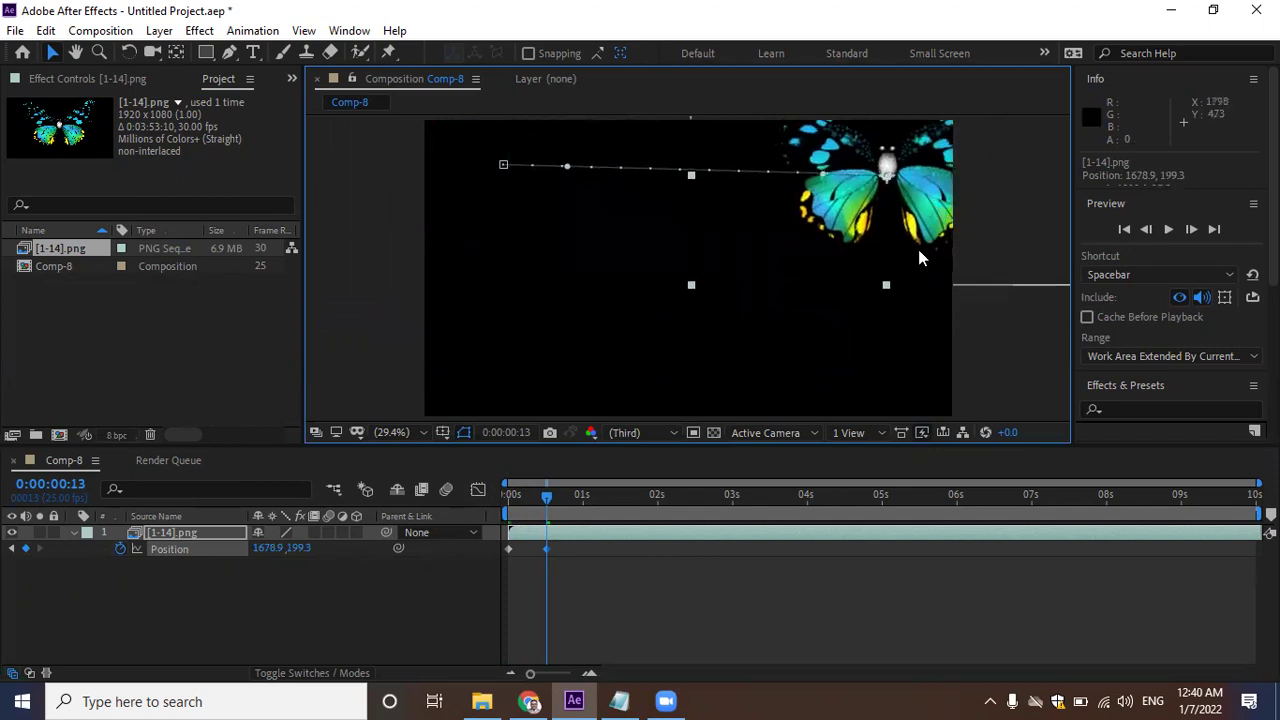
{"action": "left_click_drag", "start_coordinate": [548, 505], "coordinate": [590, 508]}
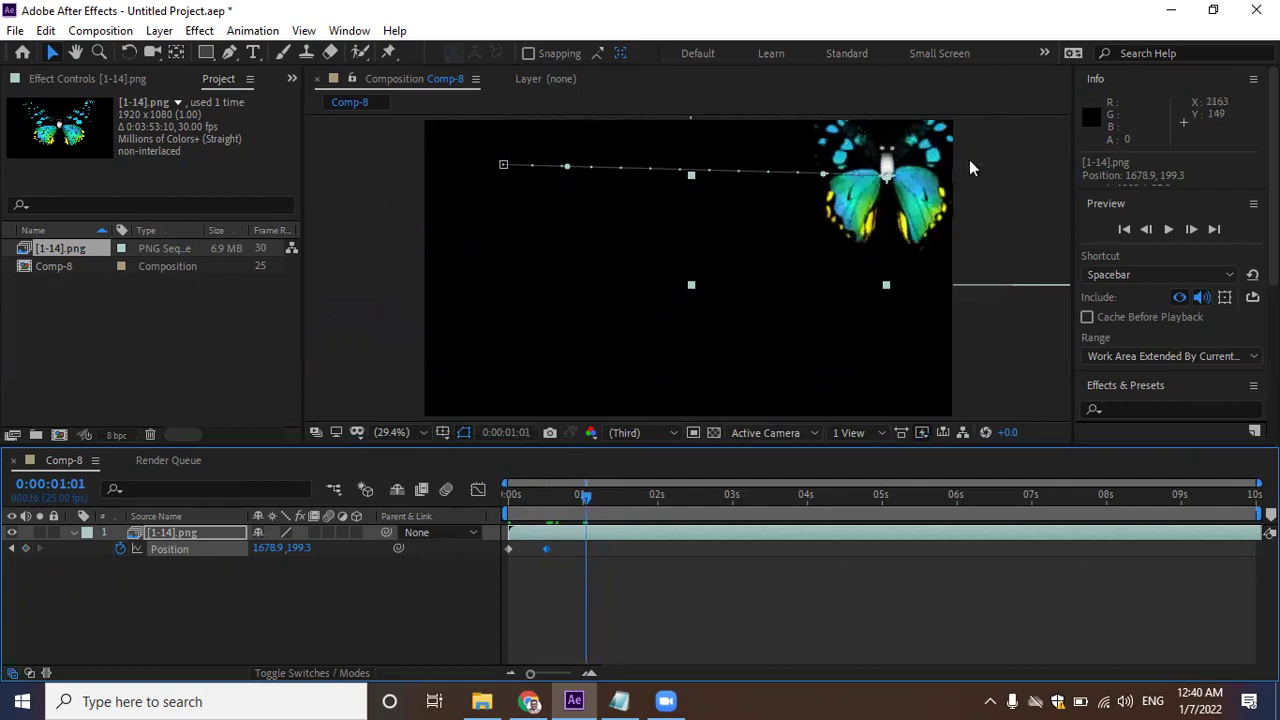
{"action": "mouse_move", "coordinate": [907, 185]}
{"action": "left_mouse_down"}
{"action": "mouse_move", "coordinate": [888, 300]}
{"action": "mouse_move", "coordinate": [900, 350]}
{"action": "left_mouse_up"}
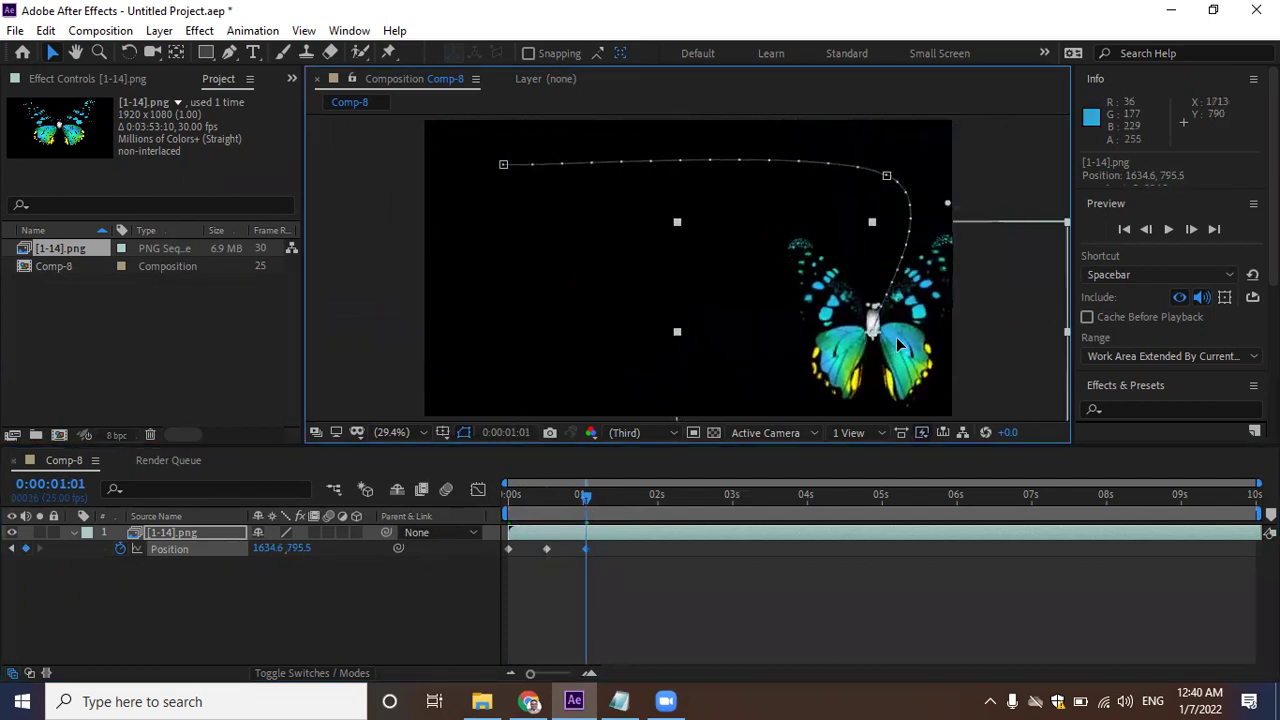
{"action": "left_click_drag", "start_coordinate": [588, 497], "coordinate": [636, 503]}
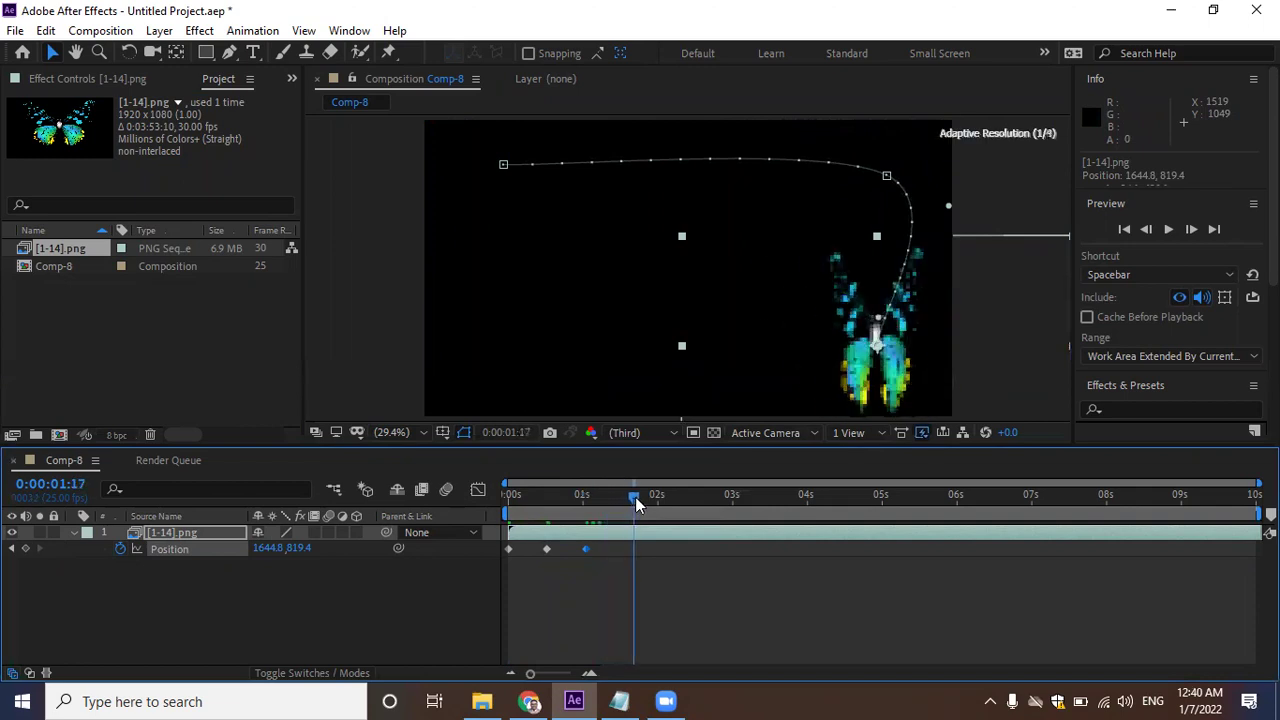
{"action": "left_click_drag", "start_coordinate": [875, 350], "coordinate": [484, 392]}
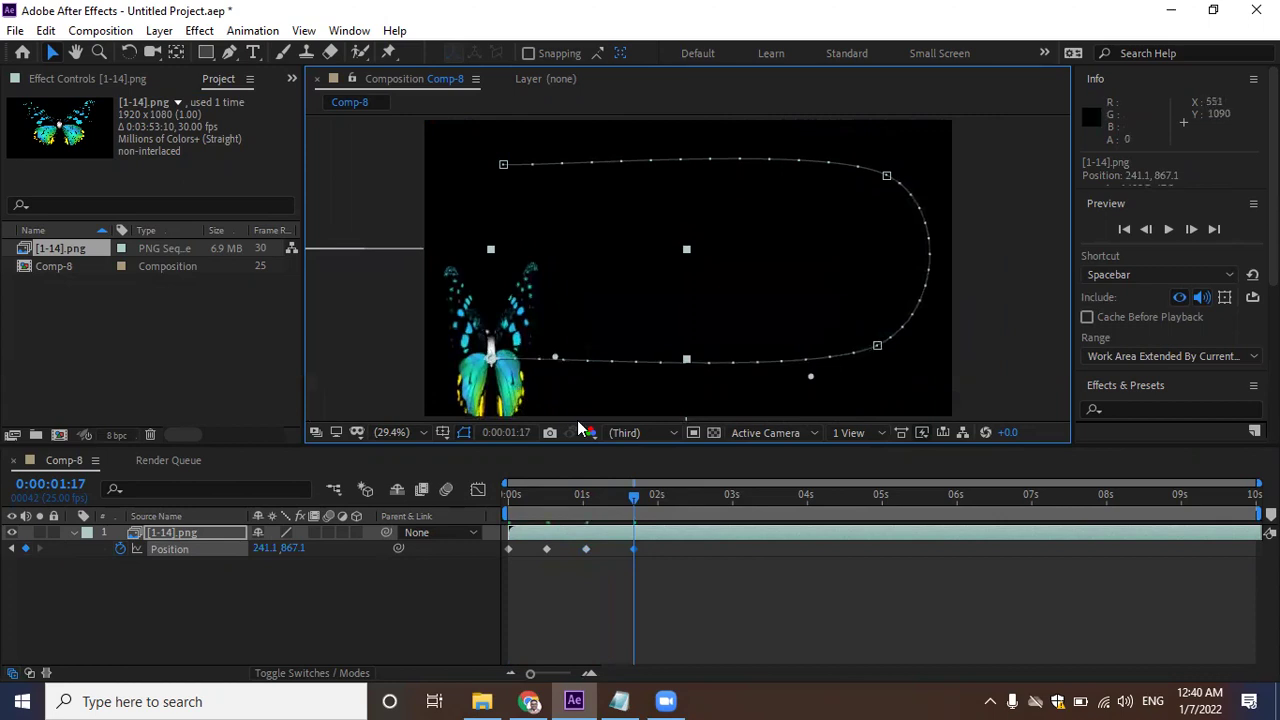
Add keyframes at 2:04, 2:20, 3:10 and 4:01, ending the butterfly at 1580.1, 686.5.
{"action": "left_click_drag", "start_coordinate": [636, 503], "coordinate": [669, 503]}
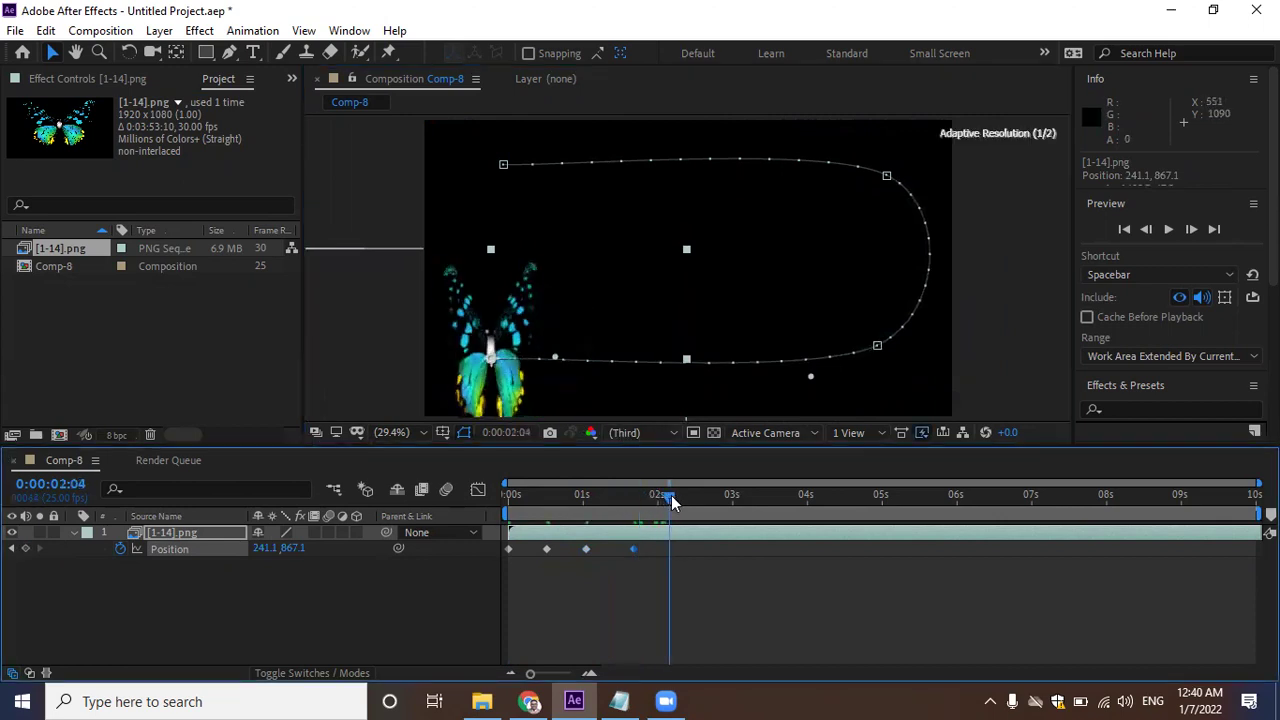
{"action": "left_click_drag", "start_coordinate": [530, 320], "coordinate": [890, 175]}
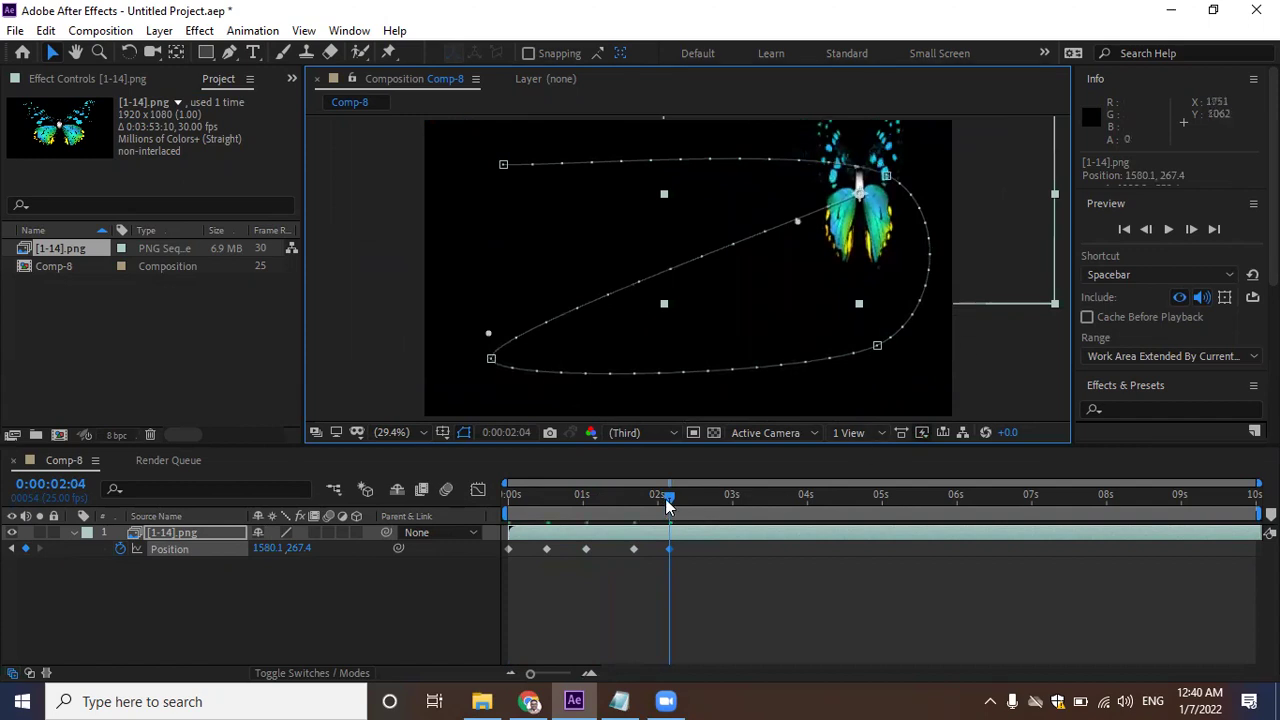
{"action": "left_click_drag", "start_coordinate": [669, 505], "coordinate": [717, 503]}
{"action": "left_click_drag", "start_coordinate": [909, 197], "coordinate": [907, 362]}
{"action": "left_click_drag", "start_coordinate": [716, 499], "coordinate": [762, 495]}
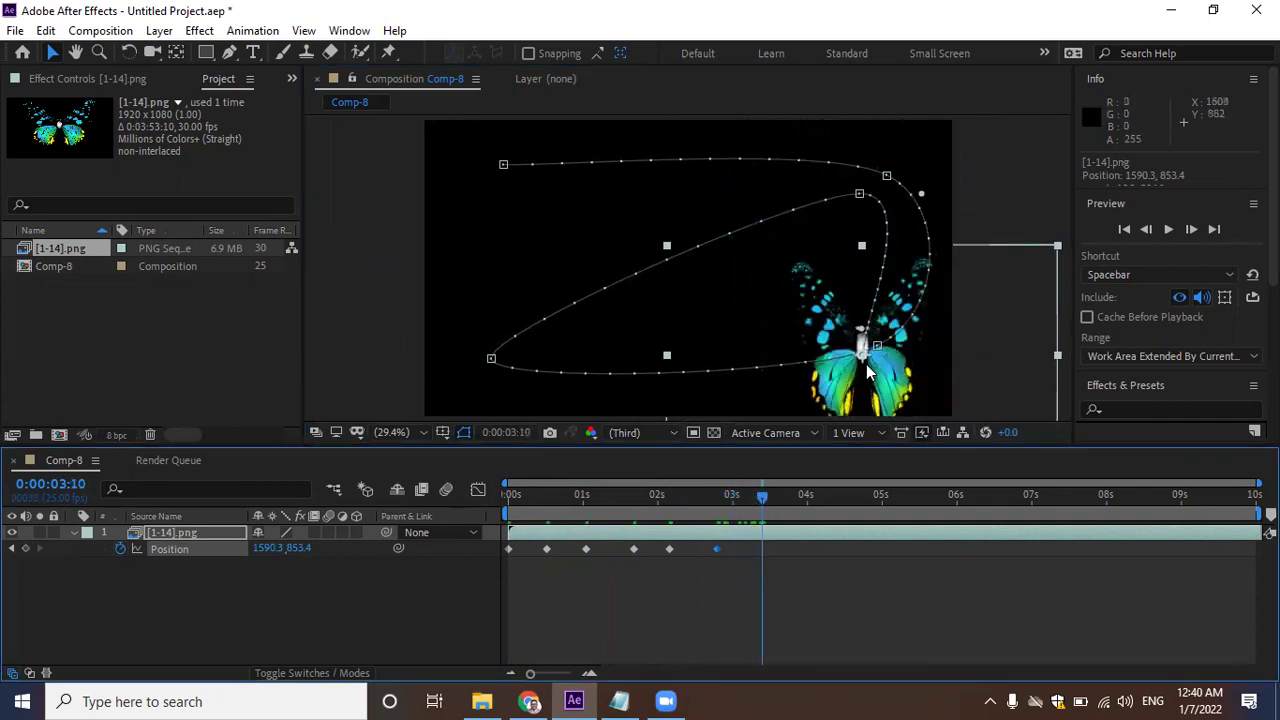
{"action": "left_click_drag", "start_coordinate": [846, 381], "coordinate": [490, 270]}
{"action": "left_click_drag", "start_coordinate": [766, 500], "coordinate": [809, 497]}
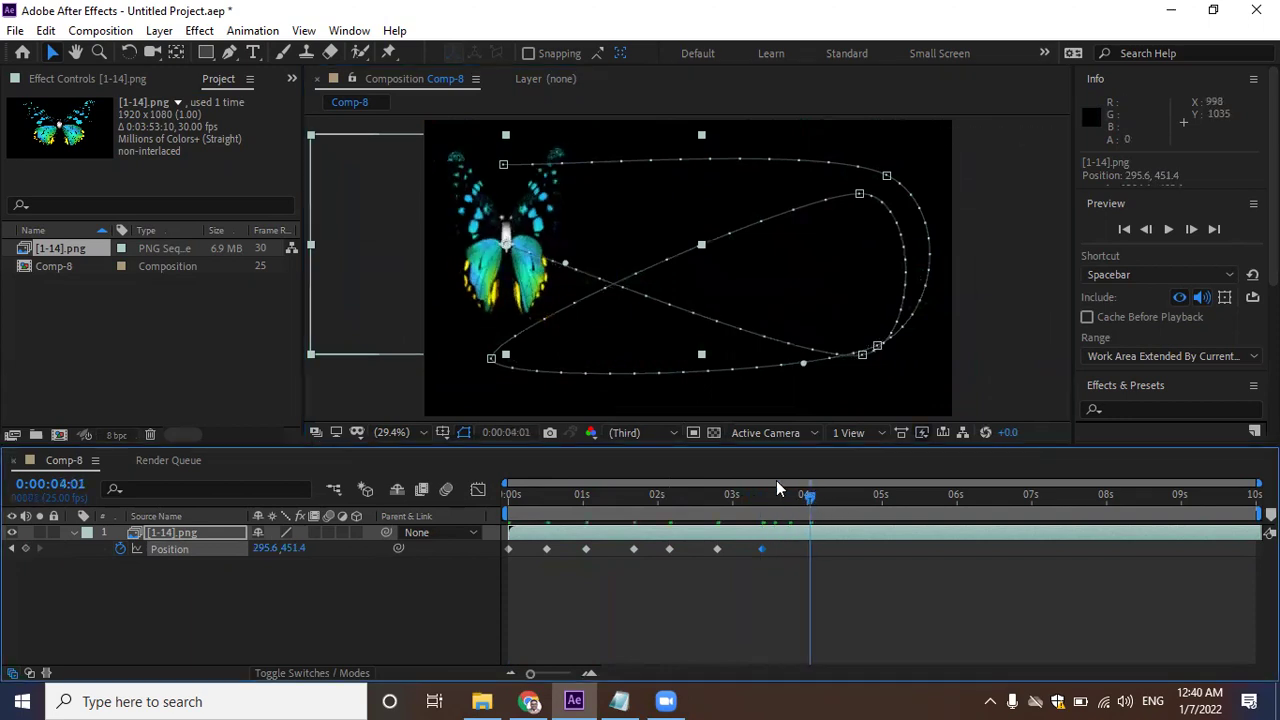
{"action": "mouse_move", "coordinate": [520, 232]}
{"action": "left_mouse_down"}
{"action": "mouse_move", "coordinate": [875, 262]}
{"action": "mouse_move", "coordinate": [876, 285]}
{"action": "left_mouse_up"}
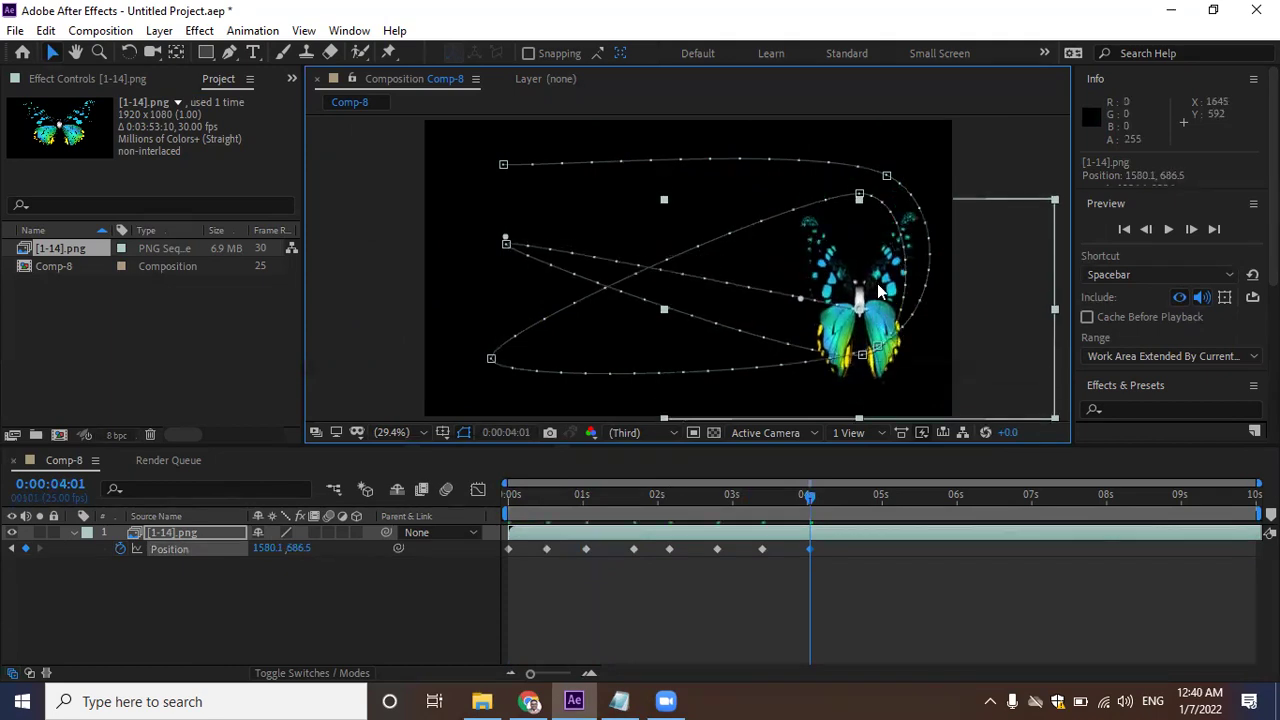
{"action": "key", "text": "space"}
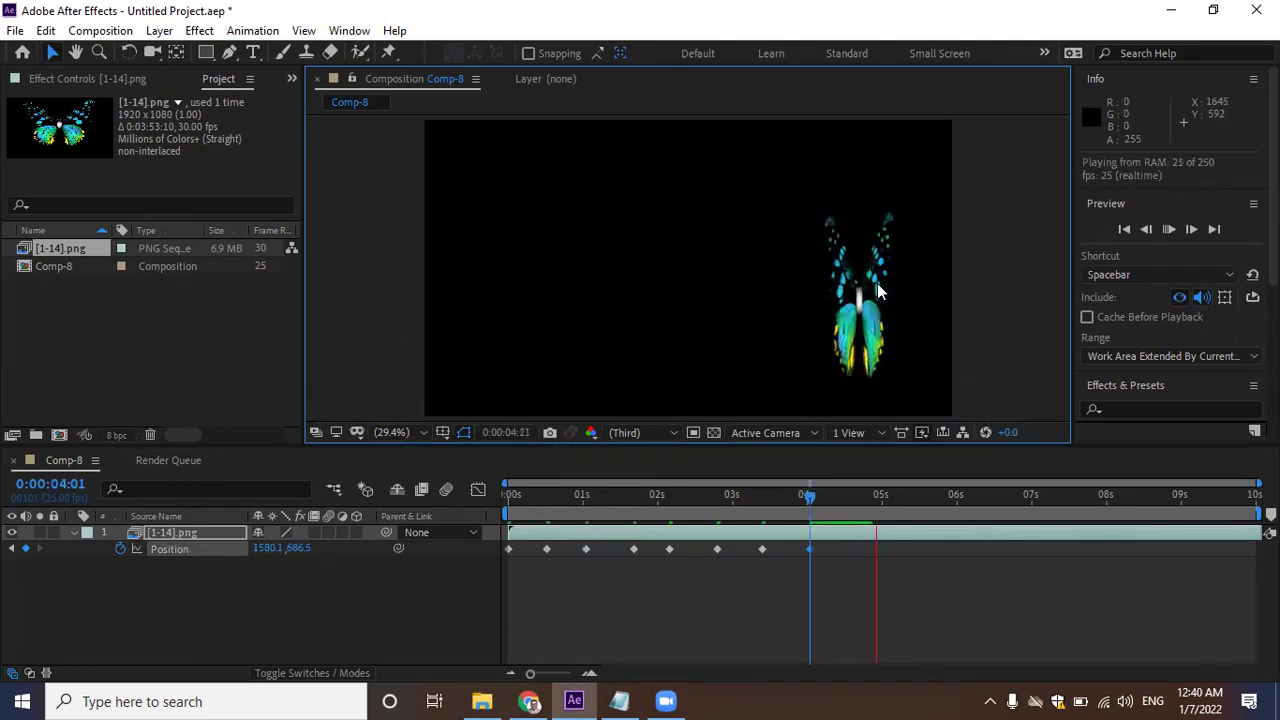
{"action": "key", "text": "space"}
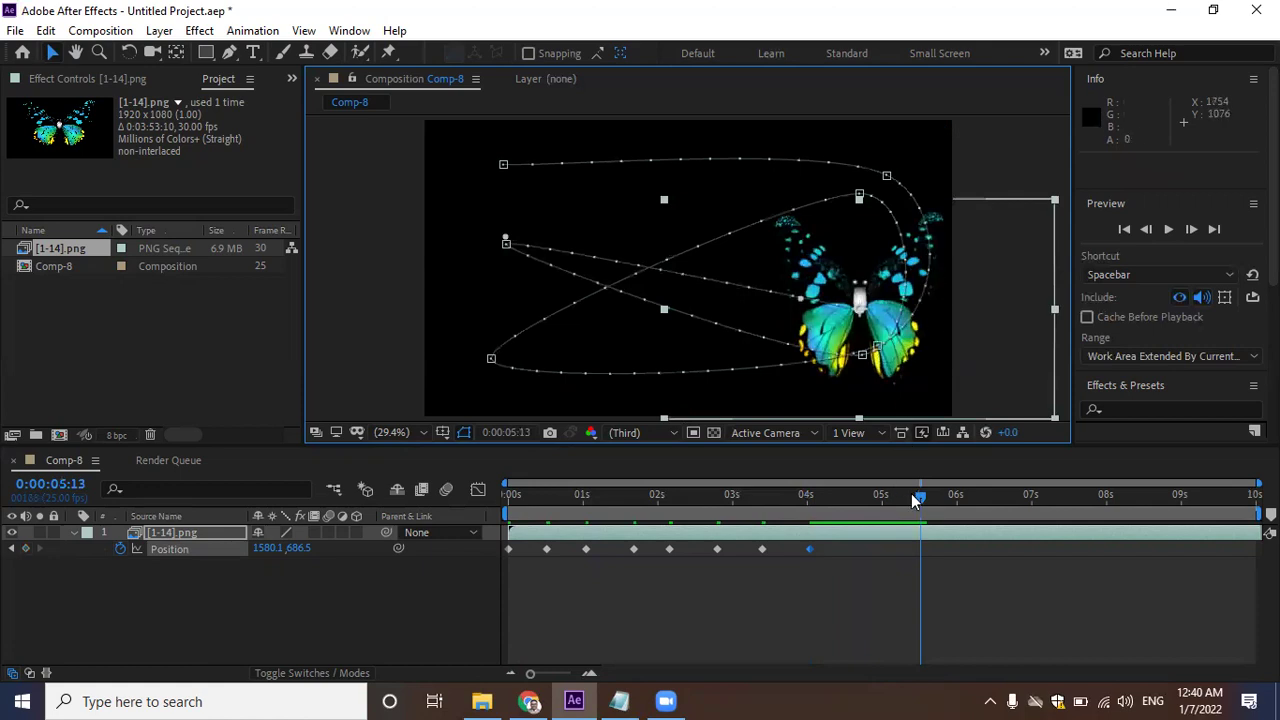
{"action": "mouse_move", "coordinate": [920, 502]}
{"action": "left_mouse_down"}
{"action": "mouse_move", "coordinate": [798, 503]}
{"action": "mouse_move", "coordinate": [808, 497]}
{"action": "left_mouse_up"}
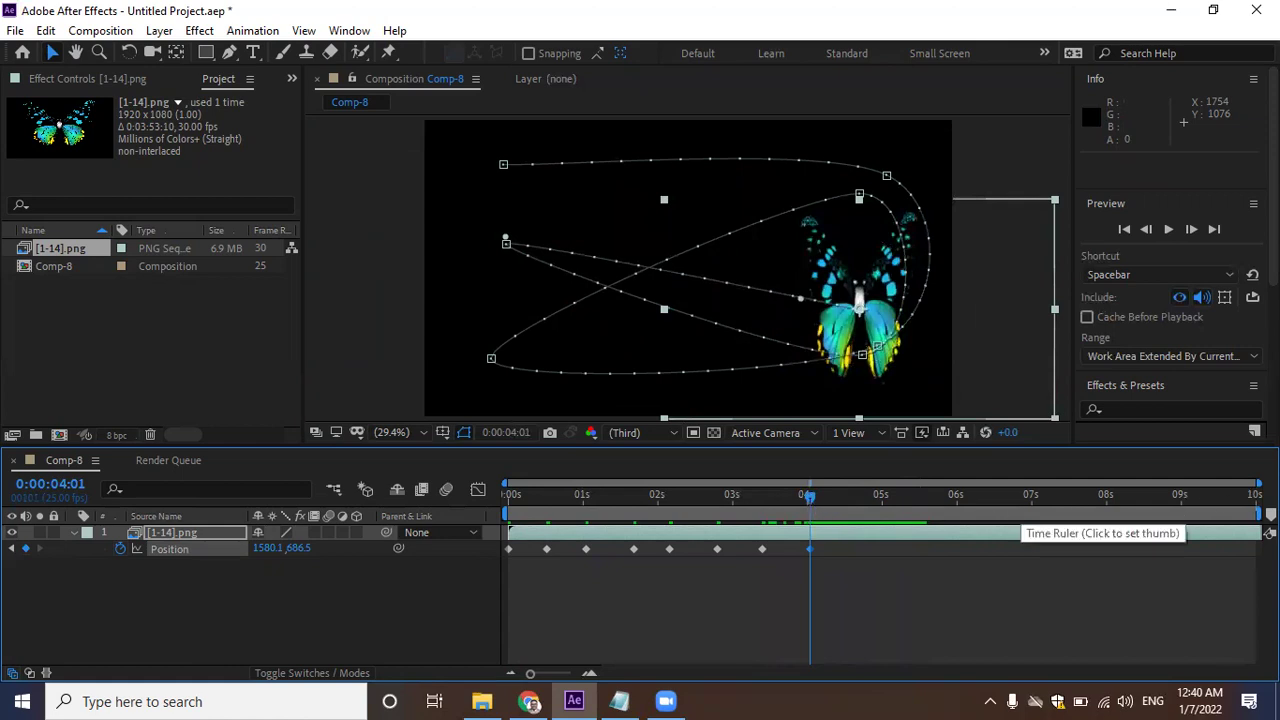
End the work area at the last keyframe, 0:00:04:01, then return to frame 0.
{"action": "left_click_drag", "start_coordinate": [1260, 512], "coordinate": [1247, 510]}
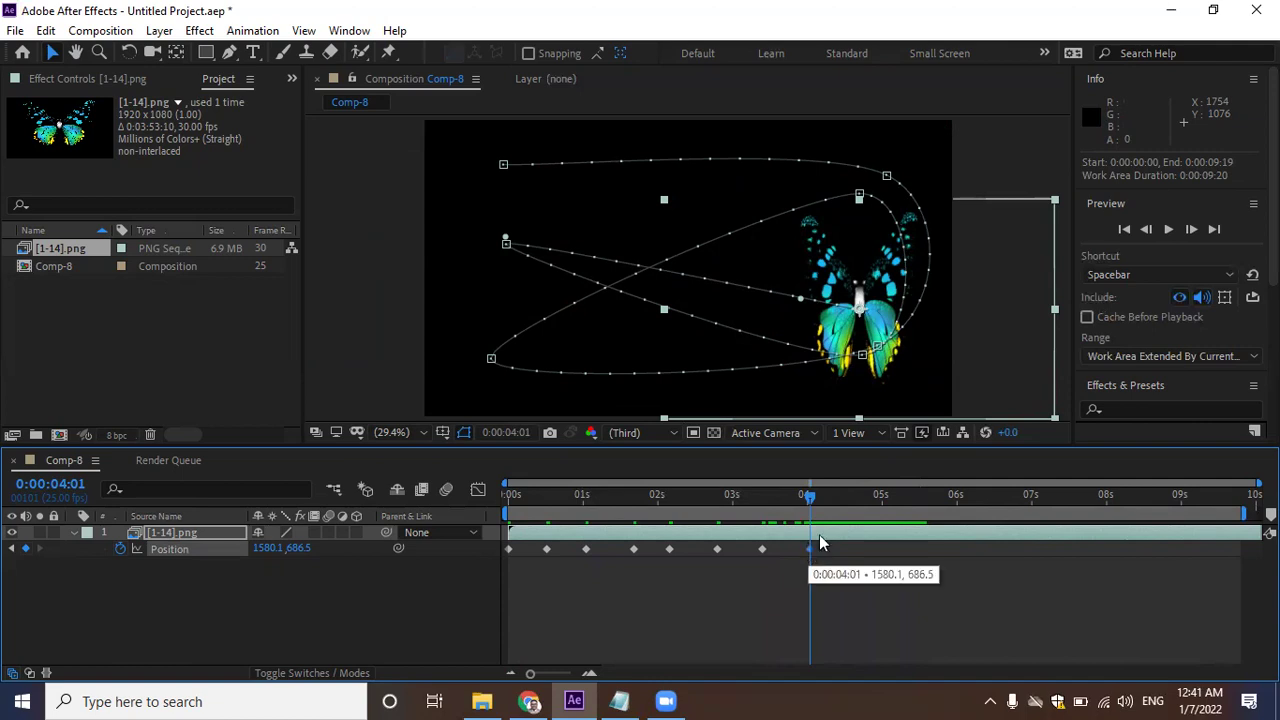
{"action": "left_click_drag", "start_coordinate": [808, 497], "coordinate": [807, 519]}
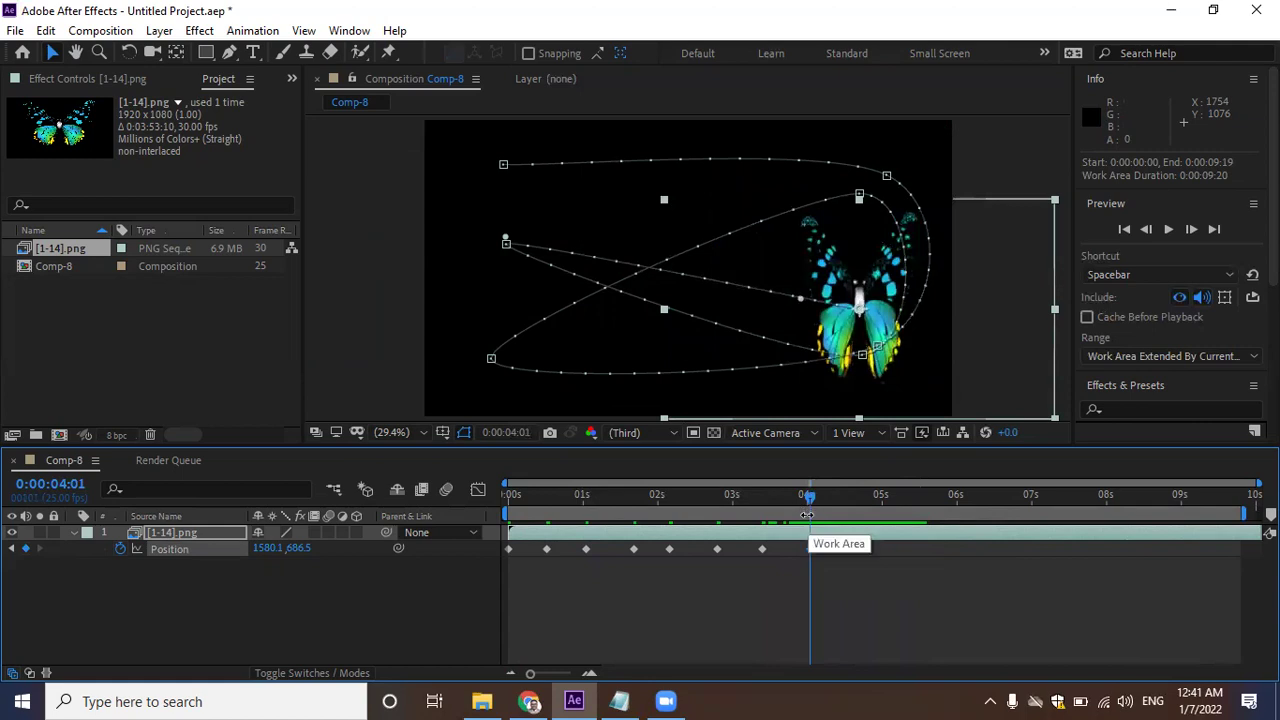
{"action": "key", "text": "n"}
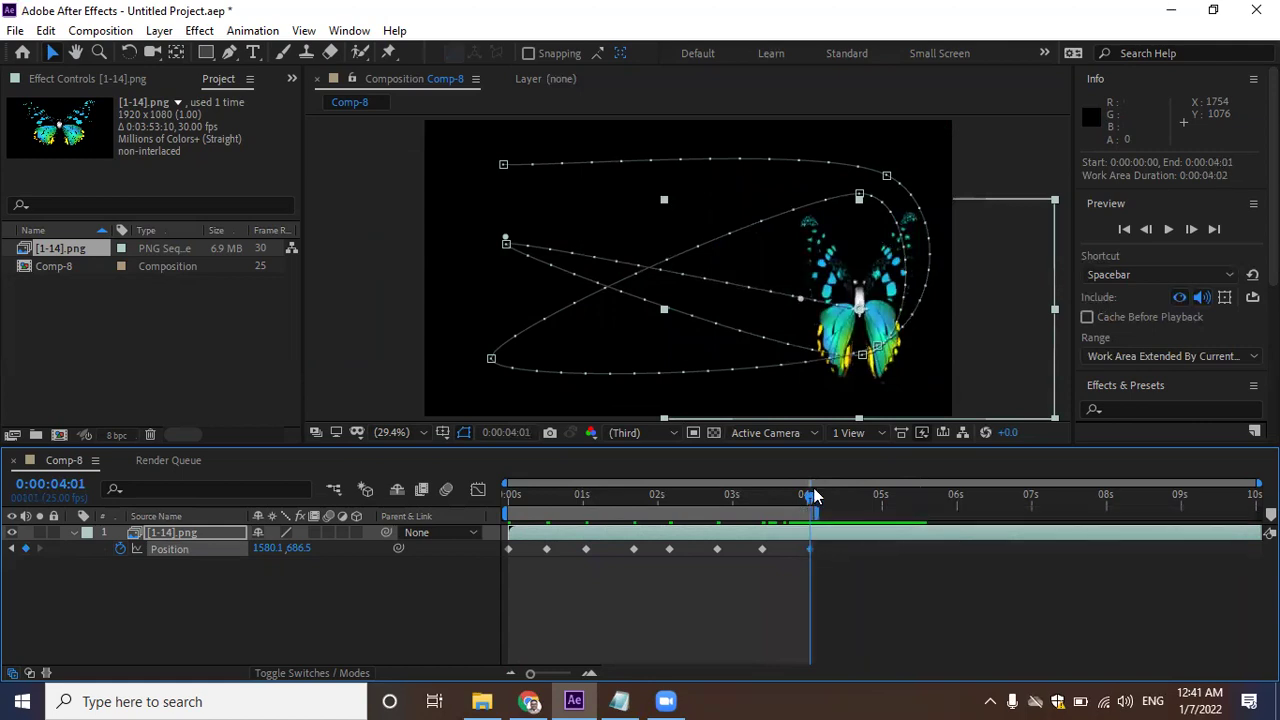
{"action": "mouse_move", "coordinate": [808, 502]}
{"action": "left_mouse_down"}
{"action": "mouse_move", "coordinate": [456, 513]}
{"action": "mouse_move", "coordinate": [613, 513]}
{"action": "left_mouse_up"}
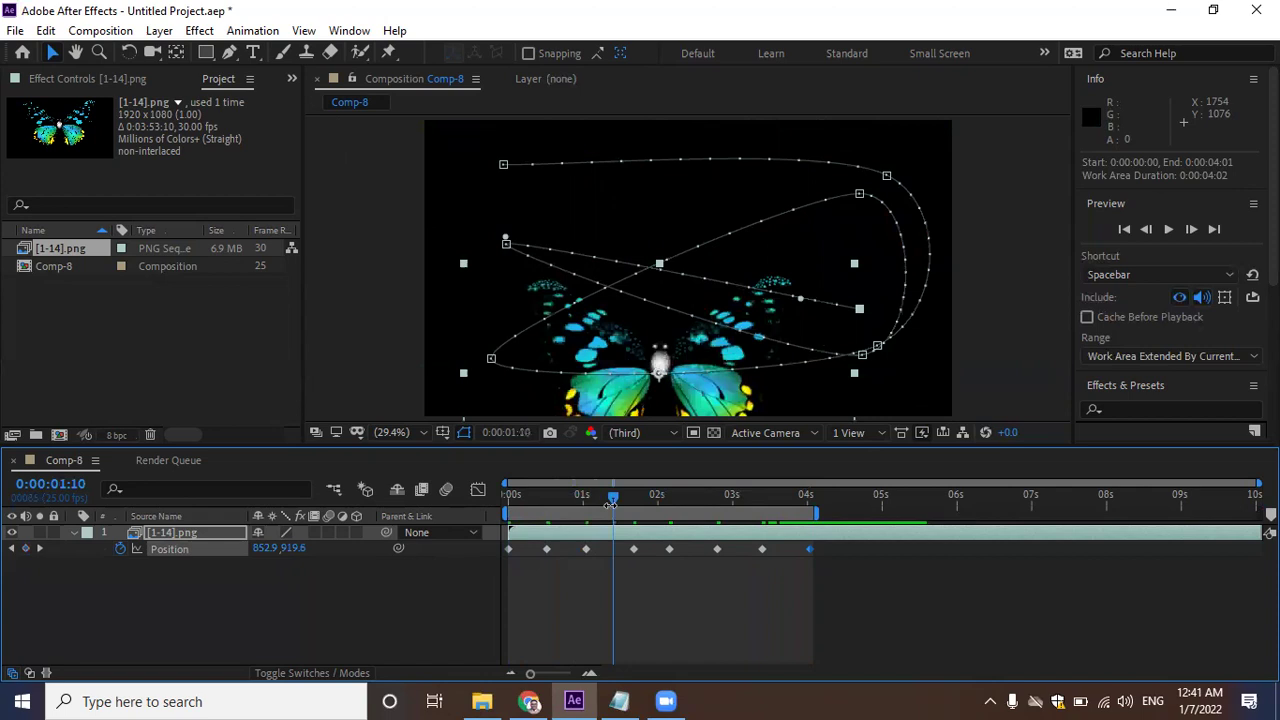
{"action": "left_click_drag", "start_coordinate": [613, 497], "coordinate": [508, 497]}
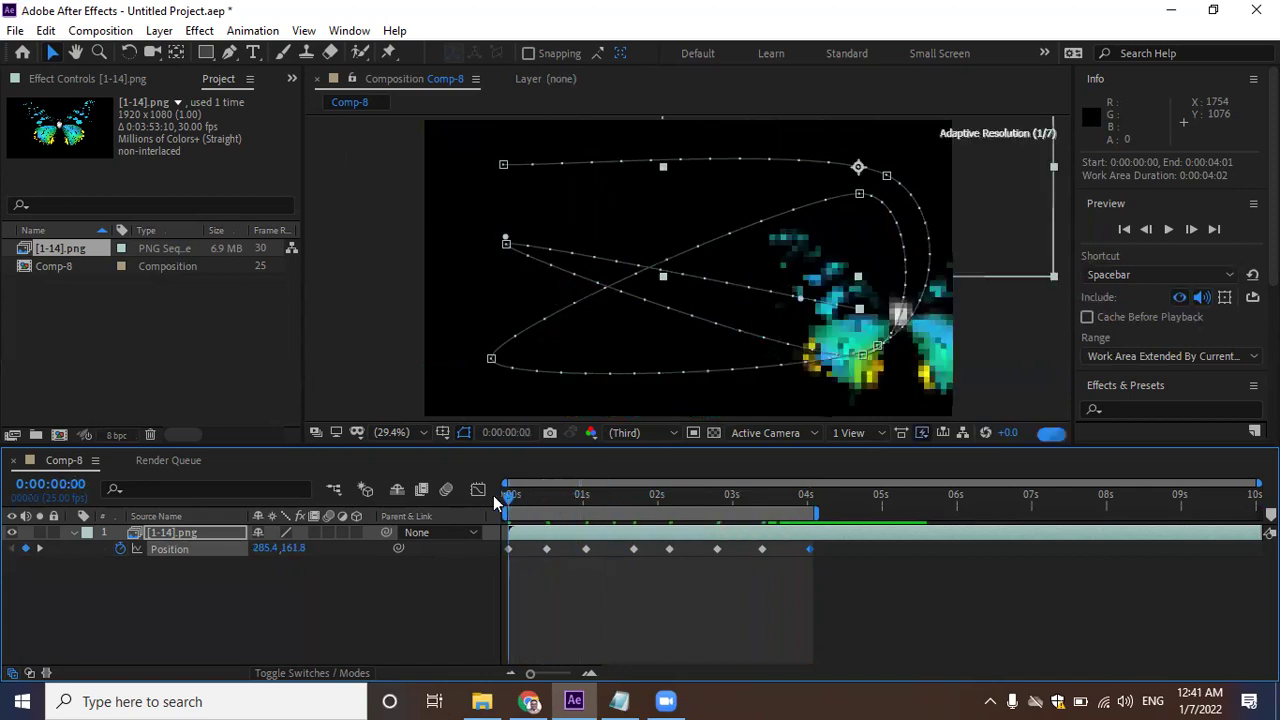
{"action": "mouse_move", "coordinate": [530, 702]}
{"action": "key", "text": "space"}
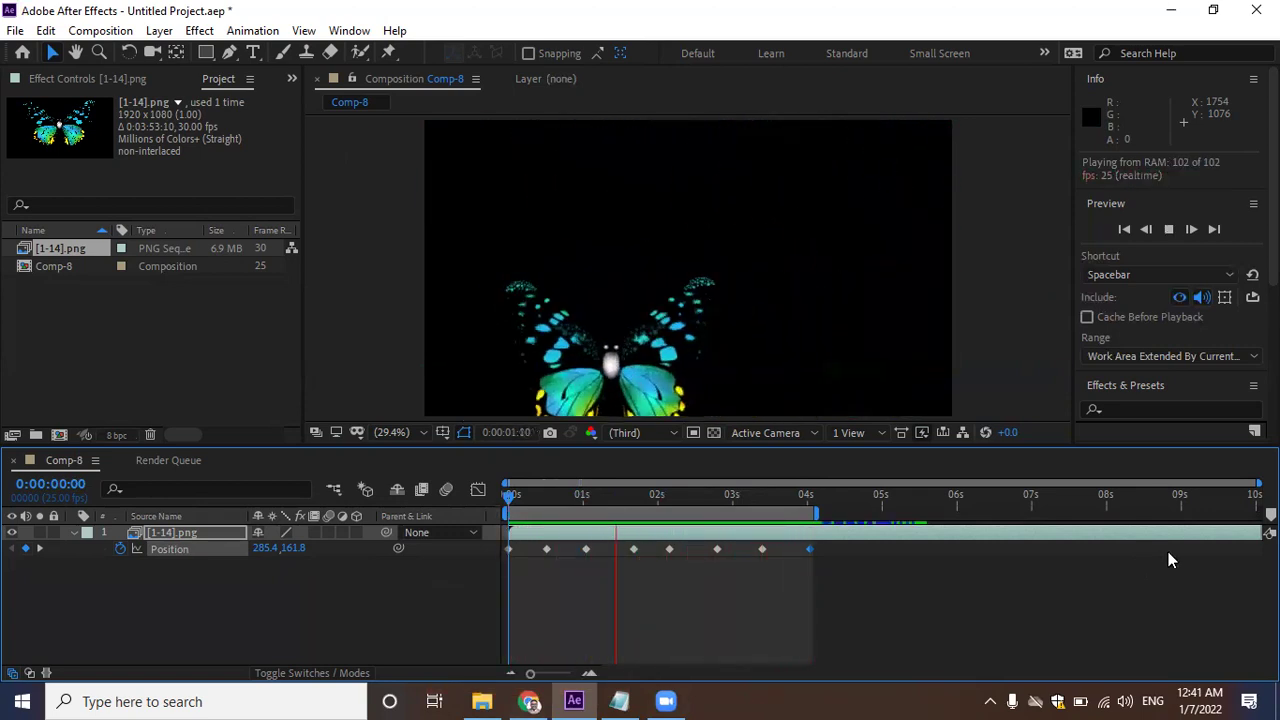
{"action": "left_click", "coordinate": [890, 531]}
{"action": "left_click_drag", "start_coordinate": [630, 508], "coordinate": [499, 512]}
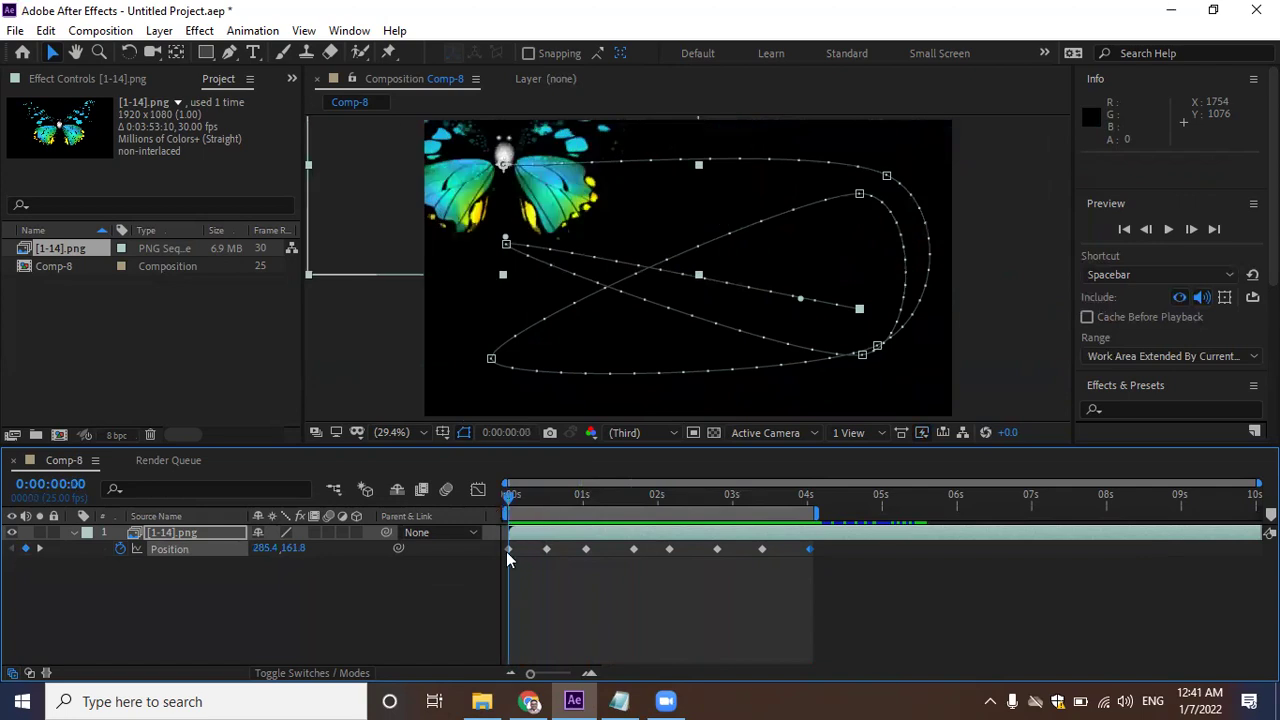
Play back the butterfly's looping flight and select all its Position keyframes.
{"action": "mouse_move", "coordinate": [517, 503]}
{"action": "left_mouse_down"}
{"action": "mouse_move", "coordinate": [595, 510]}
{"action": "mouse_move", "coordinate": [489, 499]}
{"action": "left_mouse_up"}
{"action": "mouse_move", "coordinate": [510, 502]}
{"action": "left_mouse_down"}
{"action": "mouse_move", "coordinate": [589, 508]}
{"action": "mouse_move", "coordinate": [508, 492]}
{"action": "left_mouse_up"}
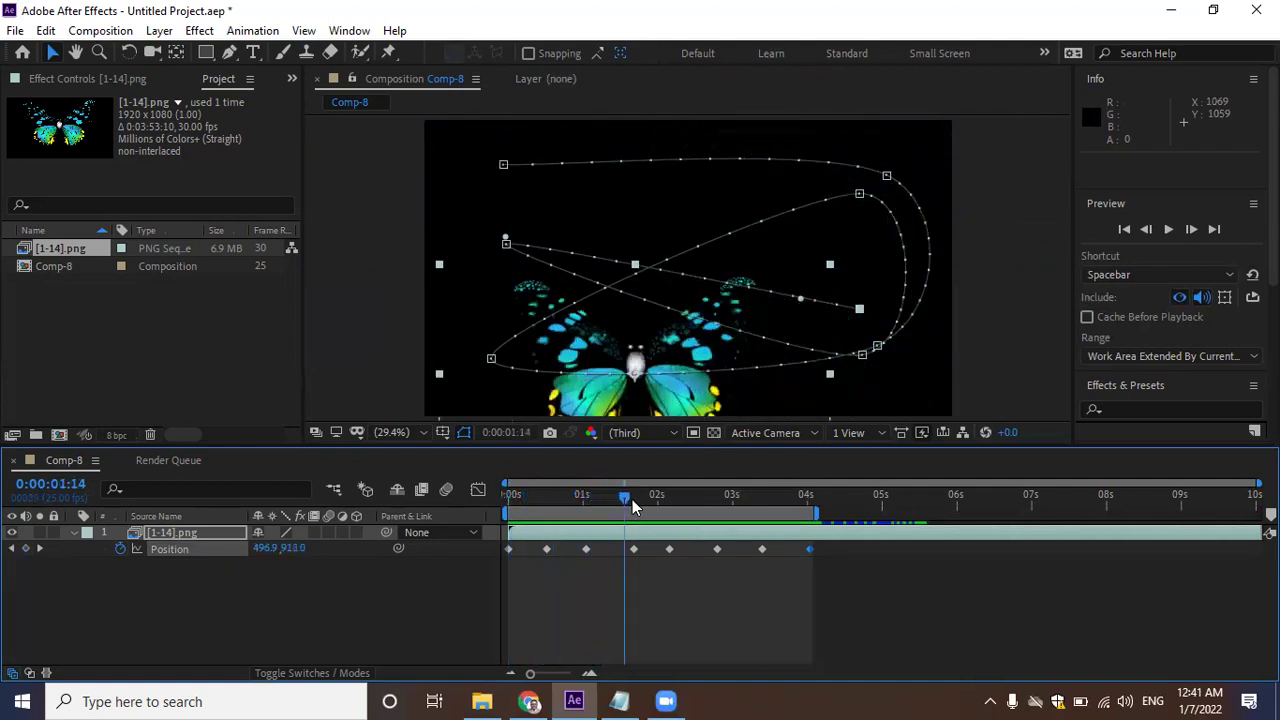
{"action": "key", "text": "space"}
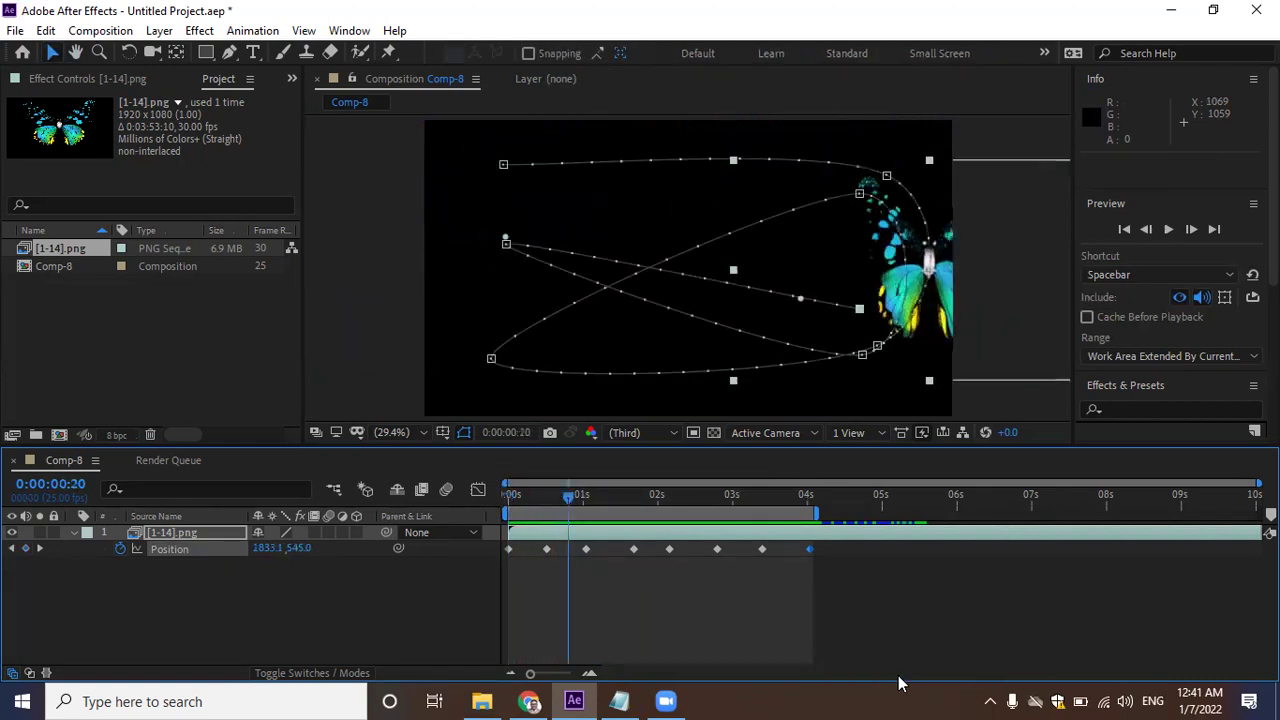
{"action": "mouse_move", "coordinate": [926, 615]}
{"action": "left_mouse_down"}
{"action": "mouse_move", "coordinate": [519, 523]}
{"action": "mouse_move", "coordinate": [506, 540]}
{"action": "left_mouse_up"}
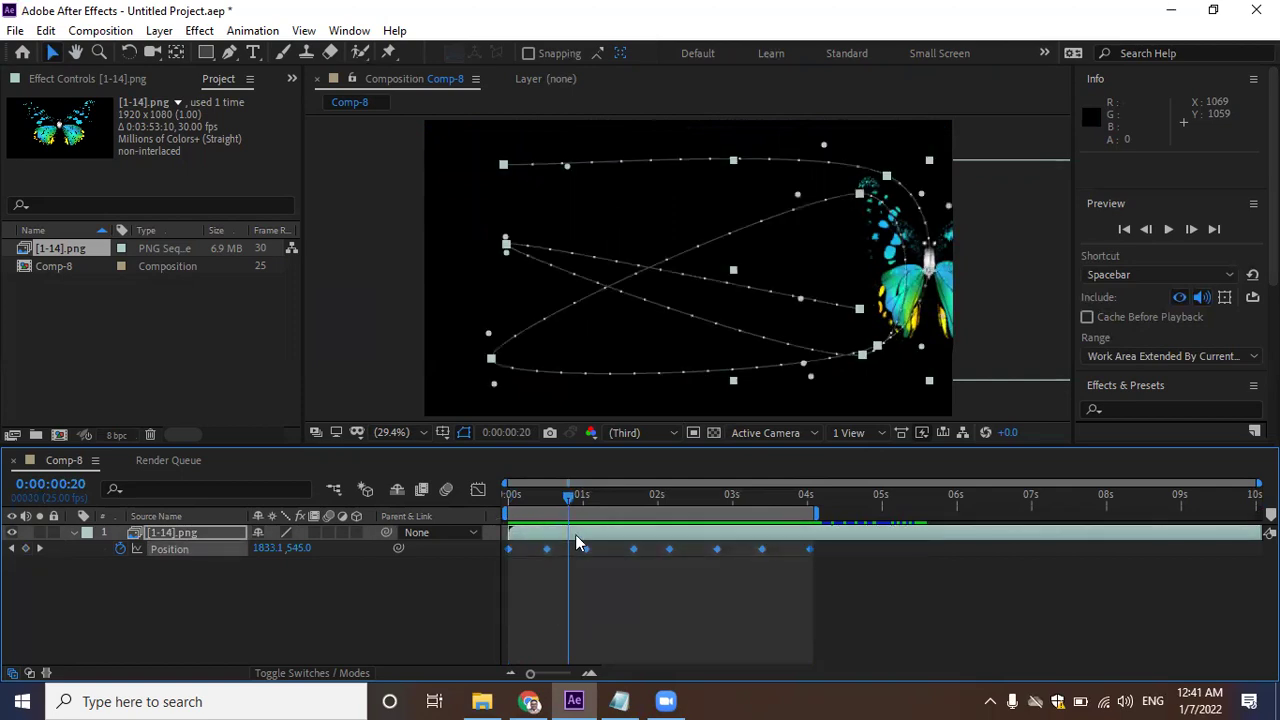
Make the selected Position keyframes hold keyframes with Toggle Hold Keyframe.
{"action": "right_click", "coordinate": [669, 549]}
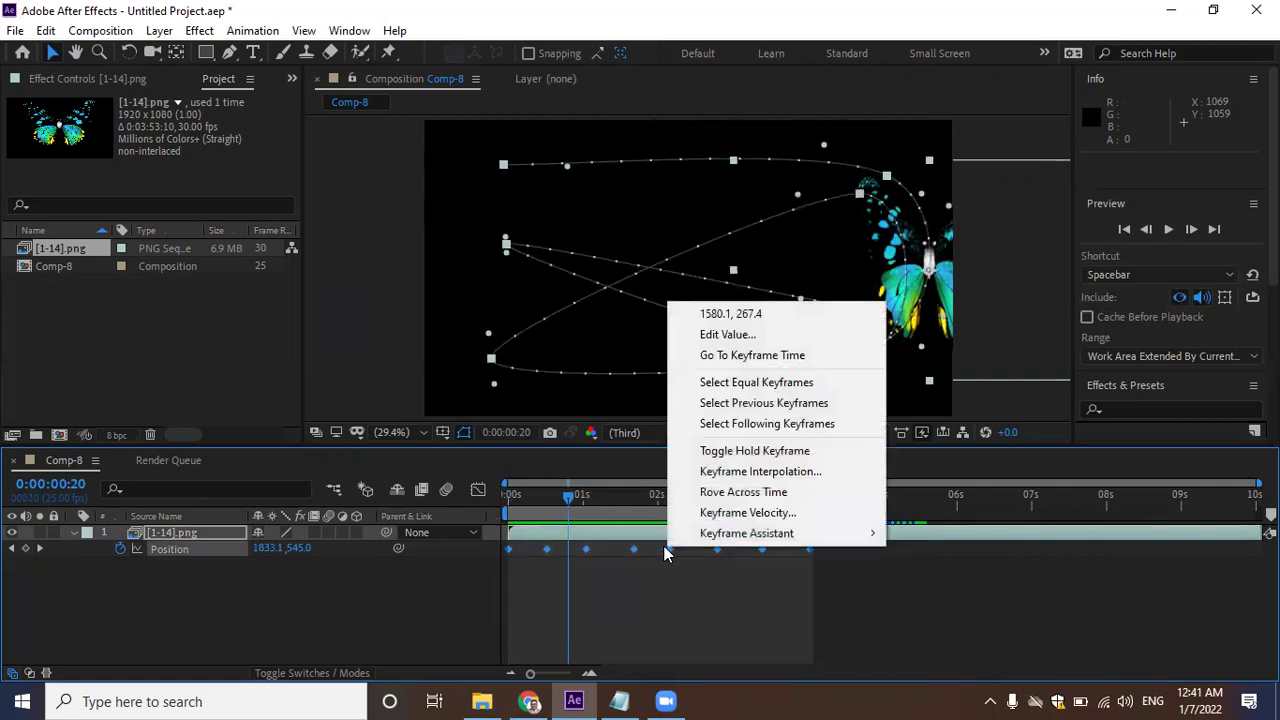
{"action": "left_click", "coordinate": [742, 457]}
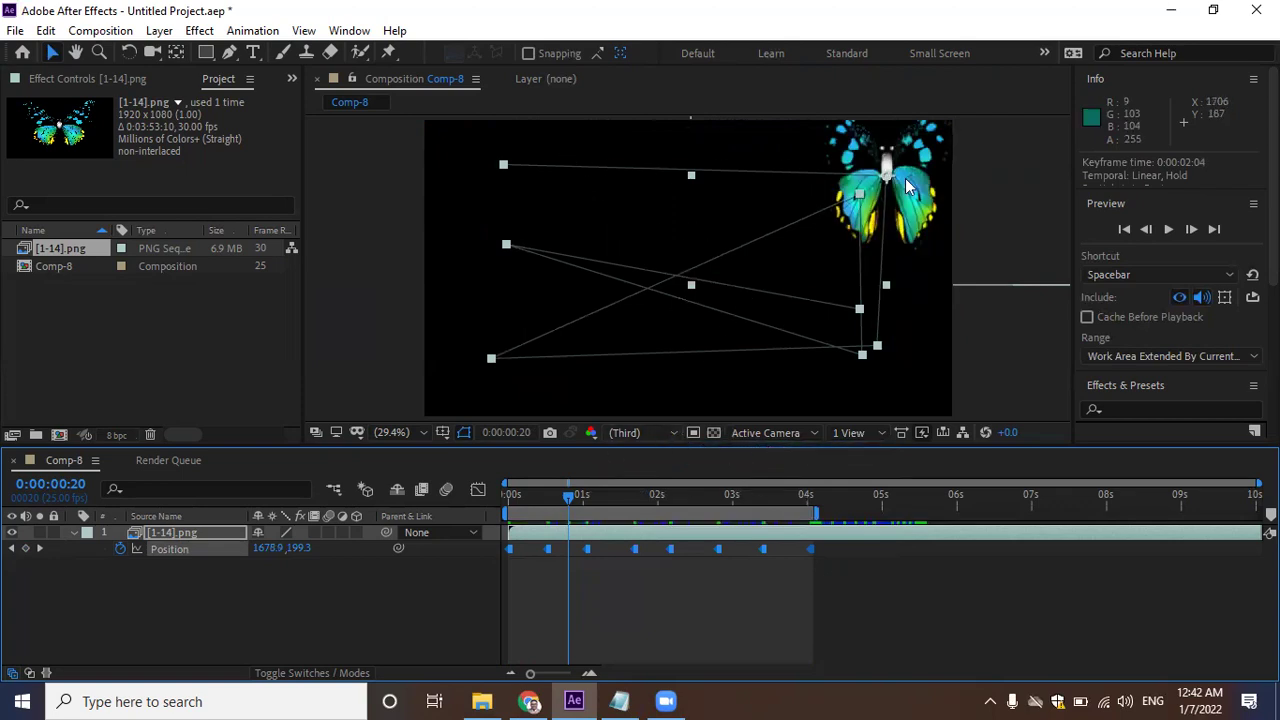
{"action": "key", "text": "space"}
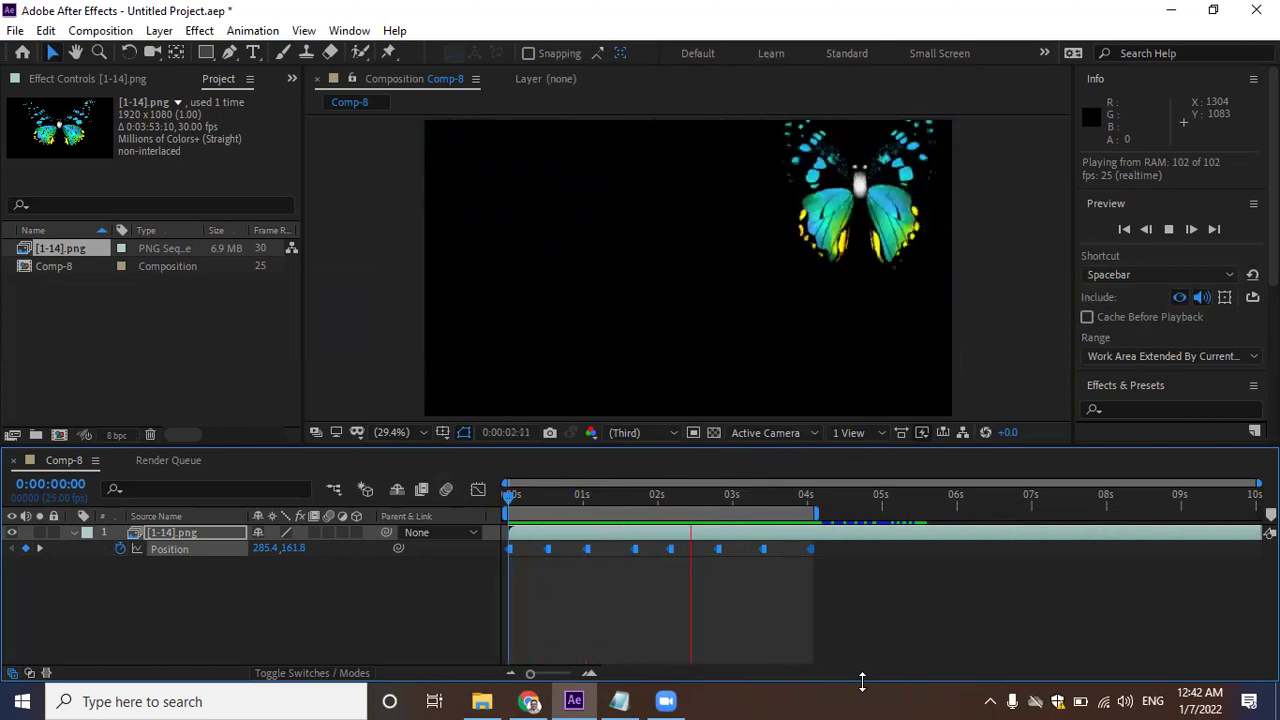
{"action": "key", "text": "space"}
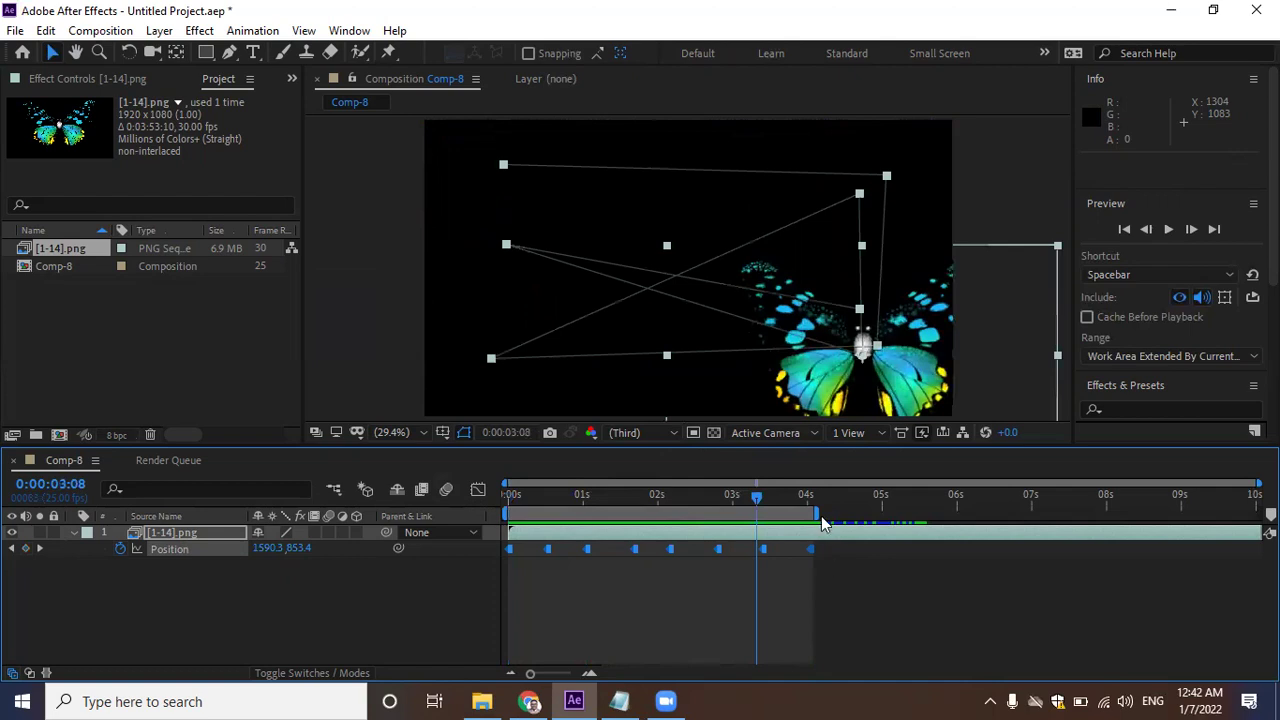
Extend the work area to about 7 seconds, stretch the Position keyframes to end near 6:21, and preview.
{"action": "left_click_drag", "start_coordinate": [818, 514], "coordinate": [1041, 518]}
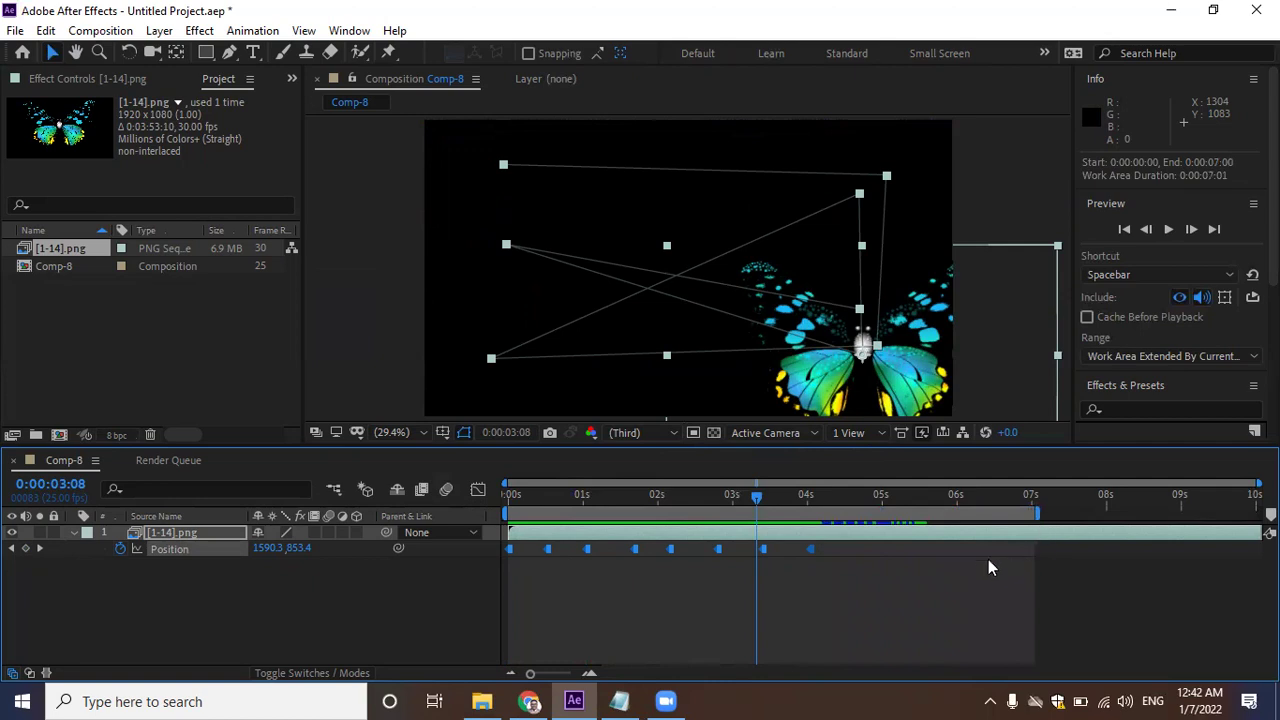
{"action": "left_click", "coordinate": [973, 585]}
{"action": "left_click_drag", "start_coordinate": [963, 608], "coordinate": [504, 534]}
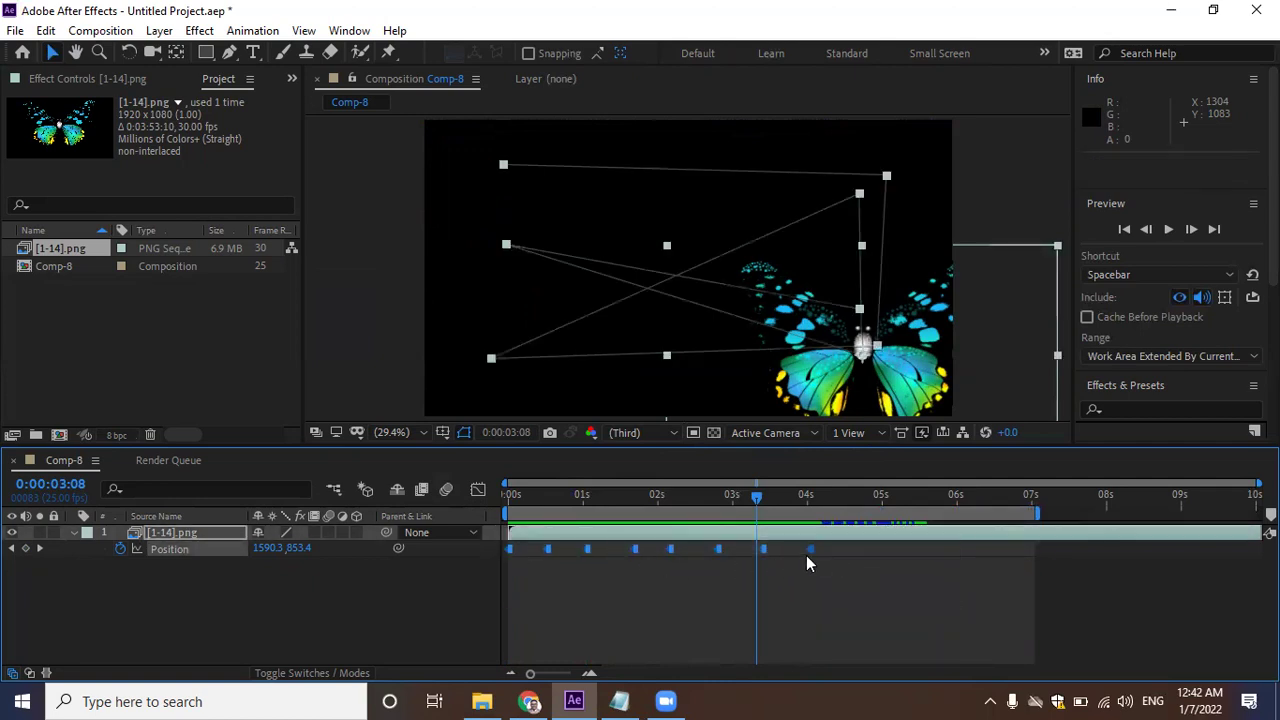
{"action": "left_click_drag", "start_coordinate": [810, 548], "coordinate": [1023, 567]}
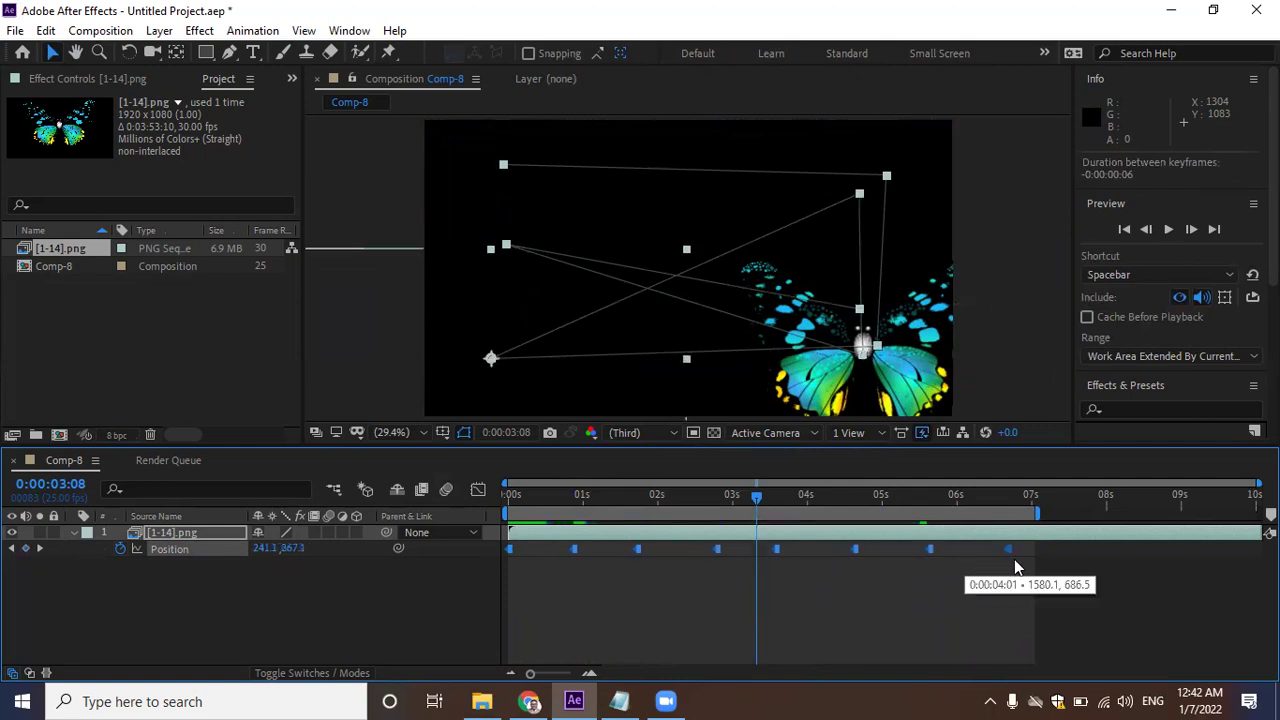
{"action": "left_click_drag", "start_coordinate": [1023, 567], "coordinate": [1031, 559]}
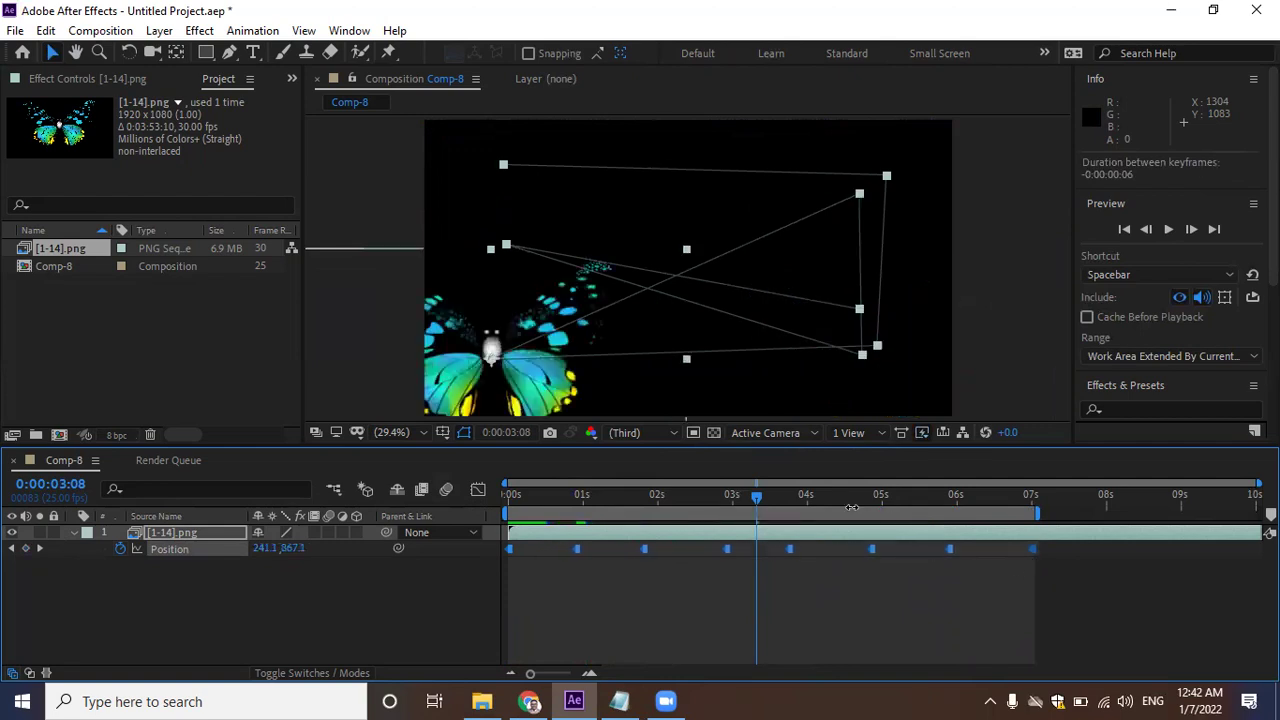
{"action": "key", "text": "space"}
Let the stretched animation preview play, then stop playback.
{"action": "mouse_move", "coordinate": [679, 700]}
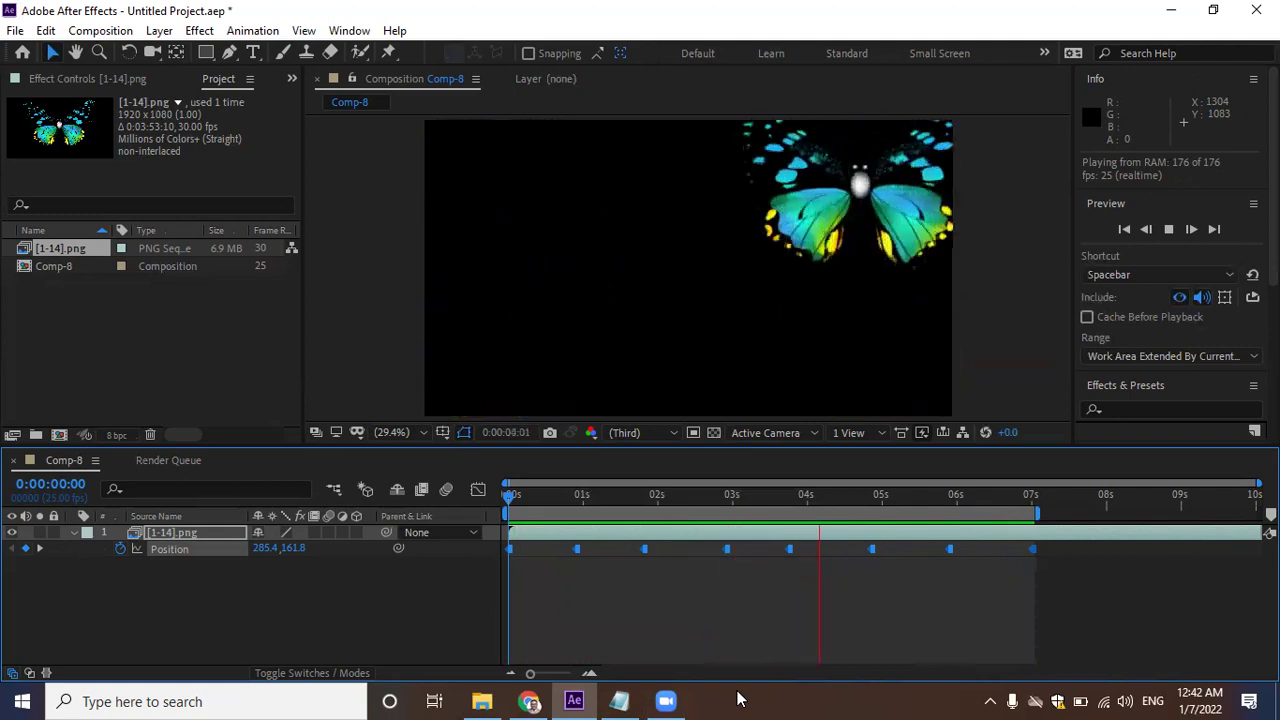
{"action": "key", "text": "space"}
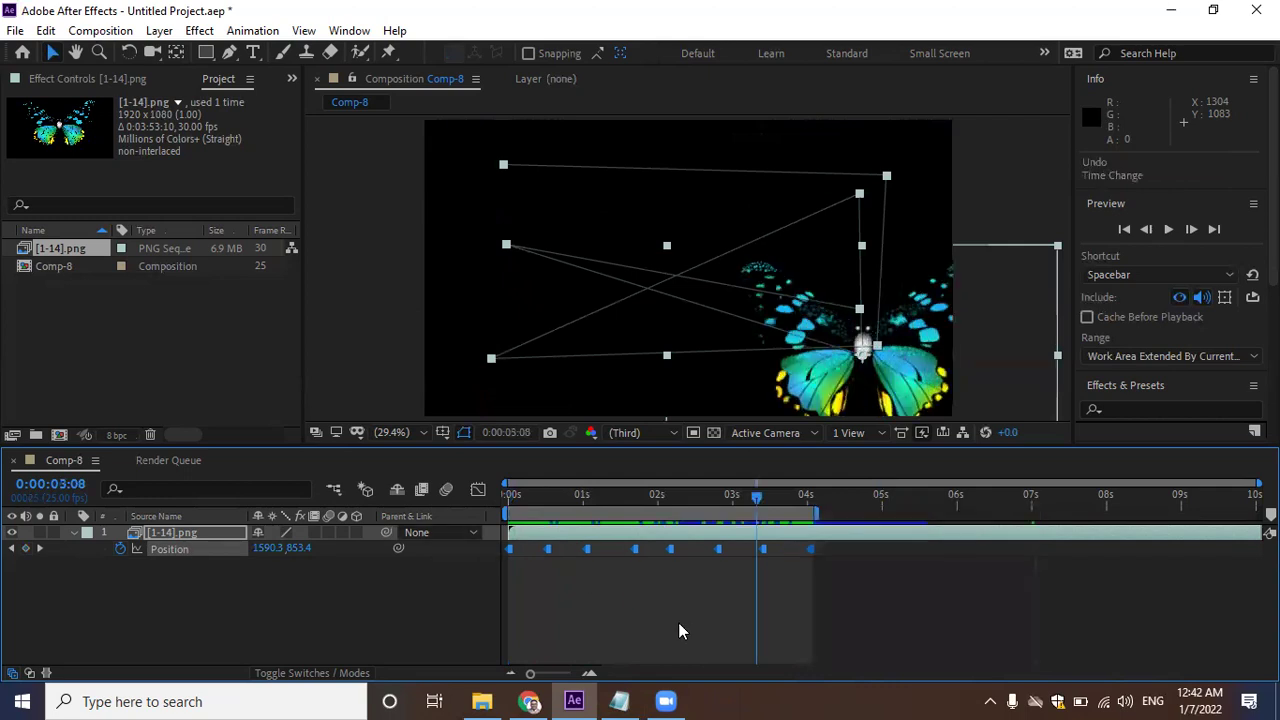
Undo back to one Position keyframe at 0 s and place the butterfly at 1501.7, 400.3.
{"action": "key", "text": "ctrl+z"}
{"action": "key", "text": "ctrl+z"}
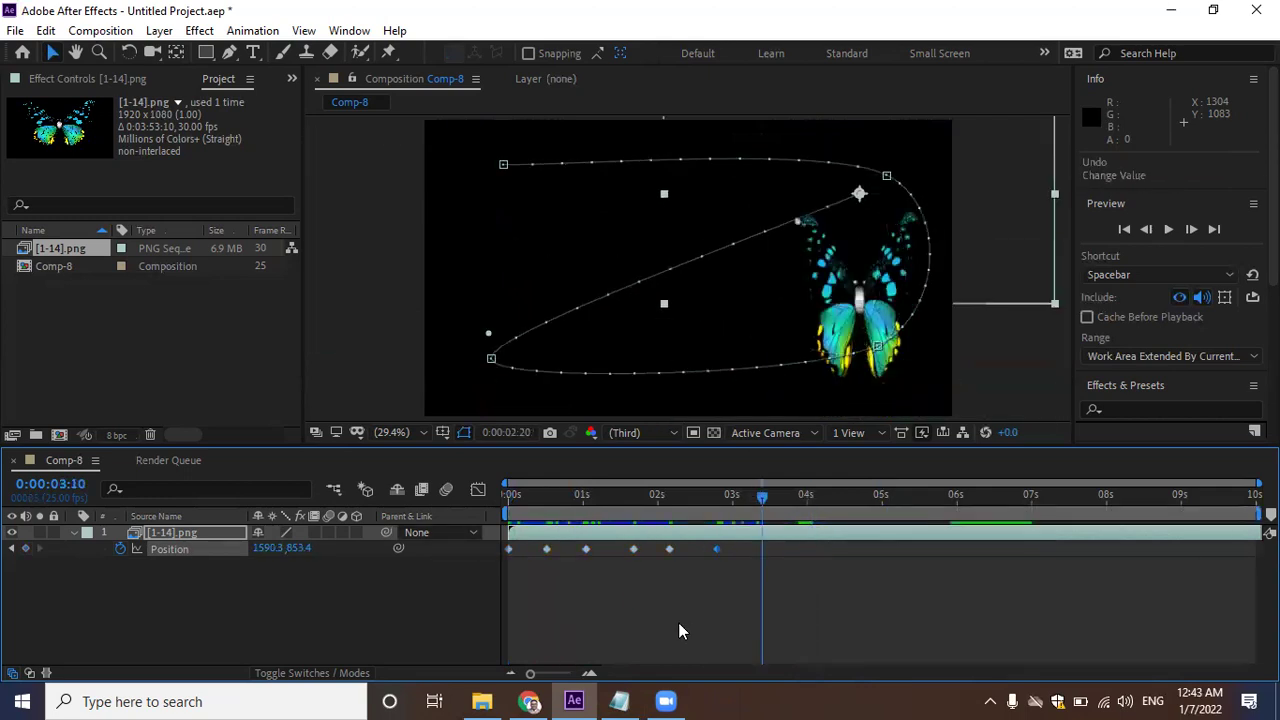
{"action": "key", "text": "ctrl+z"}
{"action": "key", "text": "ctrl+z"}
{"action": "key", "text": "ctrl+z"}
{"action": "key", "text": "ctrl+z"}
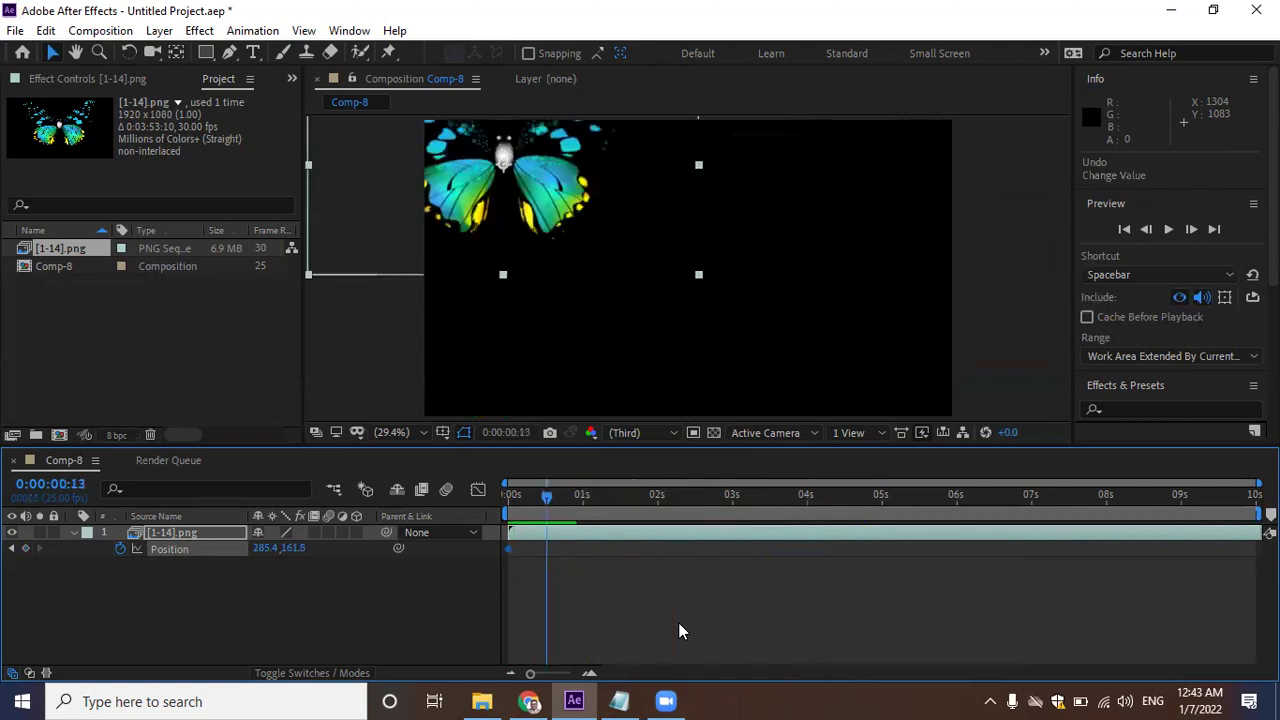
{"action": "left_click_drag", "start_coordinate": [544, 505], "coordinate": [504, 500]}
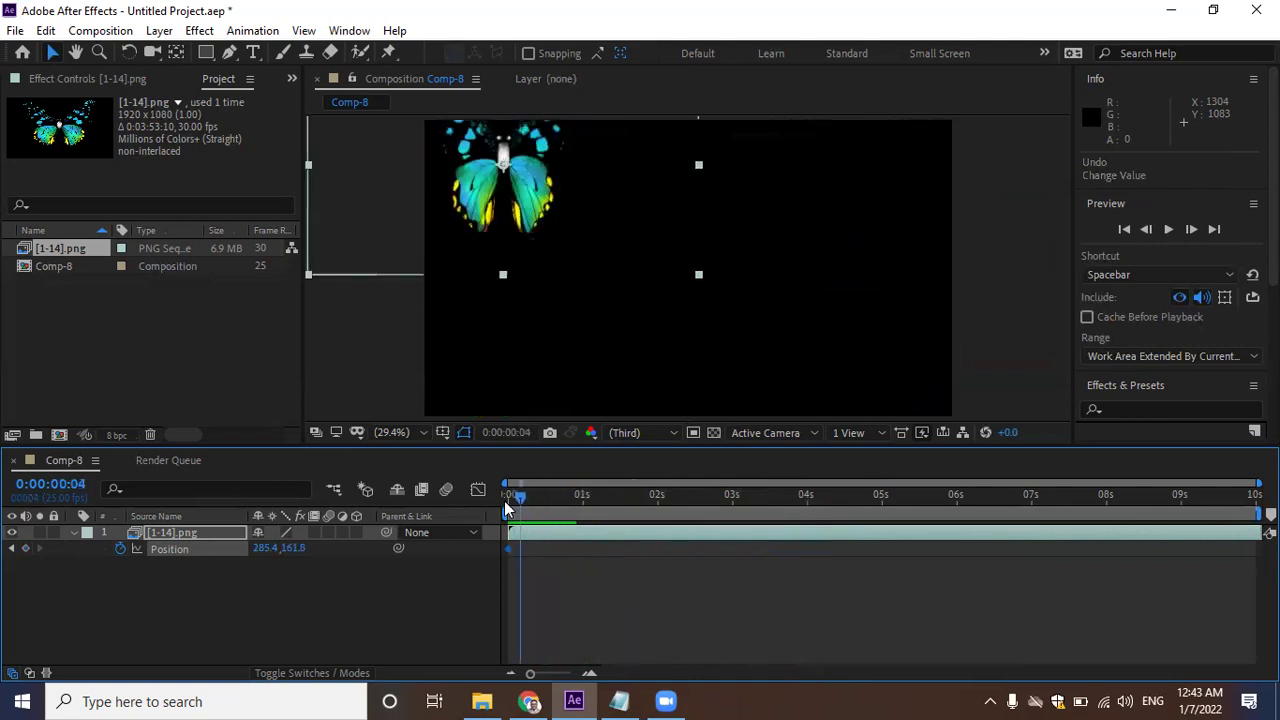
{"action": "mouse_move", "coordinate": [540, 250]}
{"action": "left_mouse_down"}
{"action": "mouse_move", "coordinate": [883, 285]}
{"action": "mouse_move", "coordinate": [891, 262]}
{"action": "left_mouse_up"}
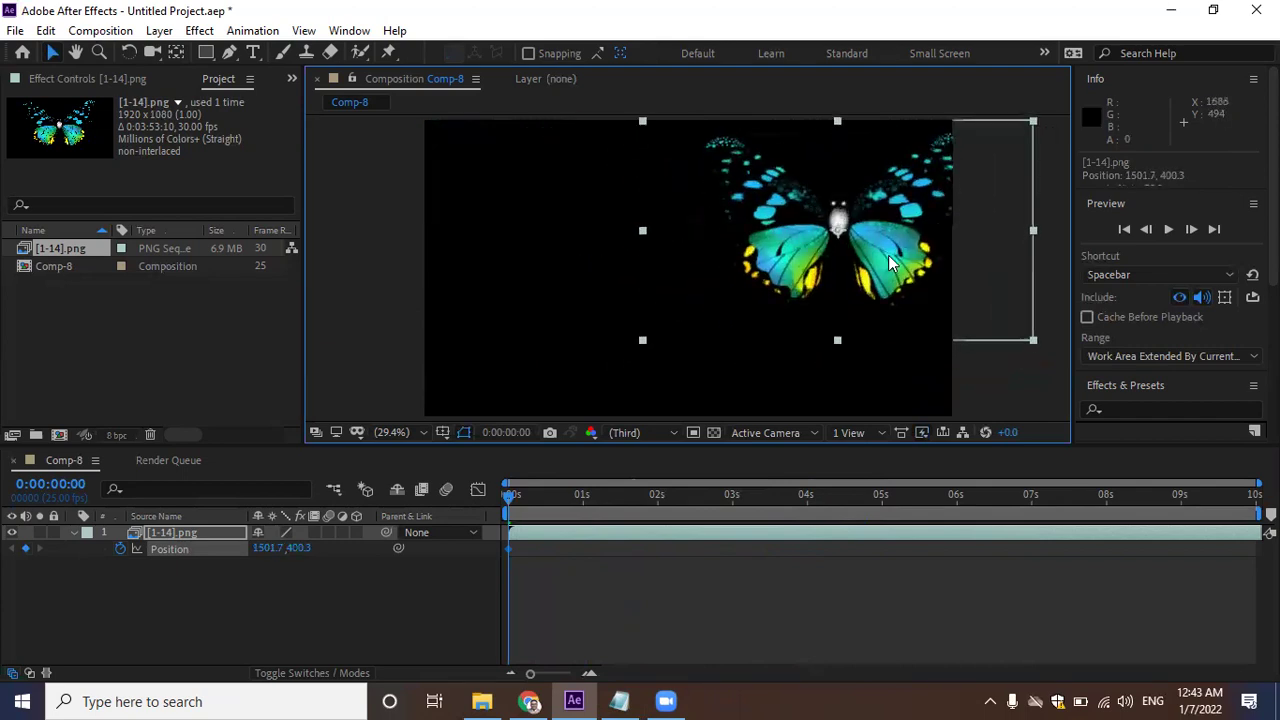
Check the viewer magnification menu, deselect the layer, and reveal the butterfly's Scale at 74%.
{"action": "left_click", "coordinate": [422, 431]}
{"action": "left_click", "coordinate": [422, 431]}
{"action": "left_click", "coordinate": [422, 431]}
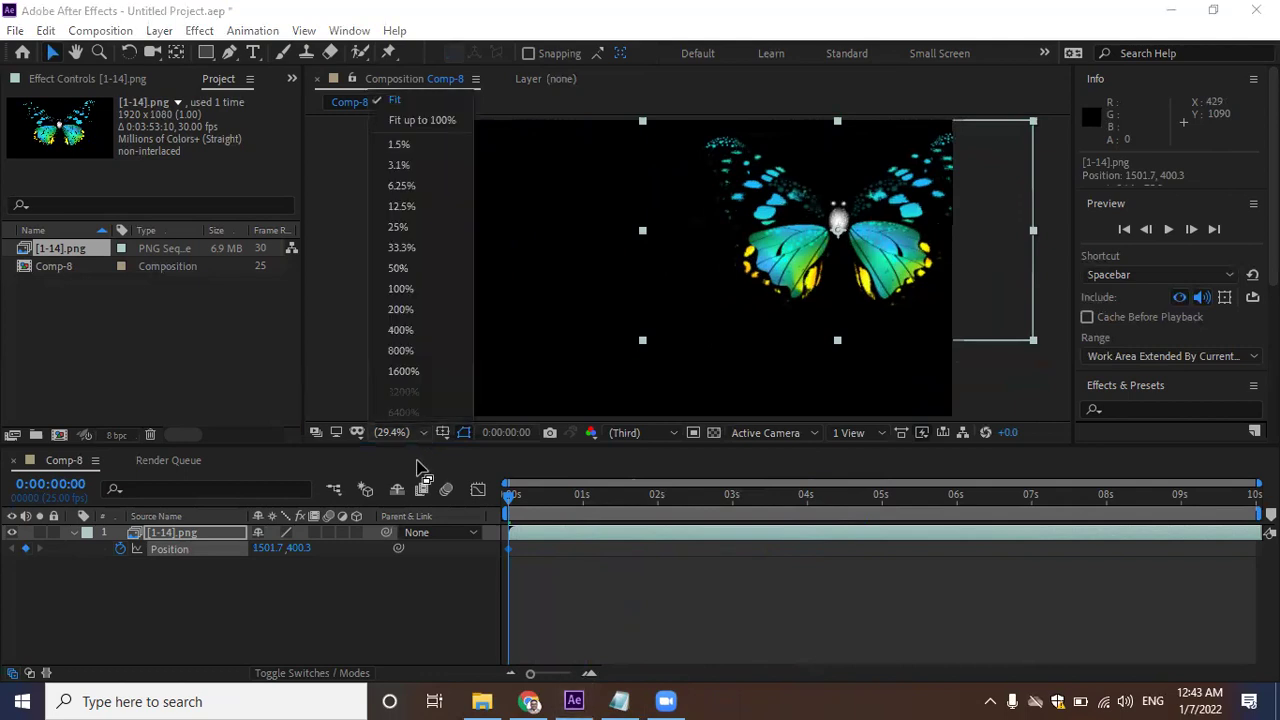
{"action": "left_click", "coordinate": [641, 593]}
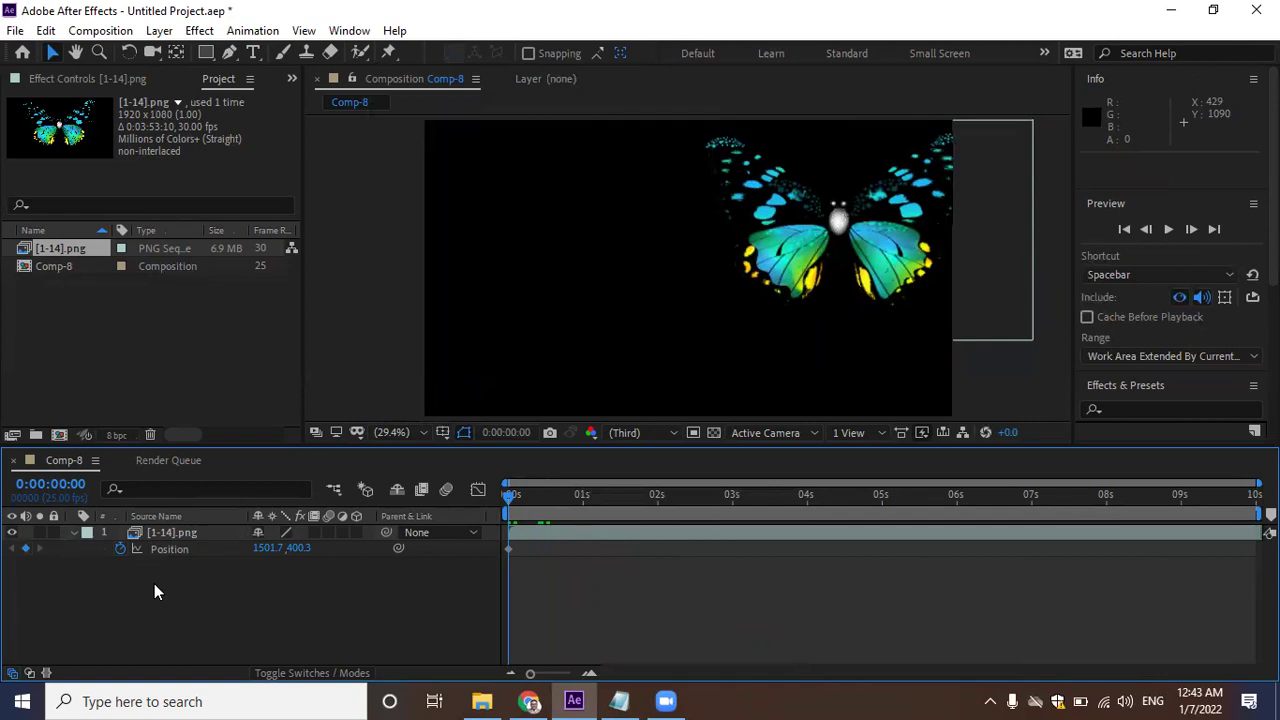
{"action": "key", "text": "shift+s"}
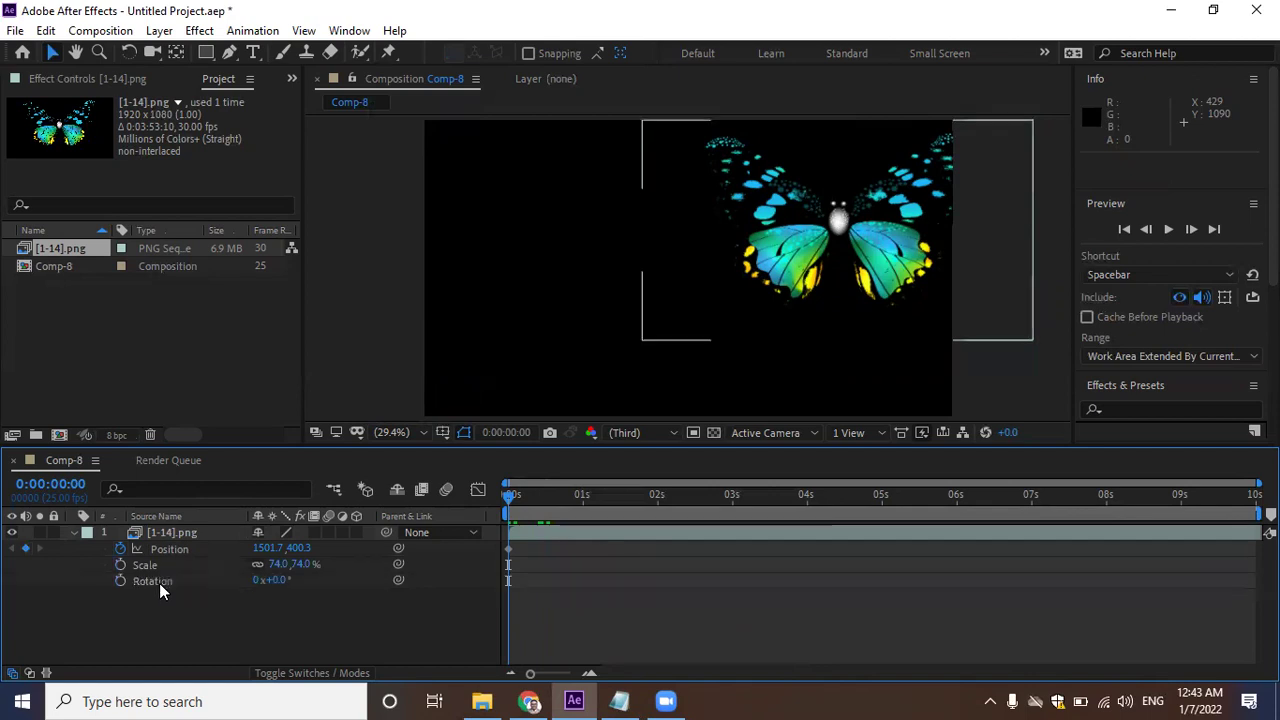
Place the butterfly at 1586.9, 264.0 and add Scale and Rotation keyframes at 0 s, then go to frame 13.
{"action": "left_click_drag", "start_coordinate": [510, 501], "coordinate": [497, 506]}
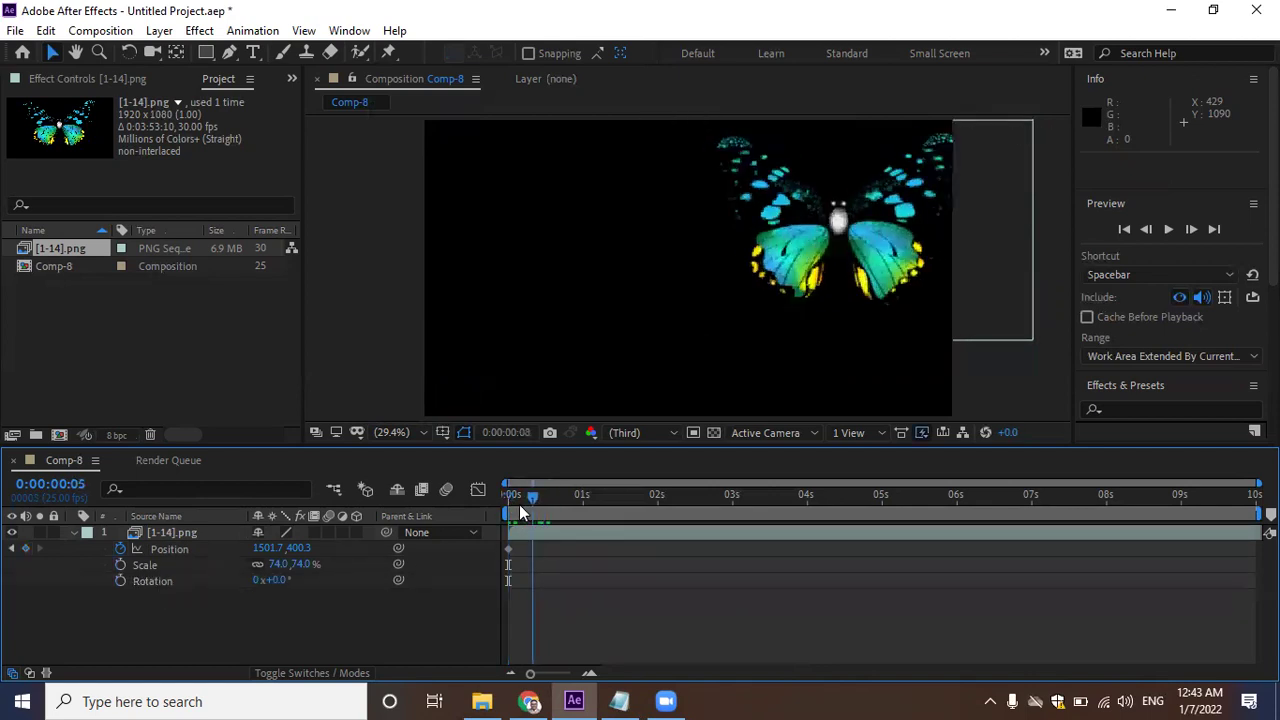
{"action": "left_click_drag", "start_coordinate": [901, 257], "coordinate": [926, 217]}
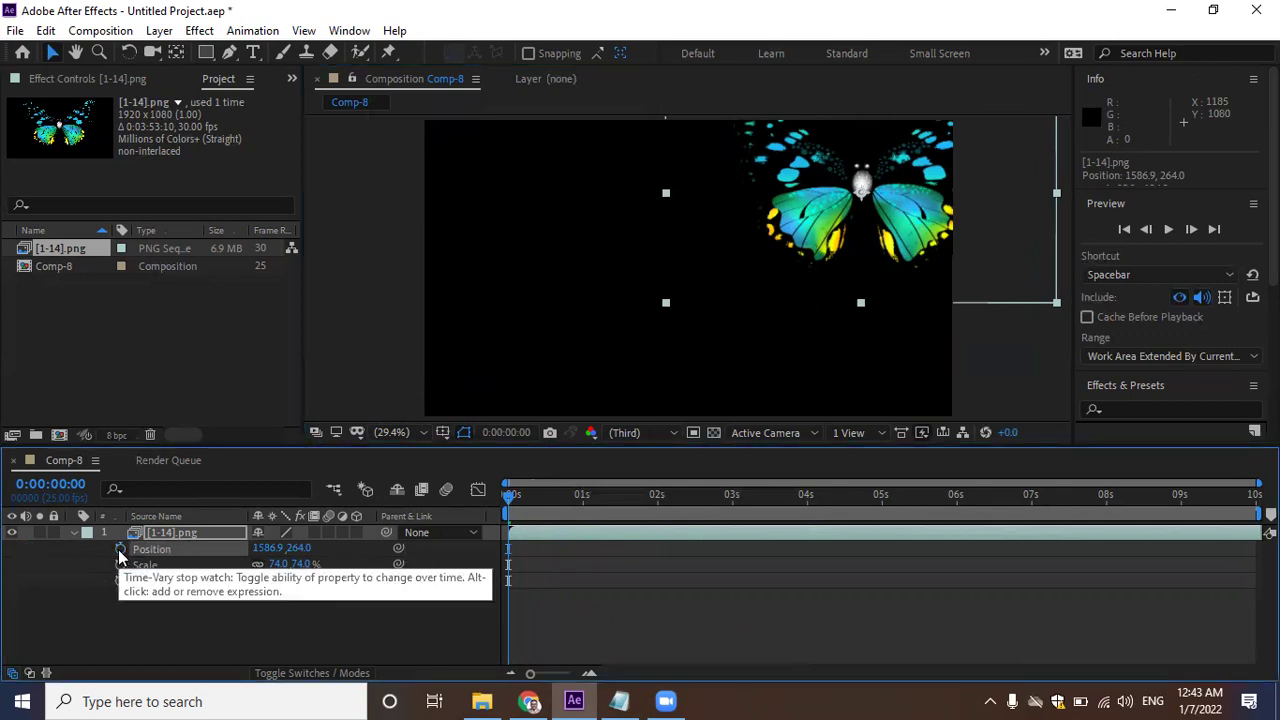
{"action": "key", "text": "shift+r"}
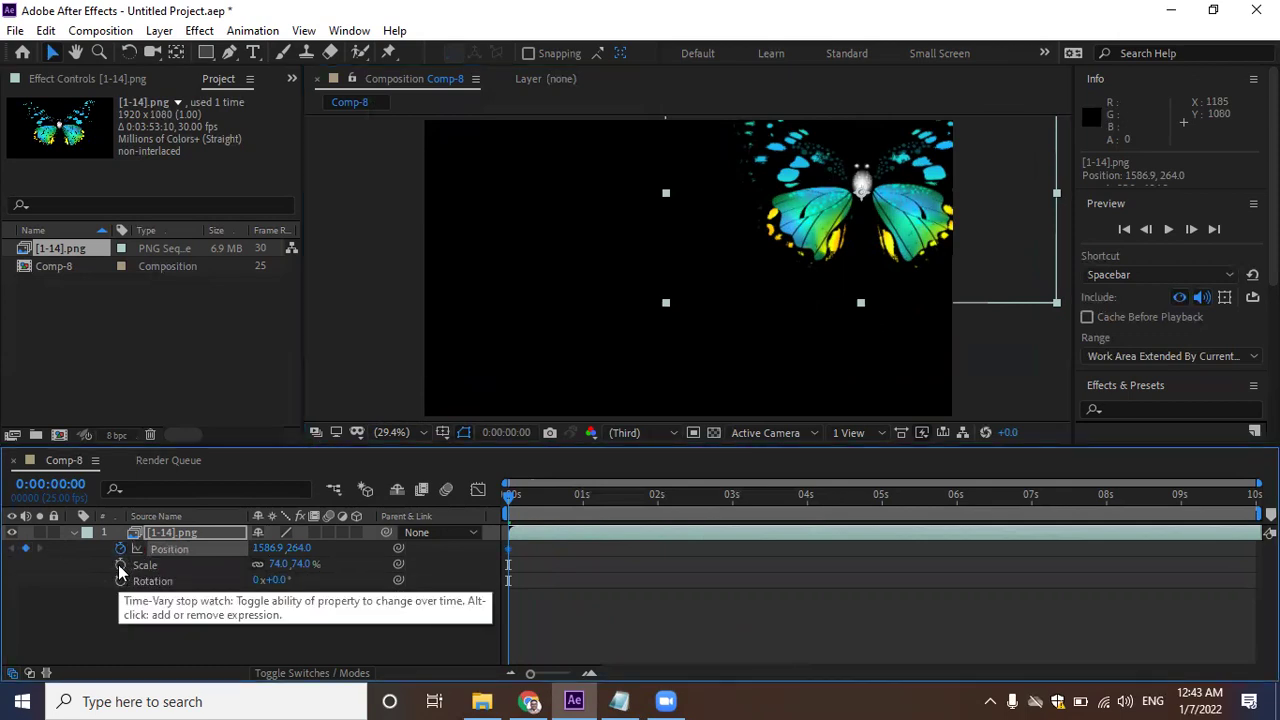
{"action": "left_click", "coordinate": [120, 565]}
{"action": "left_click", "coordinate": [119, 580]}
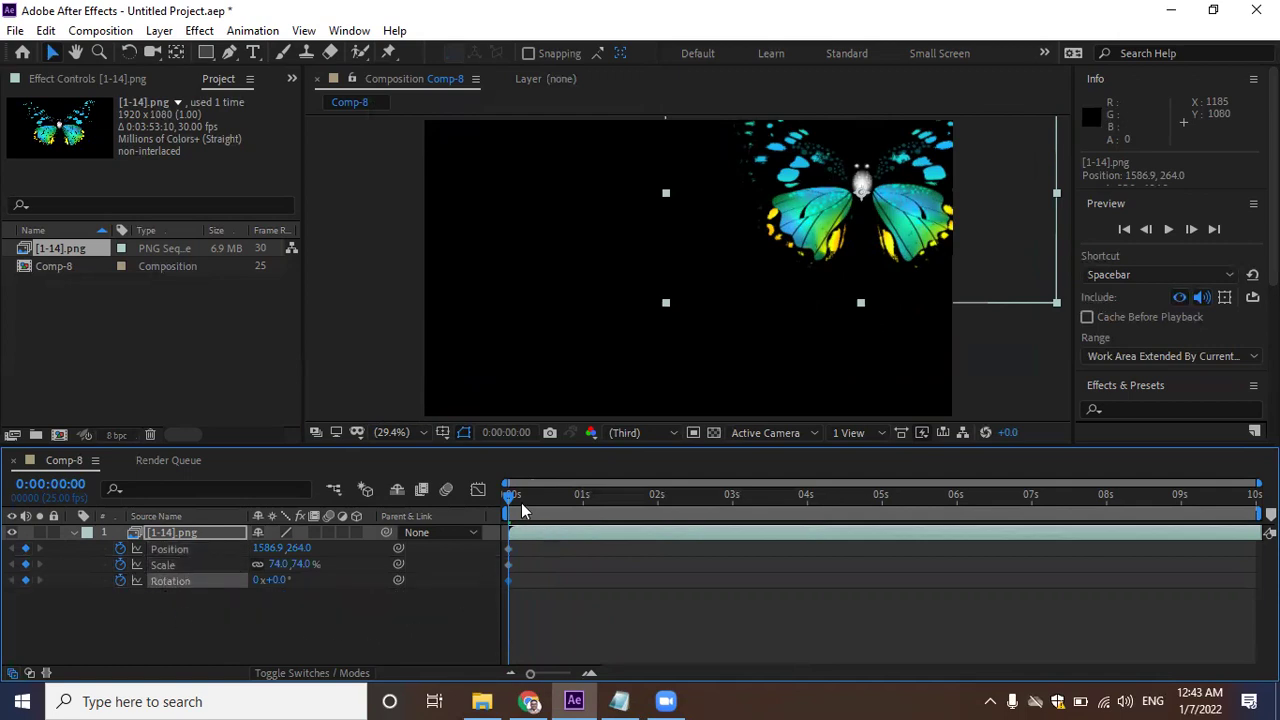
{"action": "left_click_drag", "start_coordinate": [505, 505], "coordinate": [545, 507]}
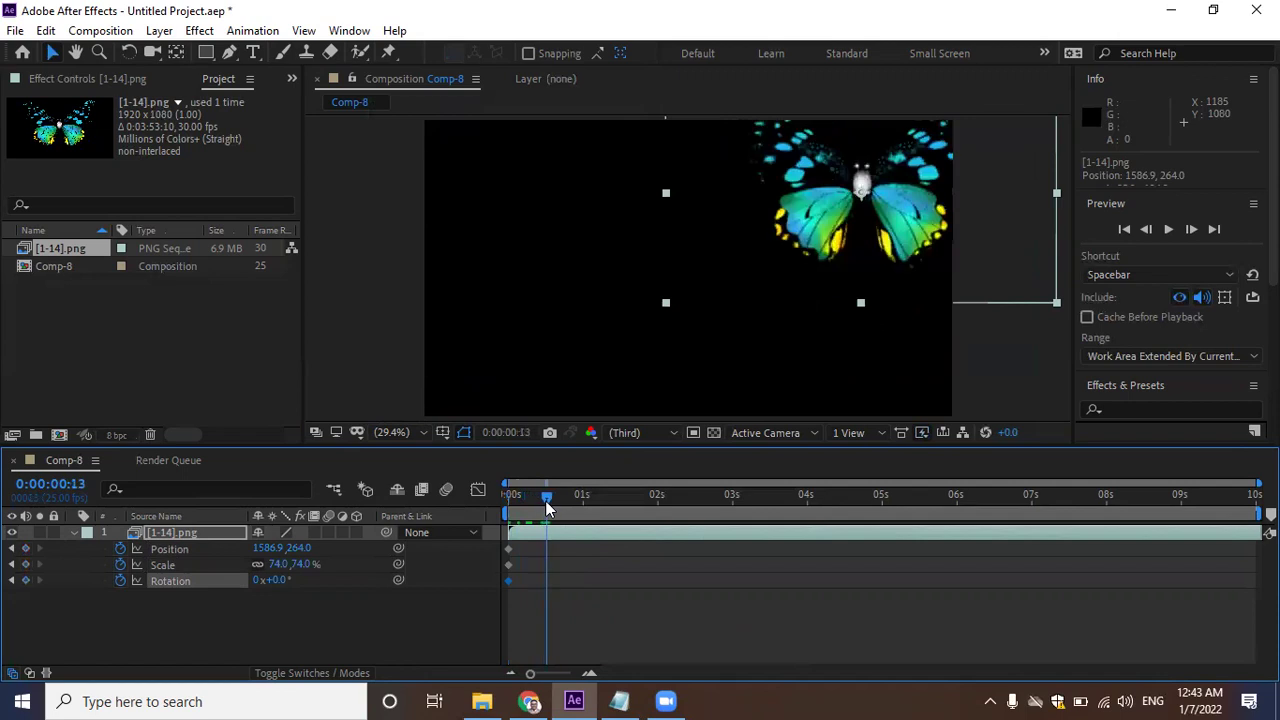
Key the butterfly at 322.9, 850.0 (22%) at 0:13, then 244.5, 230.0 (59%) at 1:06.
{"action": "mouse_move", "coordinate": [911, 201]}
{"action": "left_mouse_down"}
{"action": "mouse_move", "coordinate": [576, 371]}
{"action": "mouse_move", "coordinate": [556, 363]}
{"action": "left_mouse_up"}
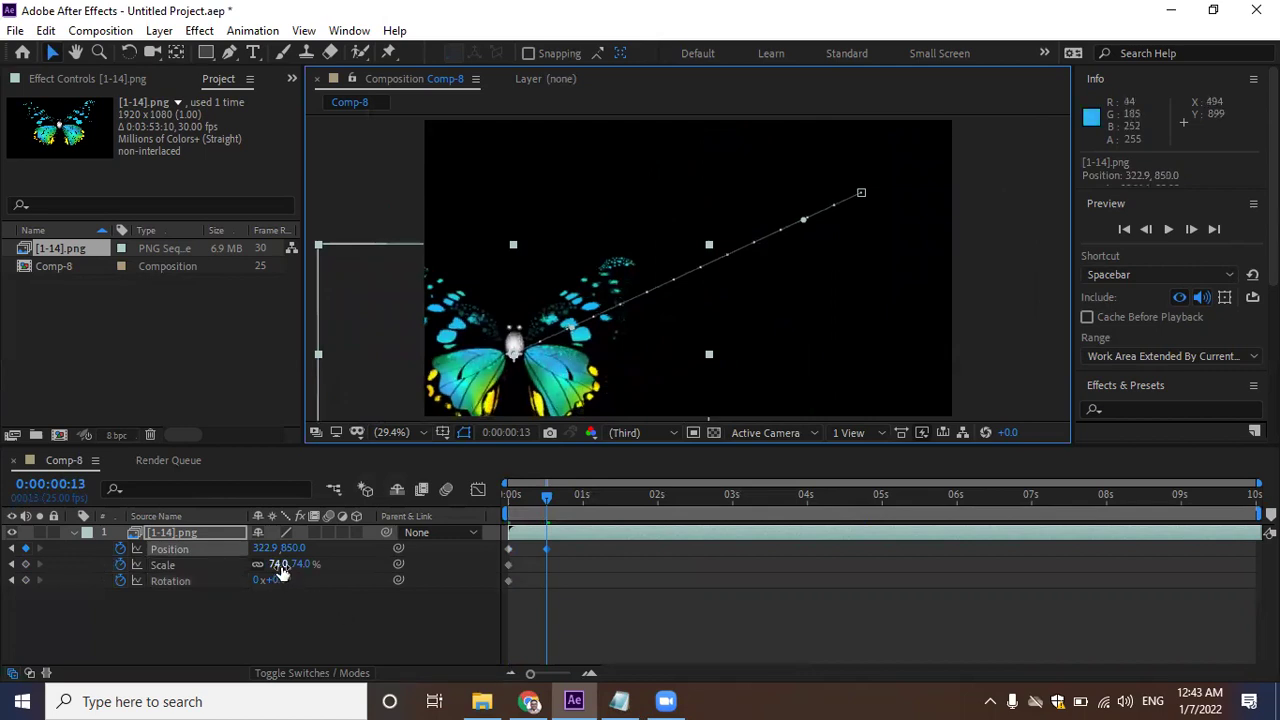
{"action": "mouse_move", "coordinate": [281, 567]}
{"action": "left_mouse_down"}
{"action": "mouse_move", "coordinate": [242, 582]}
{"action": "mouse_move", "coordinate": [250, 595]}
{"action": "mouse_move", "coordinate": [346, 606]}
{"action": "left_mouse_up"}
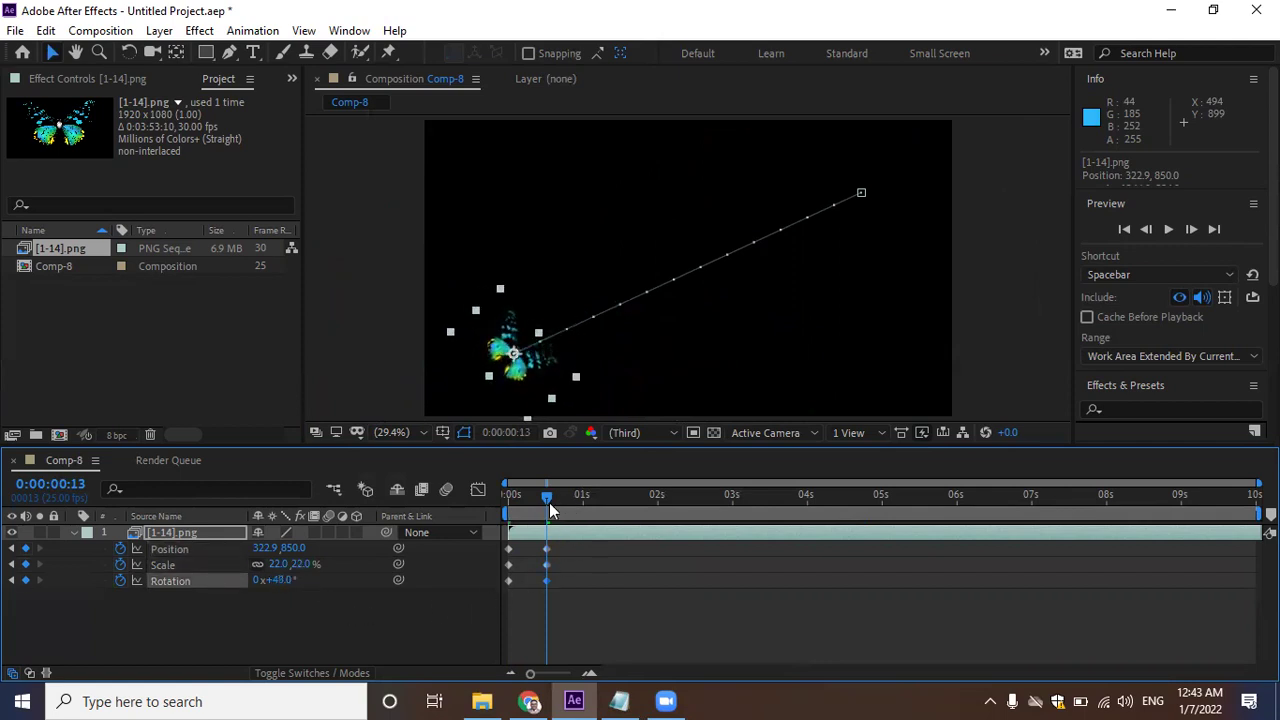
{"action": "left_click_drag", "start_coordinate": [547, 501], "coordinate": [587, 507]}
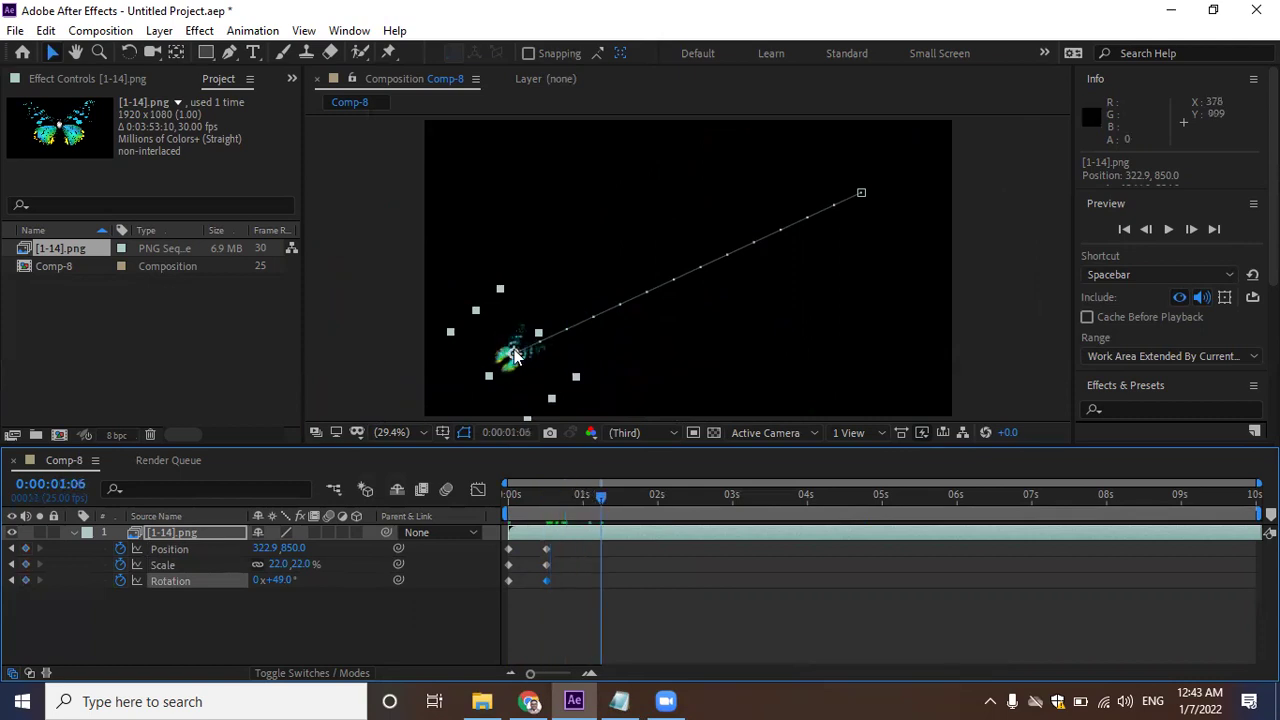
{"action": "left_click_drag", "start_coordinate": [518, 352], "coordinate": [503, 186]}
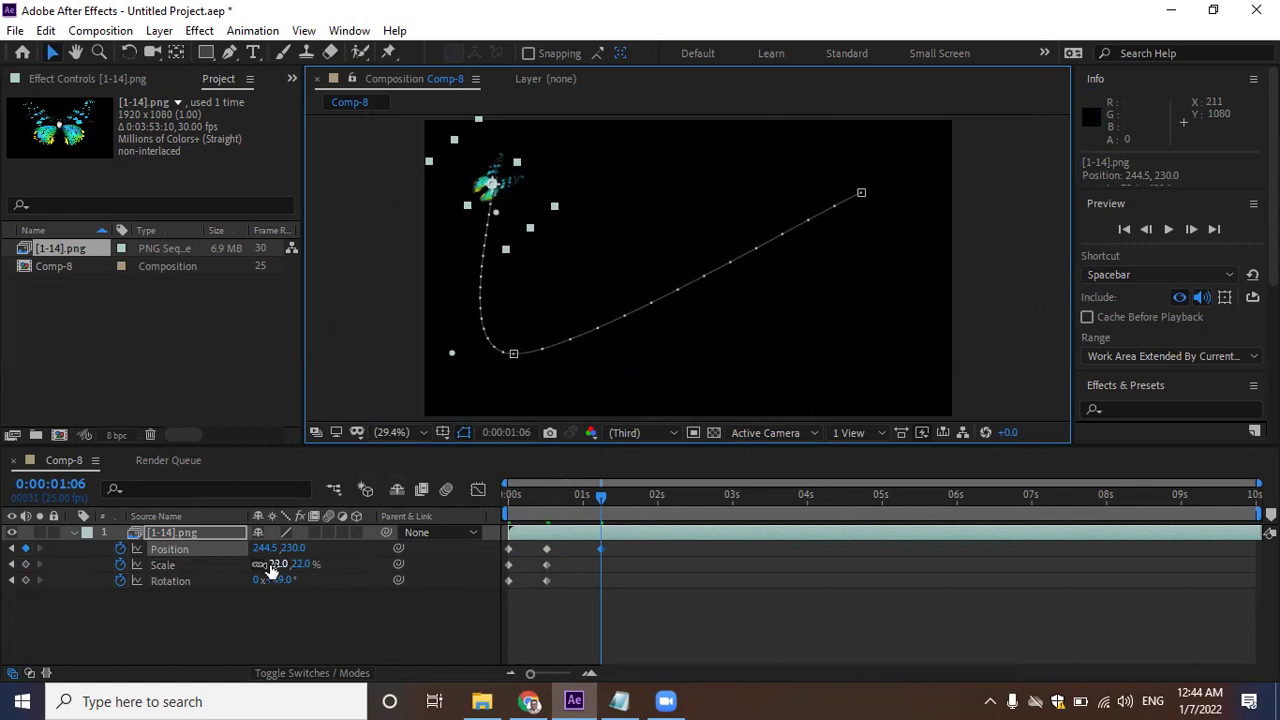
{"action": "mouse_move", "coordinate": [270, 568]}
{"action": "left_mouse_down"}
{"action": "mouse_move", "coordinate": [312, 576]}
{"action": "mouse_move", "coordinate": [237, 593]}
{"action": "mouse_move", "coordinate": [258, 600]}
{"action": "left_mouse_up"}
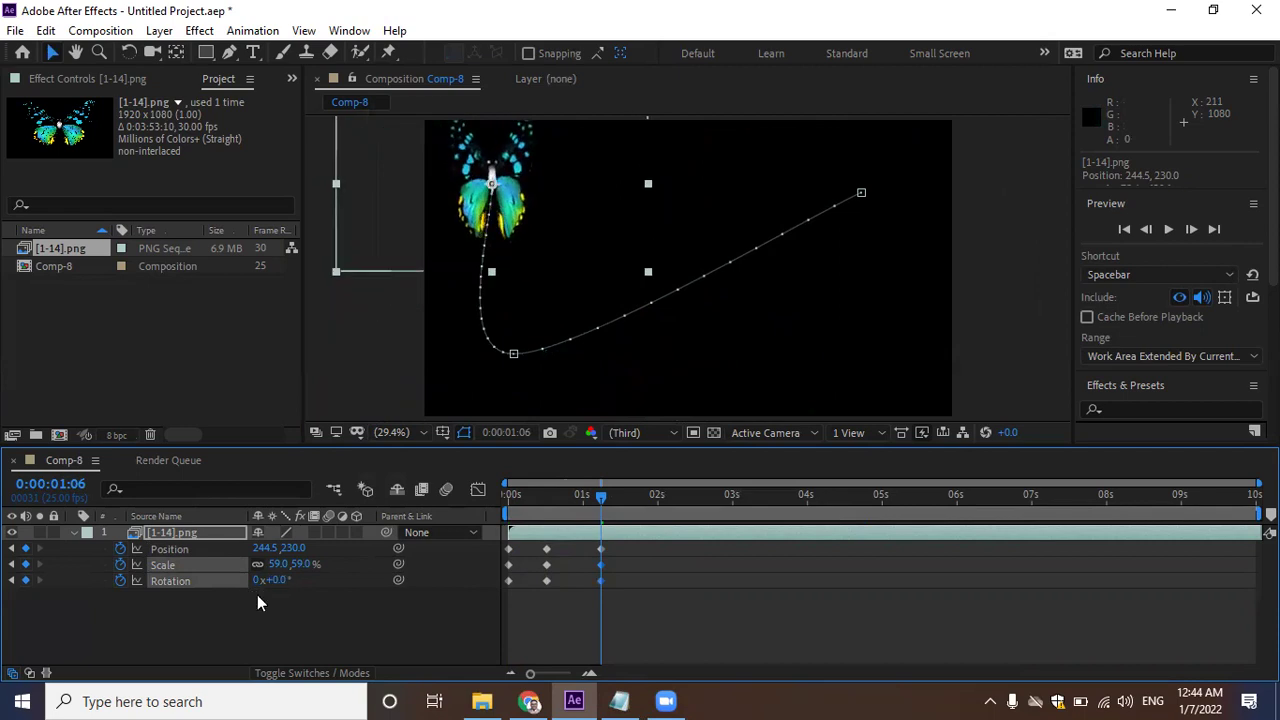
At 0:00:01:24, key the butterfly at the top right with 25% scale and 34° rotation.
{"action": "left_click_drag", "start_coordinate": [641, 497], "coordinate": [655, 495]}
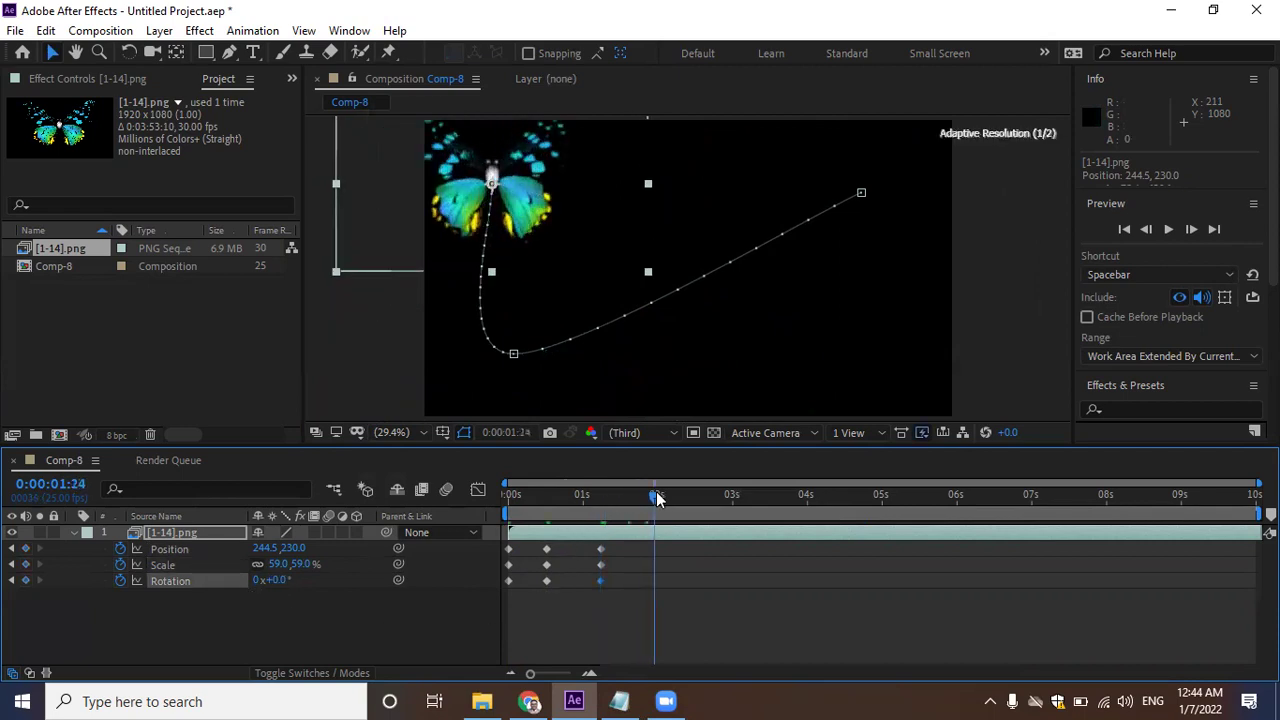
{"action": "left_click_drag", "start_coordinate": [539, 198], "coordinate": [934, 180]}
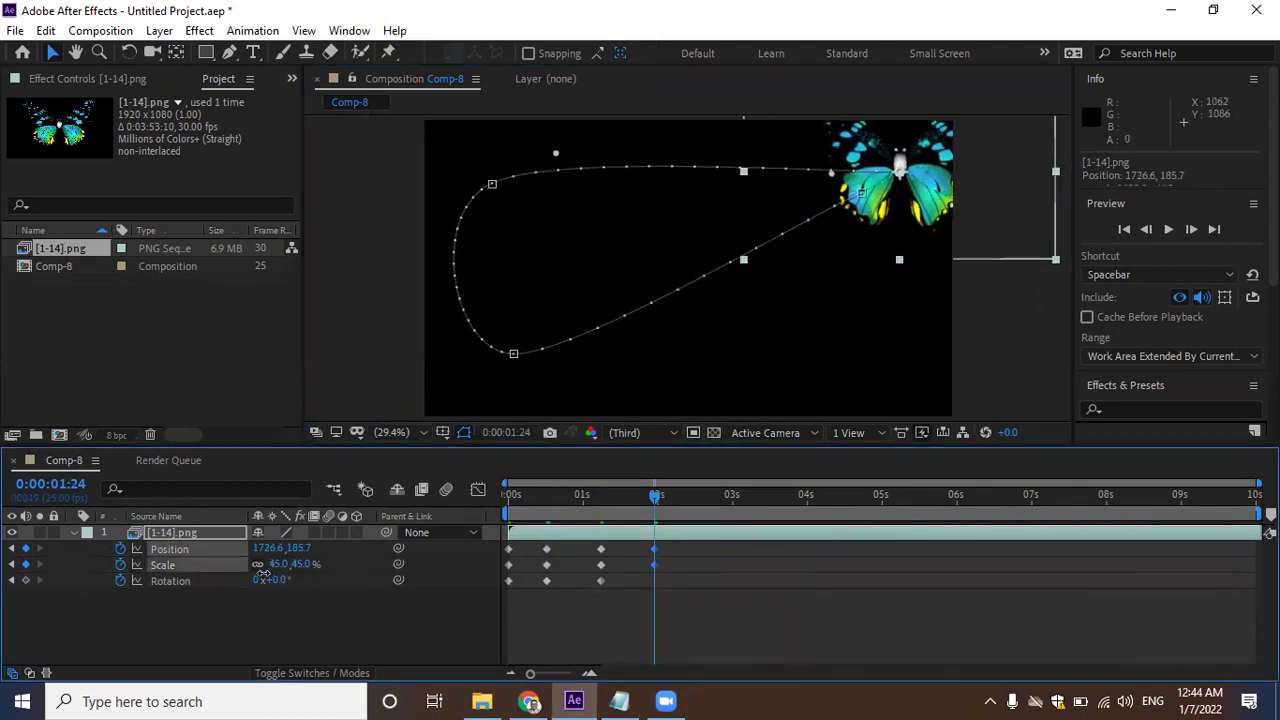
{"action": "left_click_drag", "start_coordinate": [278, 566], "coordinate": [257, 590]}
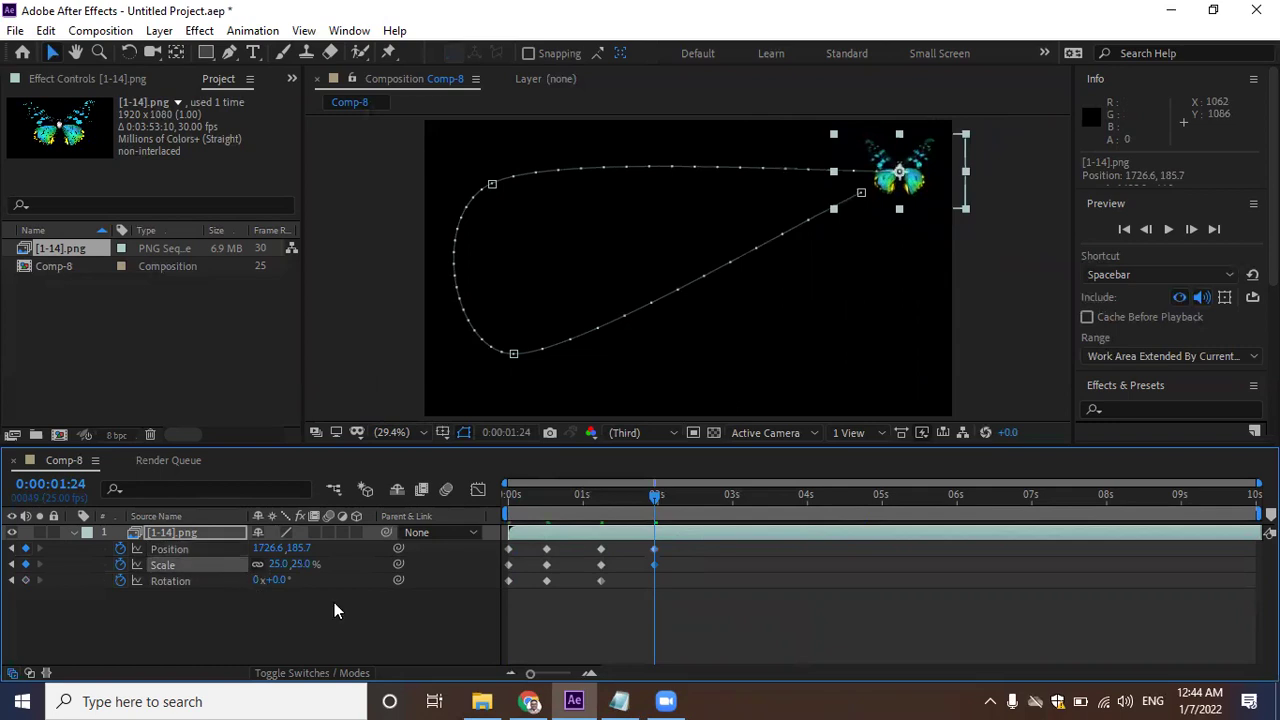
{"action": "left_click_drag", "start_coordinate": [280, 582], "coordinate": [333, 603]}
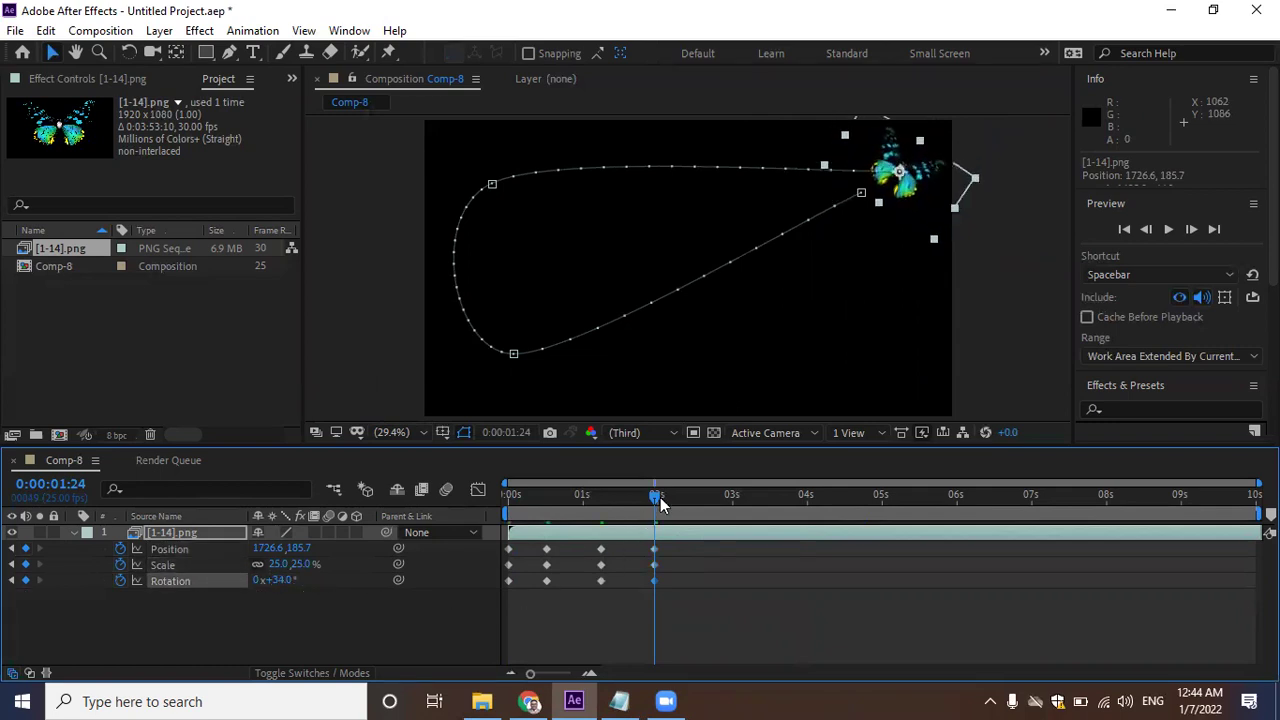
At 0:00:02:15, key the butterfly at the lower right at about full size.
{"action": "left_click", "coordinate": [703, 495]}
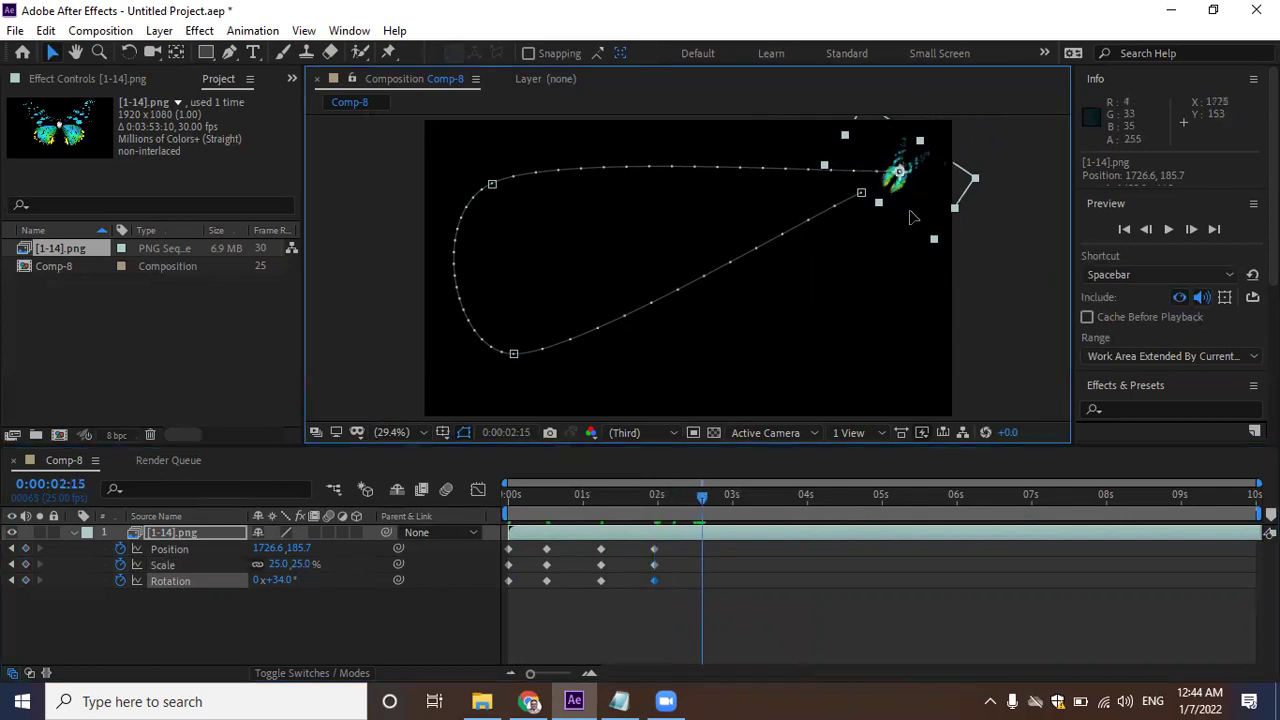
{"action": "left_click_drag", "start_coordinate": [911, 172], "coordinate": [896, 380]}
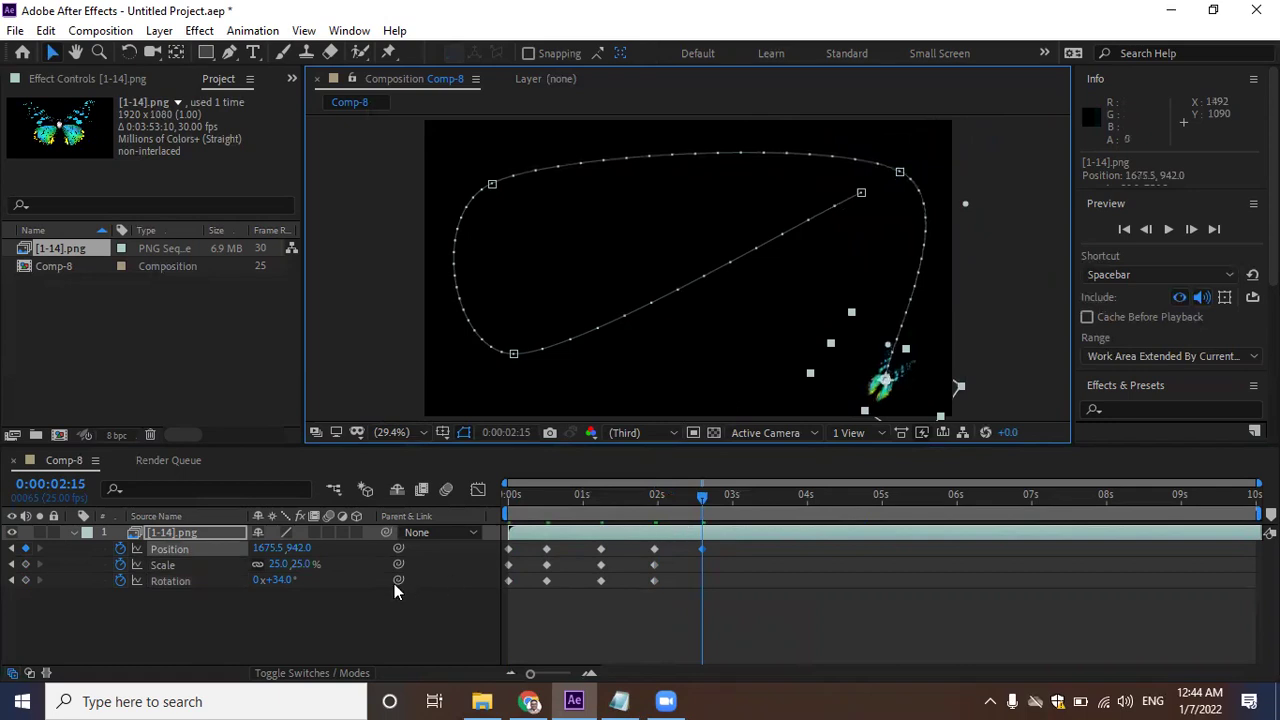
{"action": "mouse_move", "coordinate": [278, 570]}
{"action": "left_mouse_down"}
{"action": "mouse_move", "coordinate": [175, 584]}
{"action": "mouse_move", "coordinate": [259, 614]}
{"action": "mouse_move", "coordinate": [112, 606]}
{"action": "left_mouse_up"}
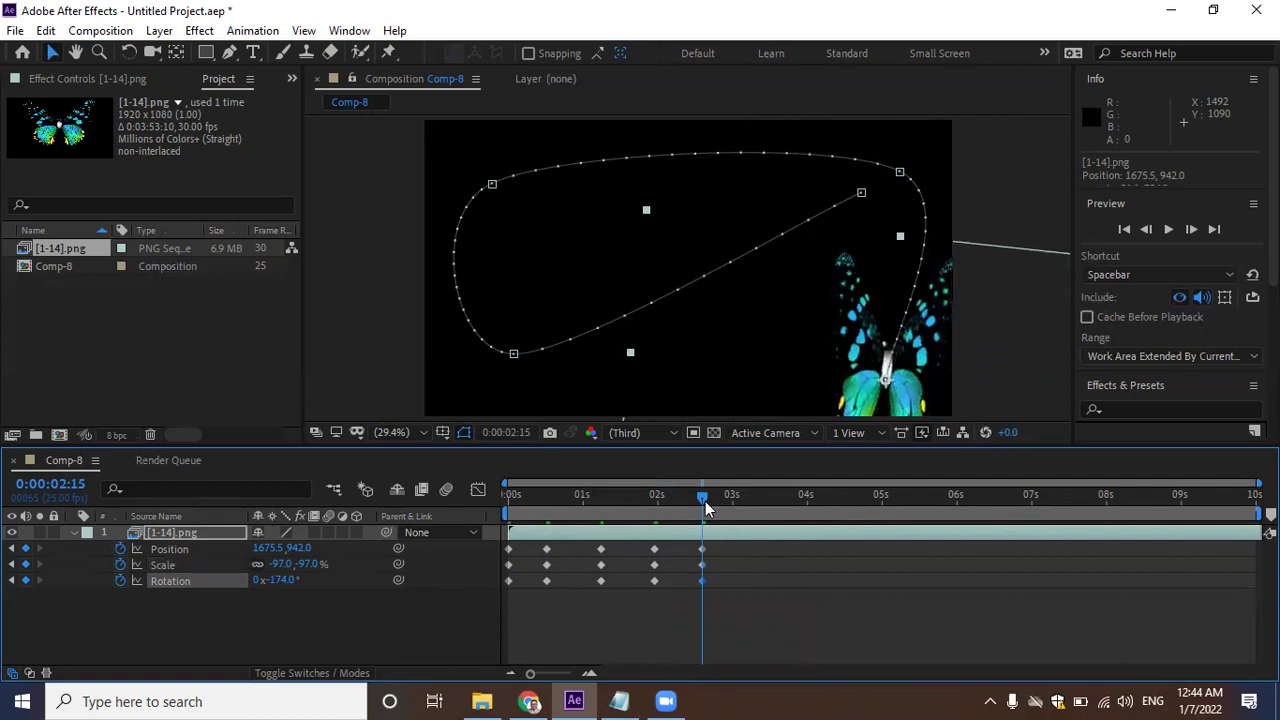
At 0:00:03:08, key the butterfly at 506.9, 689.9 with -32% scale and -208° rotation.
{"action": "left_click_drag", "start_coordinate": [707, 497], "coordinate": [761, 495]}
{"action": "left_click_drag", "start_coordinate": [912, 385], "coordinate": [593, 337]}
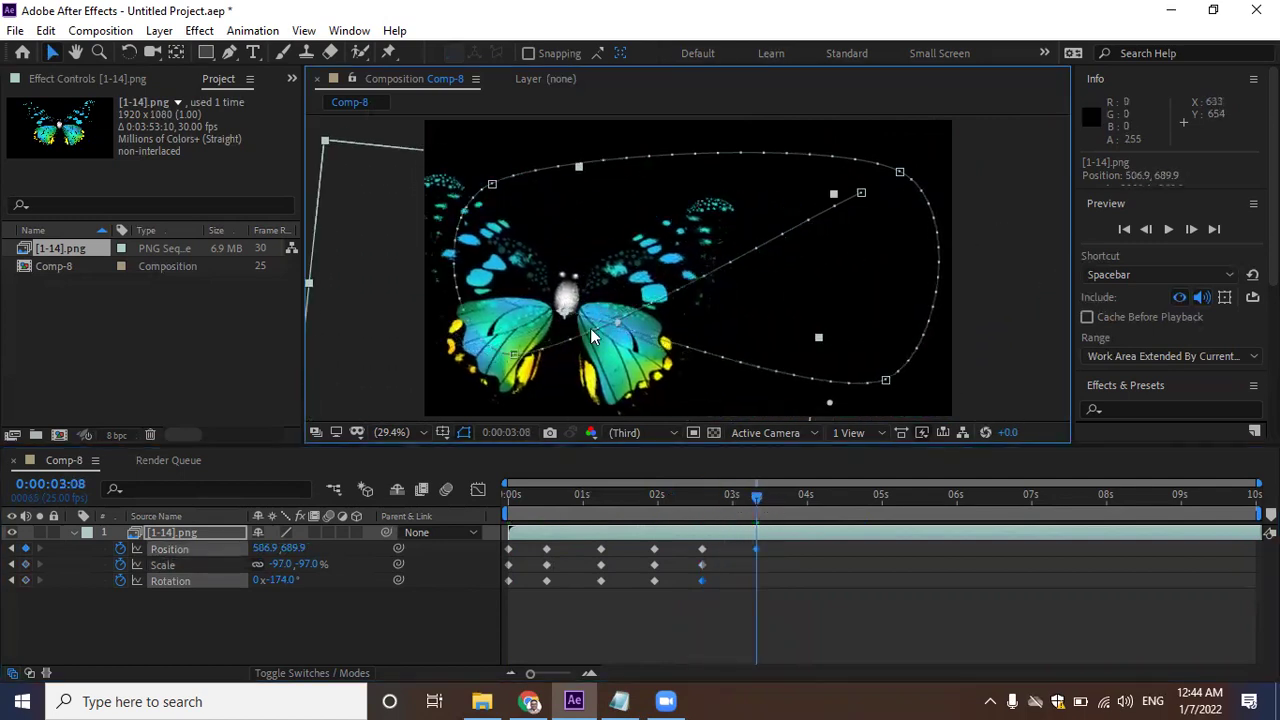
{"action": "left_click_drag", "start_coordinate": [283, 563], "coordinate": [370, 584]}
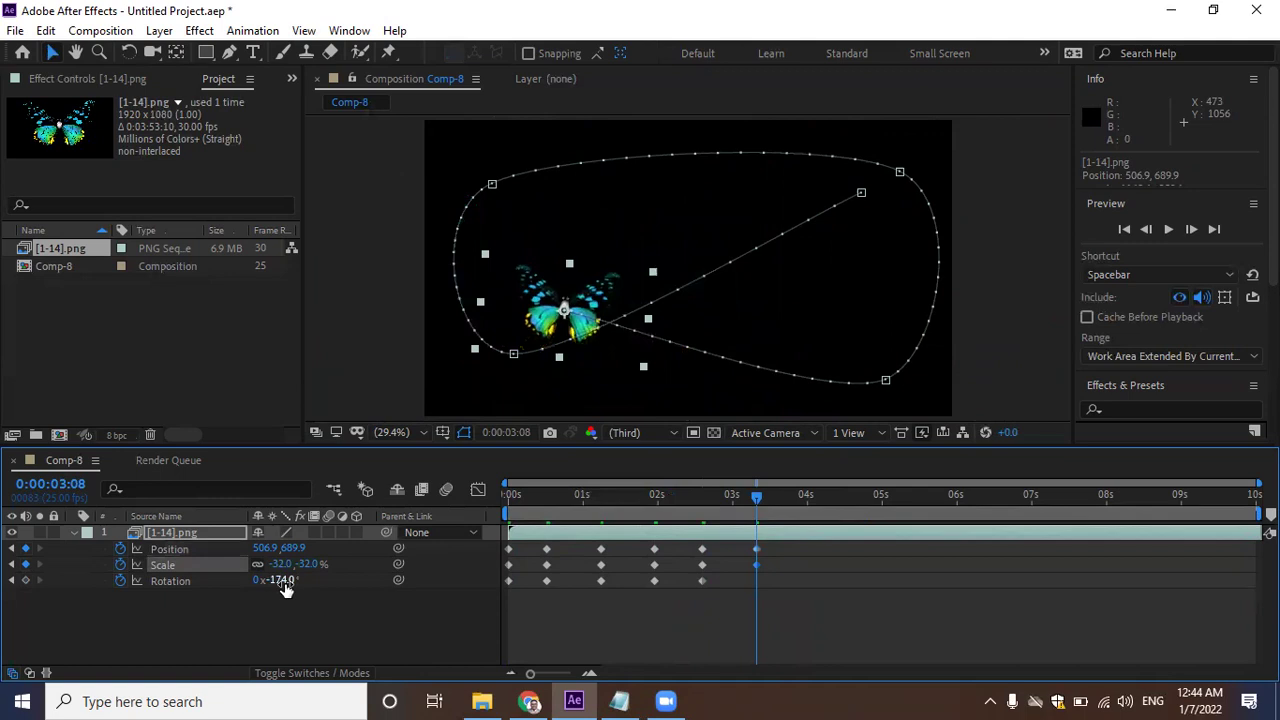
{"action": "left_click_drag", "start_coordinate": [285, 590], "coordinate": [267, 597]}
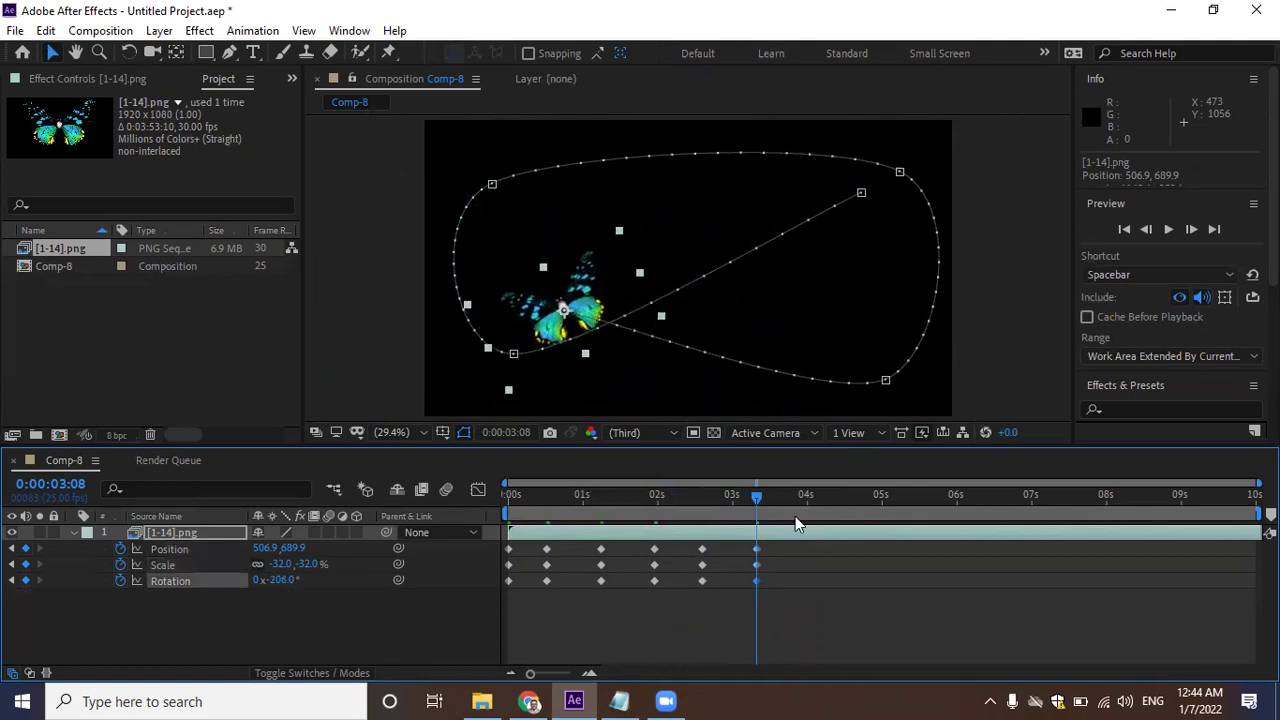
{"action": "left_click_drag", "start_coordinate": [760, 505], "coordinate": [811, 506]}
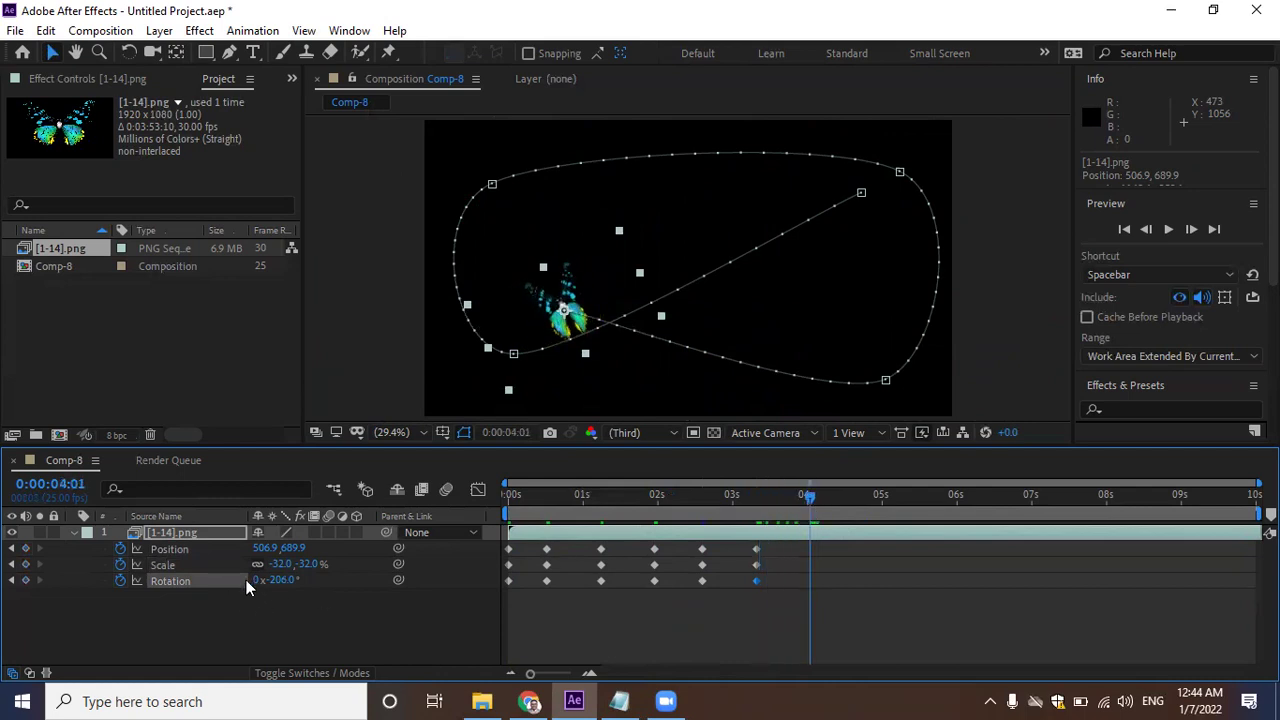
Key the butterfly smaller at the right at 4:01, then at the left at about one-third scale at 4:18.
{"action": "left_click_drag", "start_coordinate": [568, 300], "coordinate": [907, 236]}
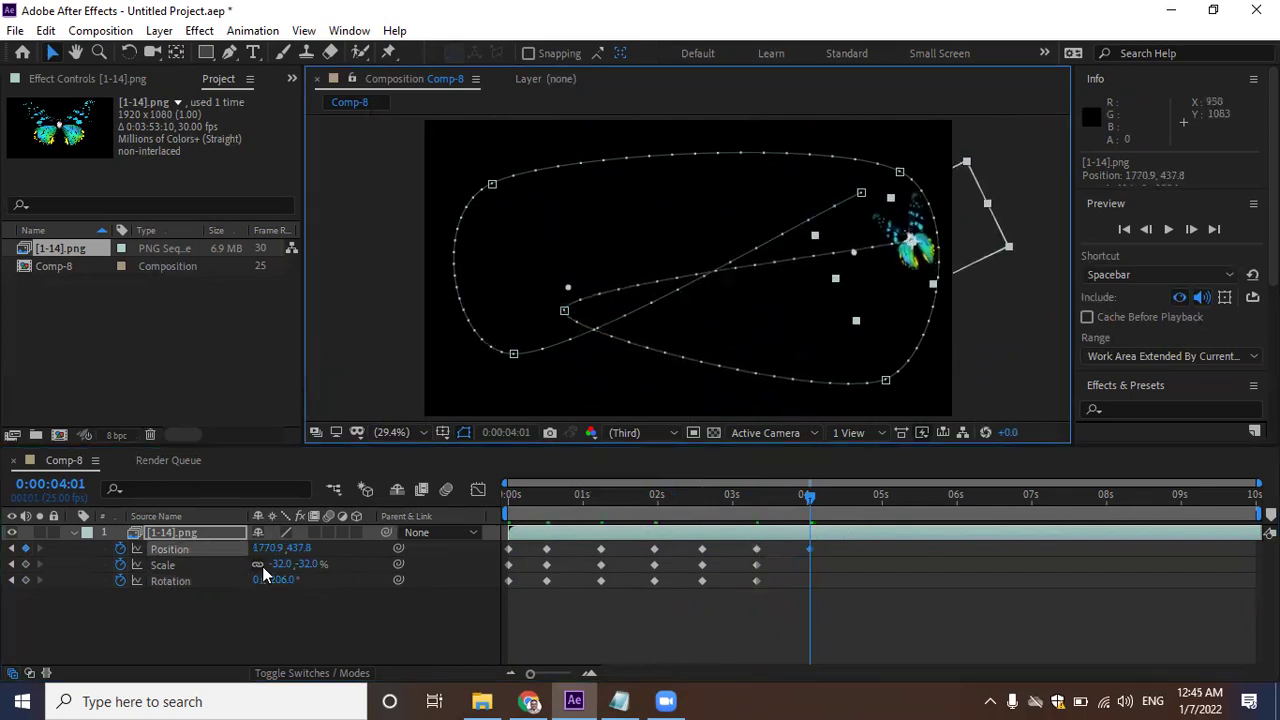
{"action": "mouse_move", "coordinate": [278, 567]}
{"action": "left_mouse_down"}
{"action": "mouse_move", "coordinate": [310, 564]}
{"action": "mouse_move", "coordinate": [255, 580]}
{"action": "mouse_move", "coordinate": [336, 587]}
{"action": "left_mouse_up"}
{"action": "left_click_drag", "start_coordinate": [808, 497], "coordinate": [860, 500]}
{"action": "left_click_drag", "start_coordinate": [895, 287], "coordinate": [492, 311]}
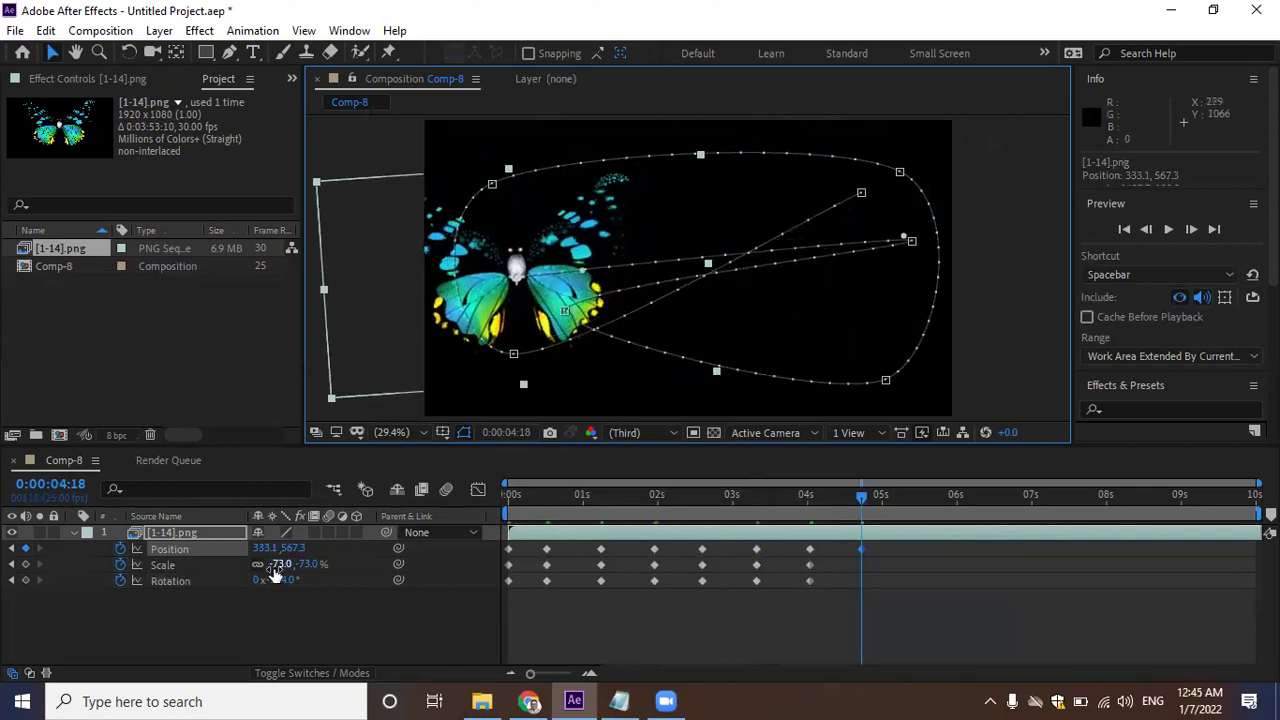
{"action": "mouse_move", "coordinate": [278, 566]}
{"action": "left_mouse_down"}
{"action": "mouse_move", "coordinate": [321, 579]}
{"action": "mouse_move", "coordinate": [316, 591]}
{"action": "left_mouse_up"}
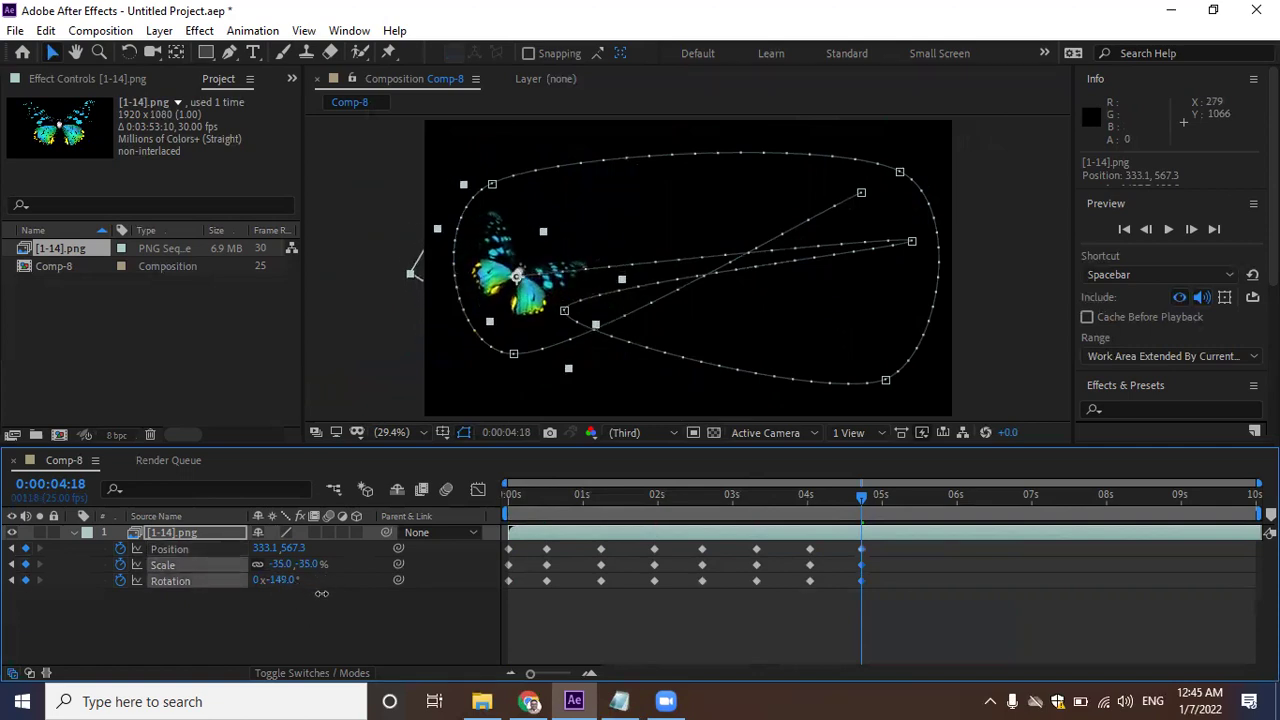
At 0:00:05:09, key the butterfly at 1201.9, 625.2 with 120% scale and 2° rotation.
{"action": "left_click_drag", "start_coordinate": [870, 494], "coordinate": [908, 498]}
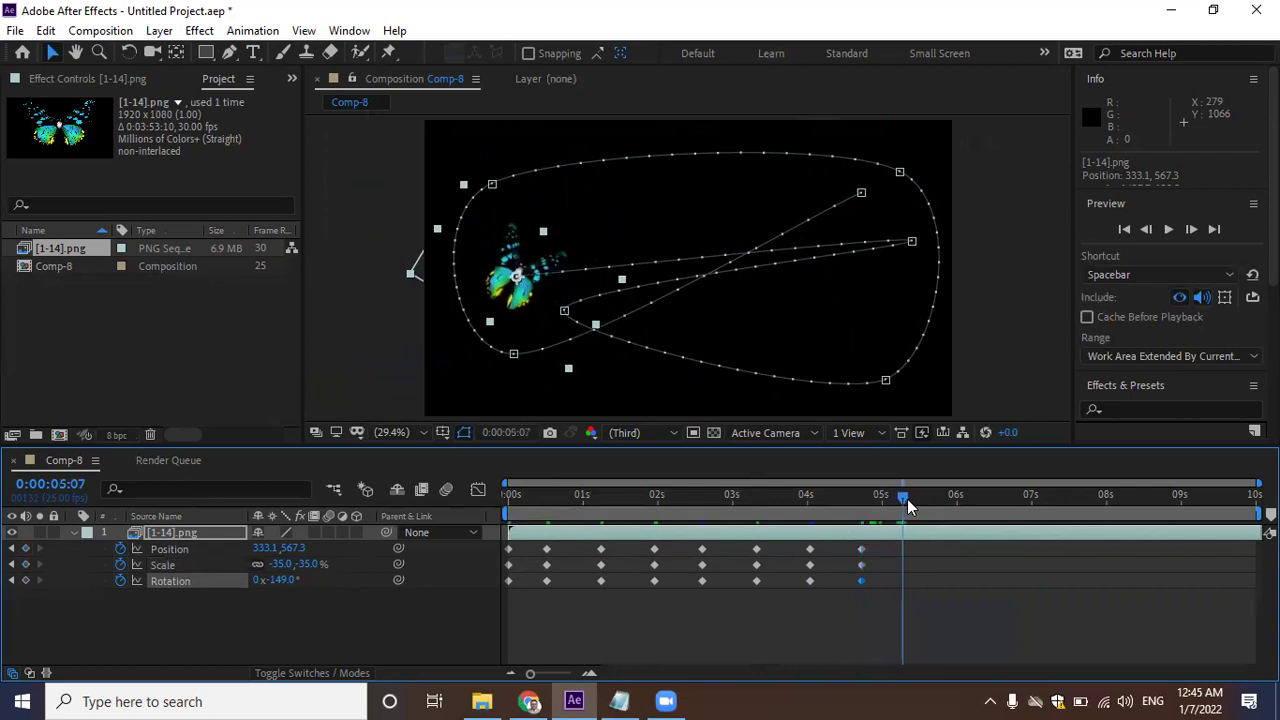
{"action": "left_click_drag", "start_coordinate": [538, 251], "coordinate": [784, 270]}
{"action": "mouse_move", "coordinate": [283, 564]}
{"action": "left_mouse_down"}
{"action": "mouse_move", "coordinate": [430, 575]}
{"action": "mouse_move", "coordinate": [319, 572]}
{"action": "mouse_move", "coordinate": [356, 608]}
{"action": "left_mouse_up"}
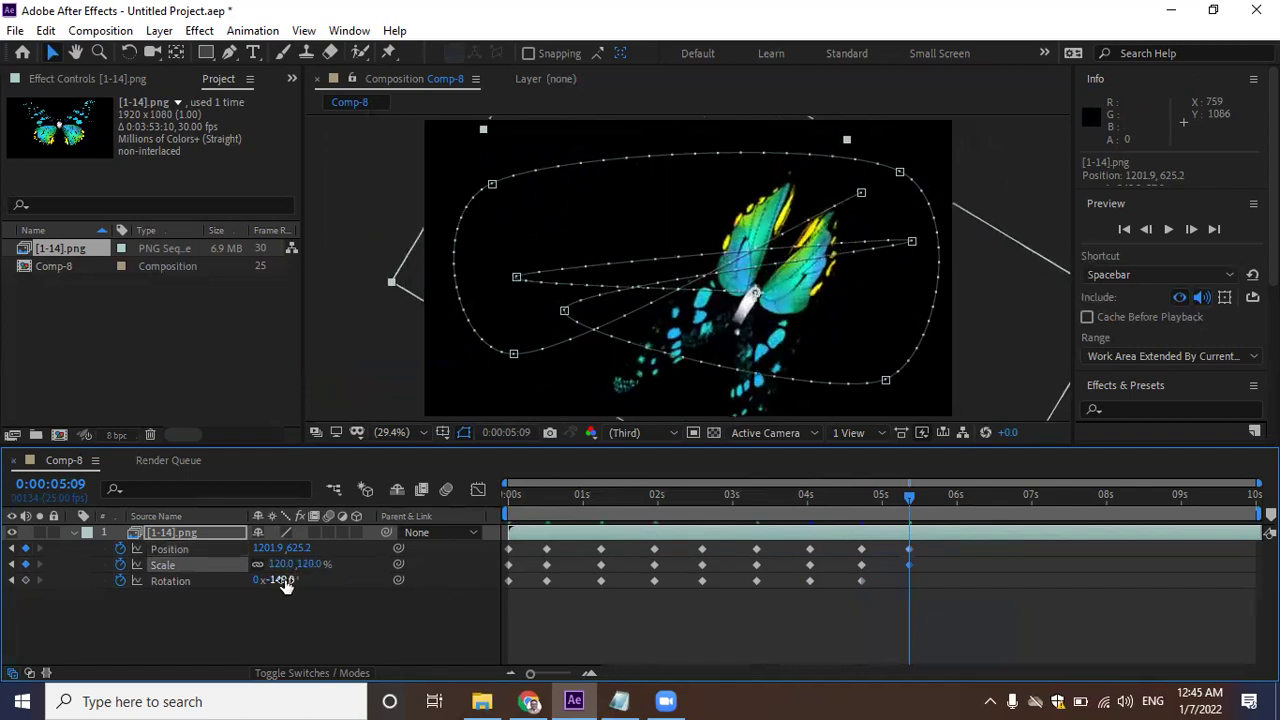
{"action": "left_click_drag", "start_coordinate": [285, 585], "coordinate": [462, 616]}
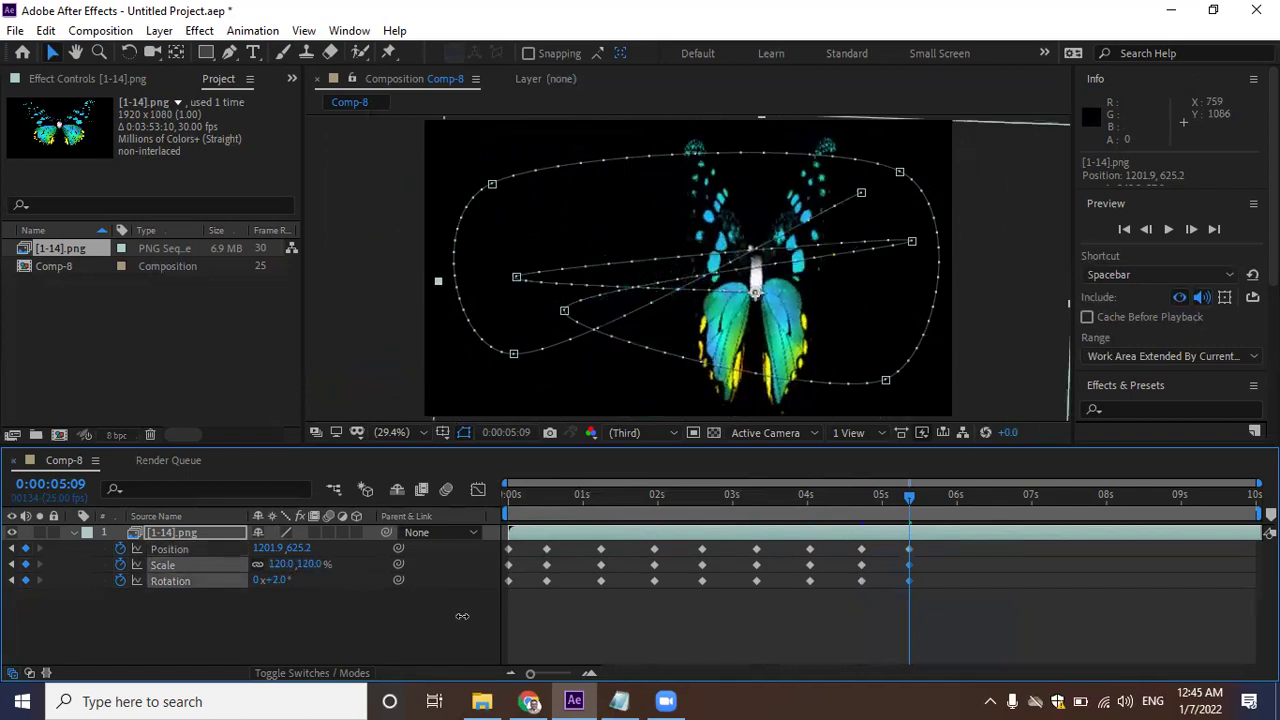
{"action": "left_click_drag", "start_coordinate": [885, 499], "coordinate": [918, 527]}
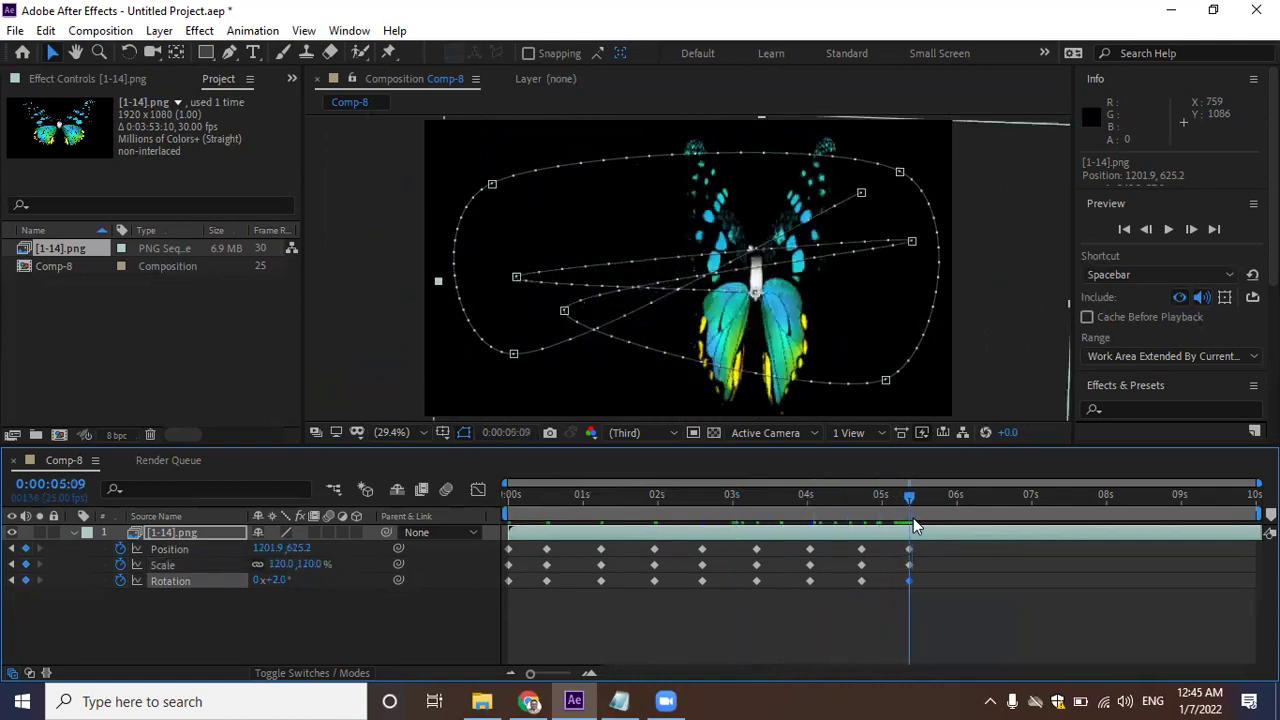
End the work area at 0:00:05:09, preview the 135-frame flight, and select all keyframes.
{"action": "key", "text": "n"}
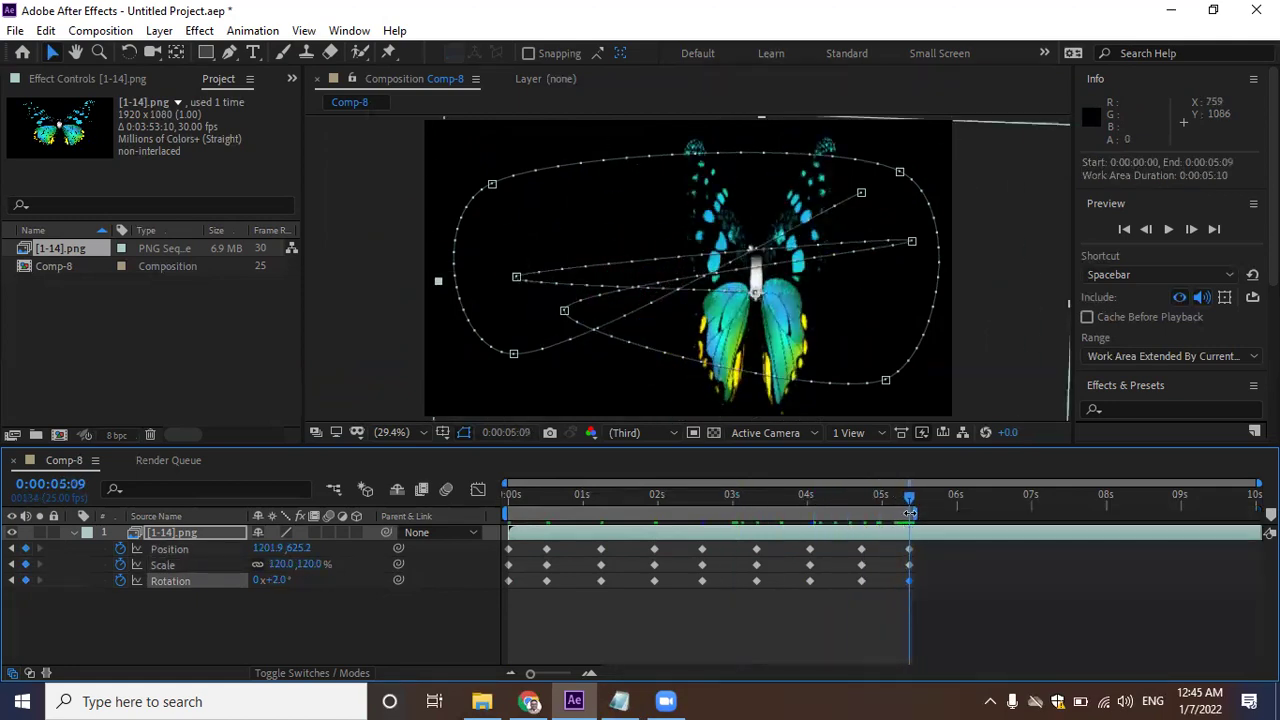
{"action": "key", "text": "space"}
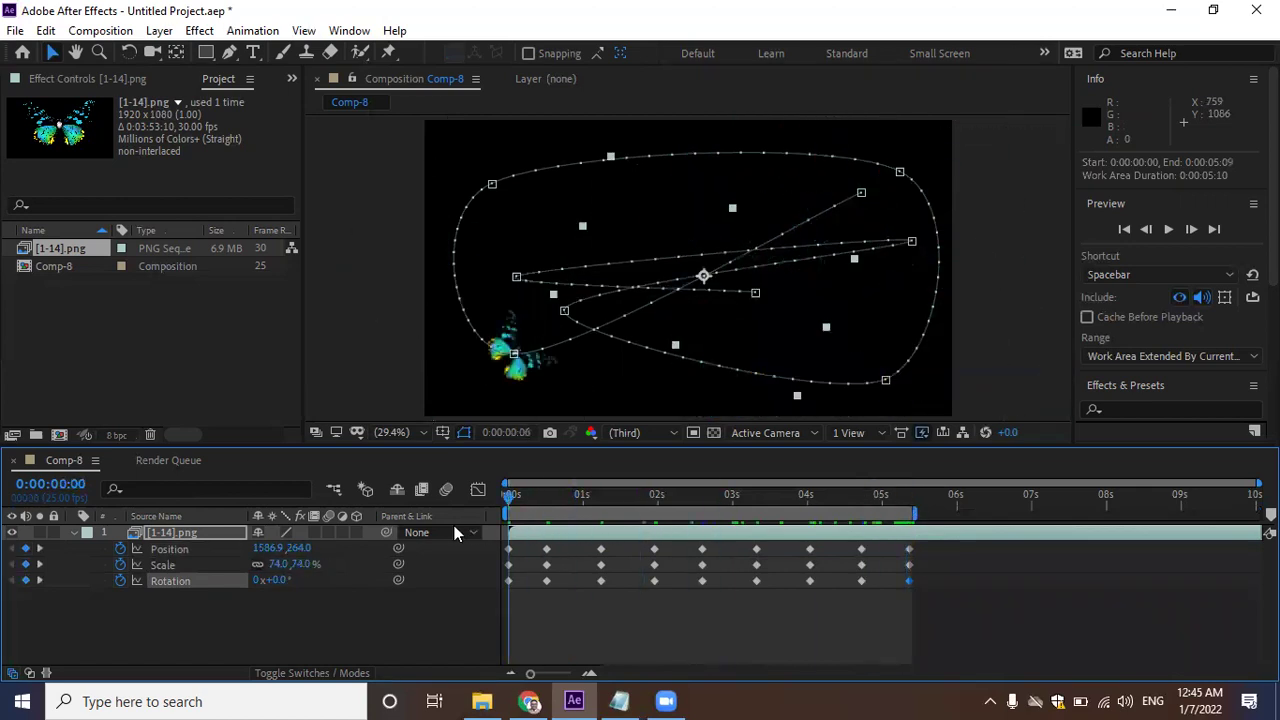
{"action": "mouse_move", "coordinate": [572, 700]}
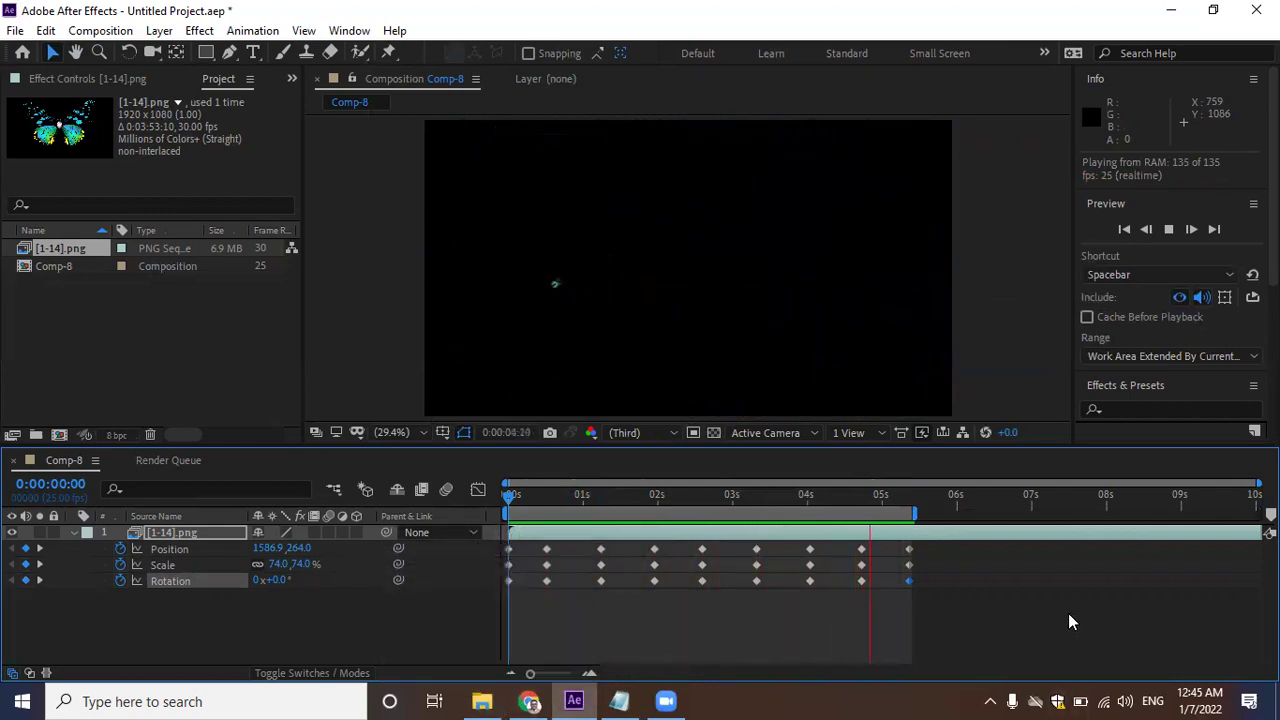
{"action": "key", "text": "space"}
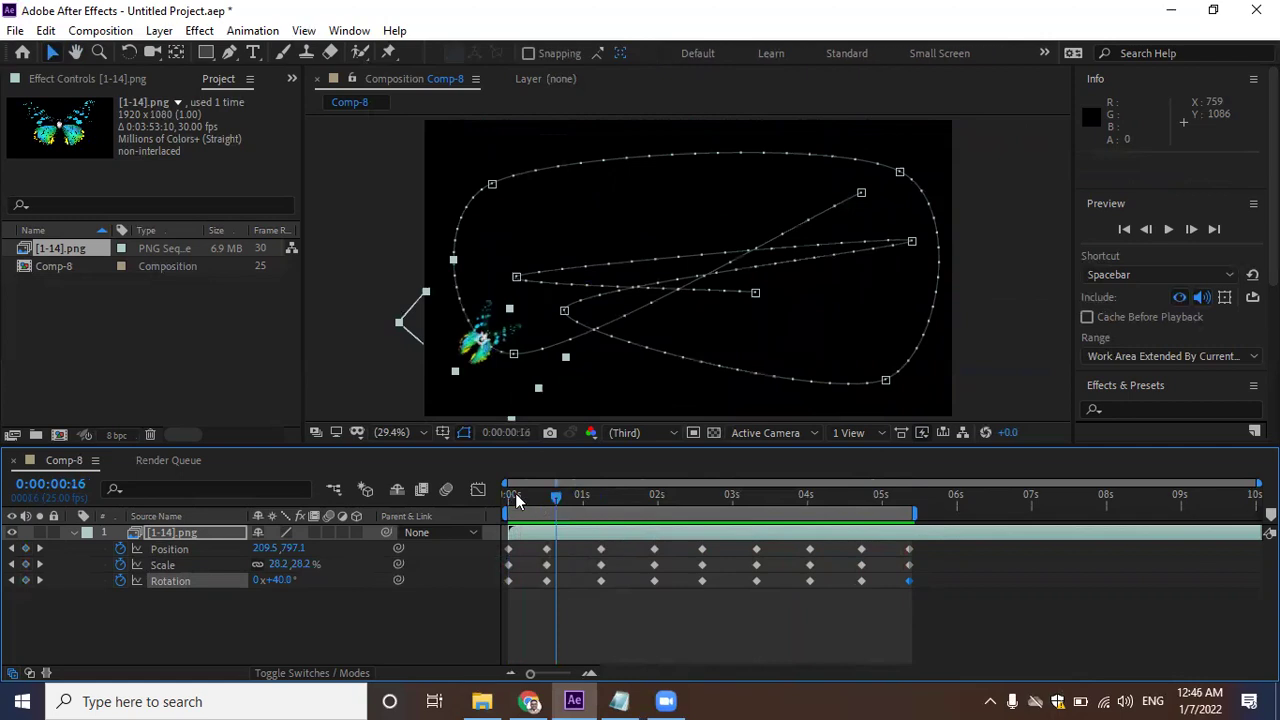
{"action": "left_click_drag", "start_coordinate": [556, 499], "coordinate": [497, 510]}
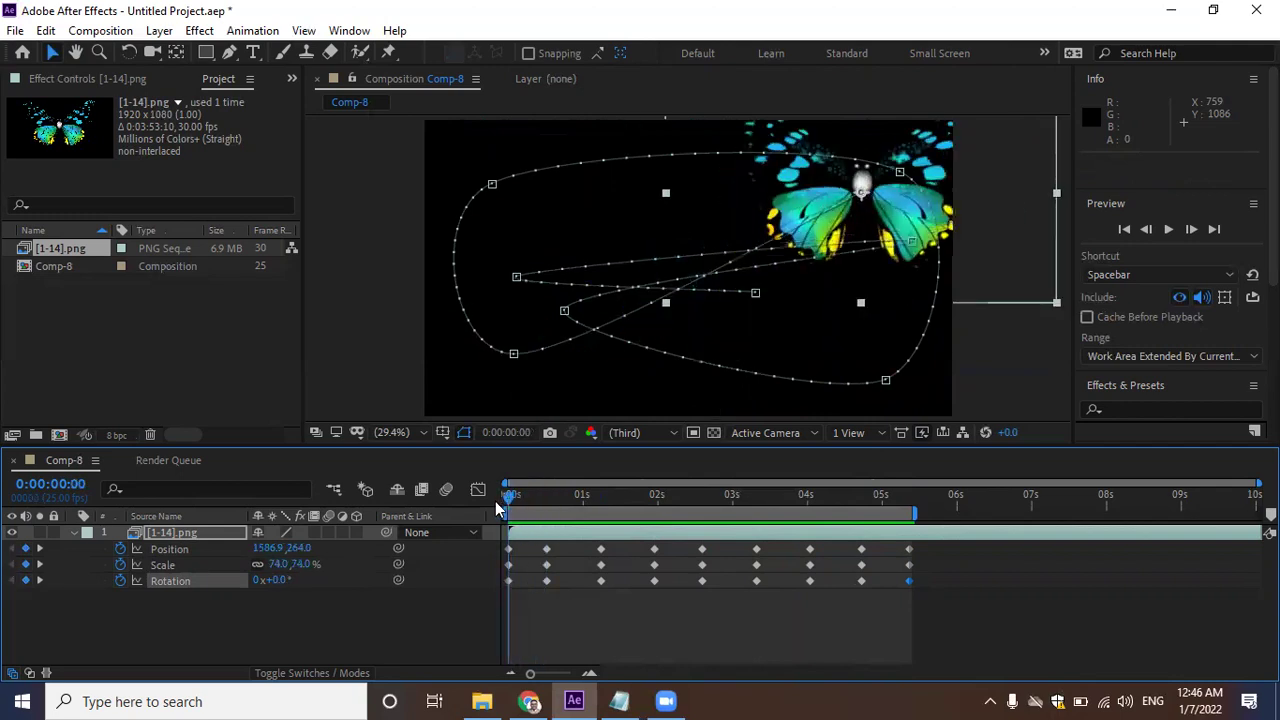
{"action": "left_click_drag", "start_coordinate": [950, 605], "coordinate": [497, 546]}
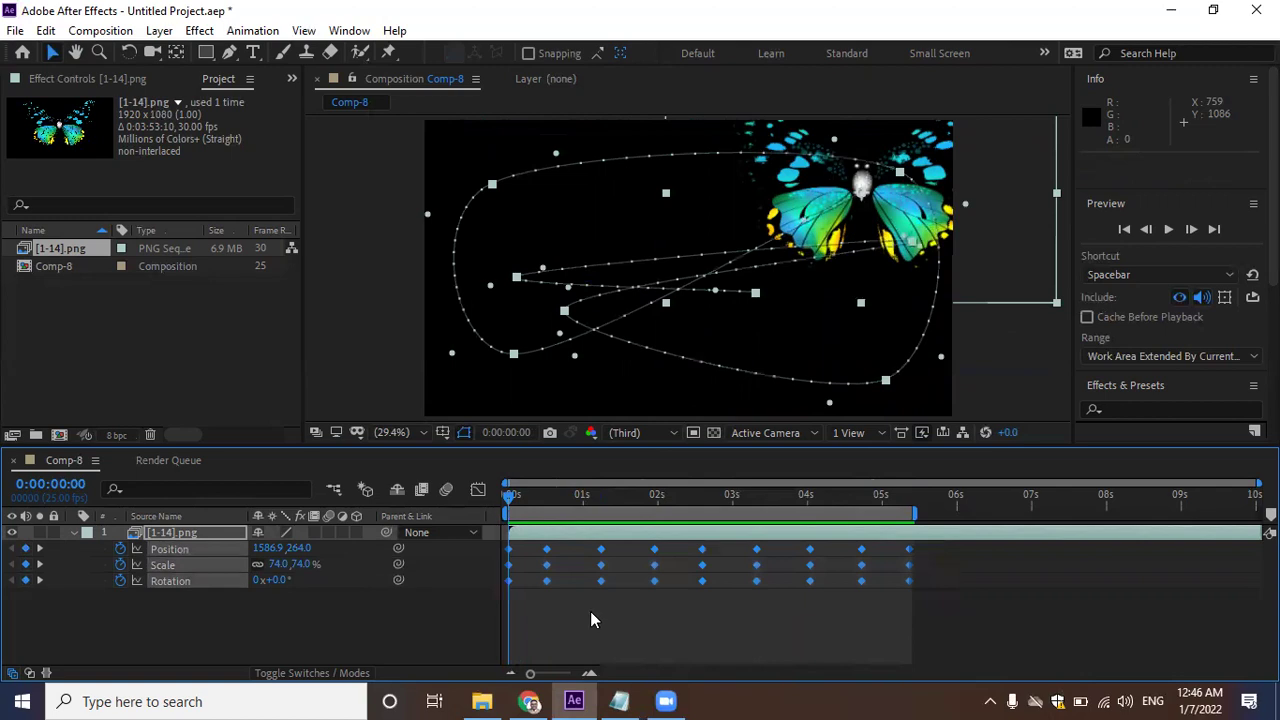
{"action": "right_click", "coordinate": [701, 556]}
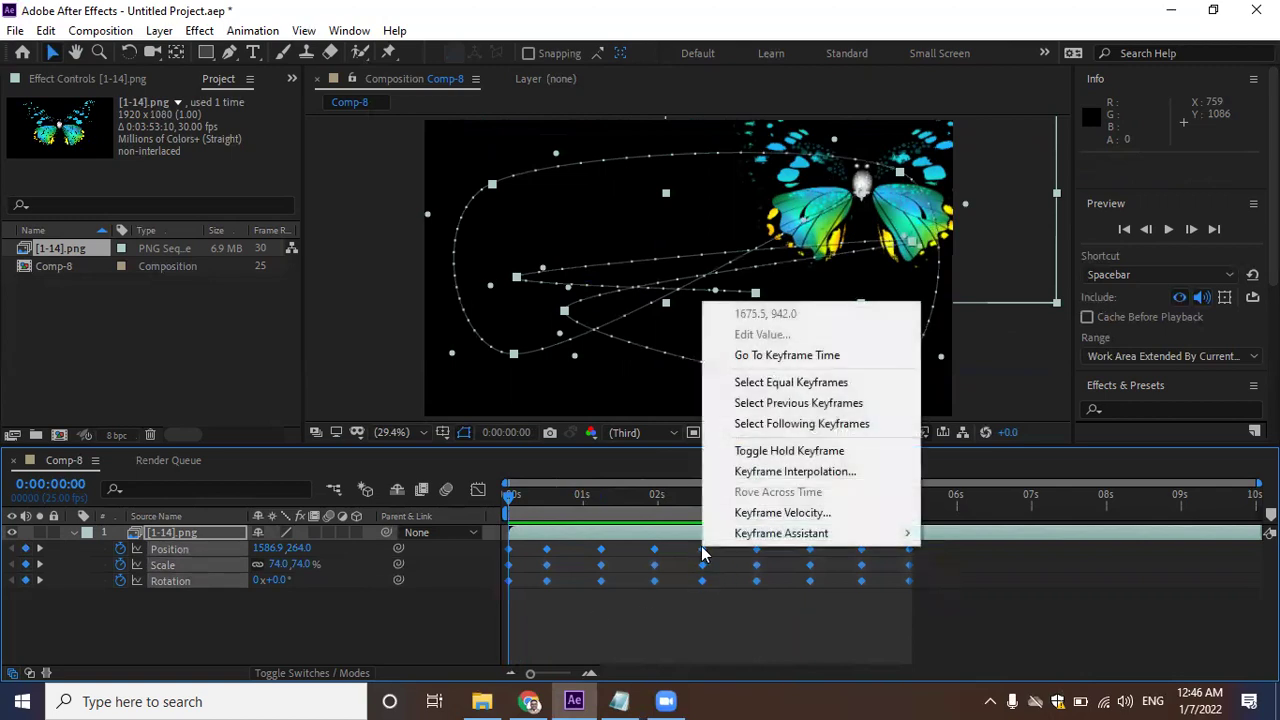
{"action": "left_click", "coordinate": [700, 604]}
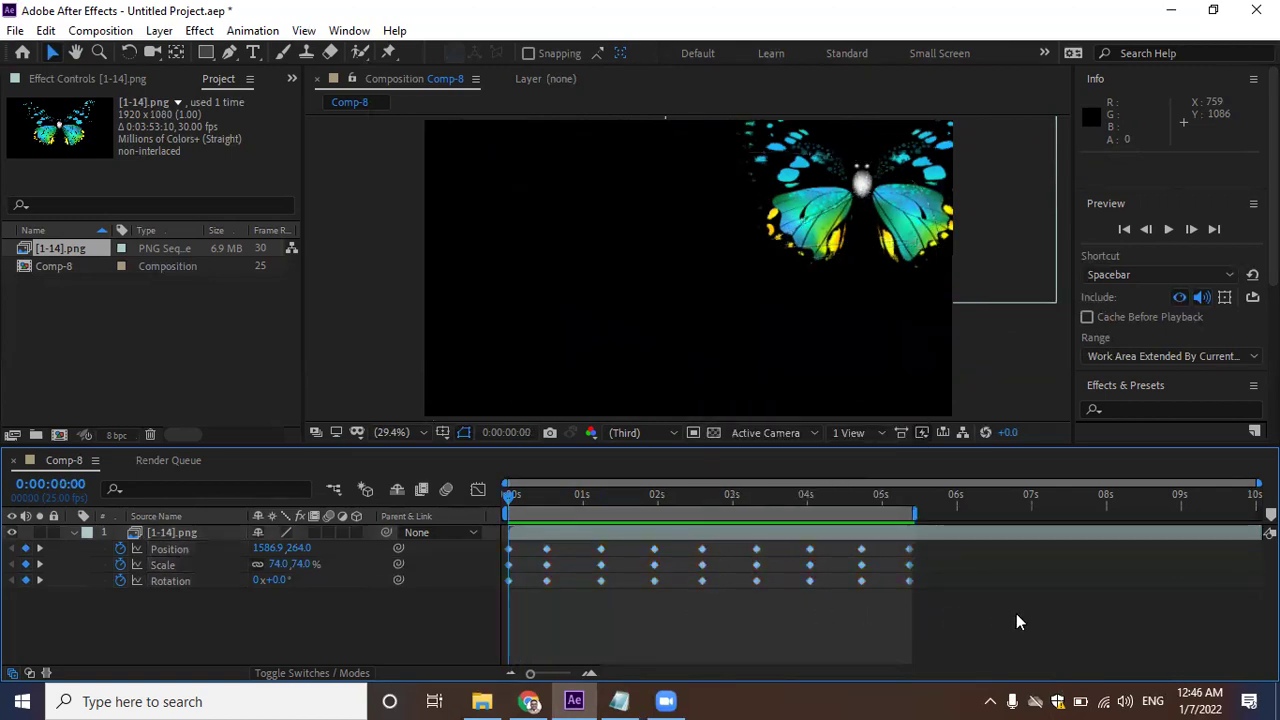
{"action": "left_click_drag", "start_coordinate": [986, 628], "coordinate": [497, 538]}
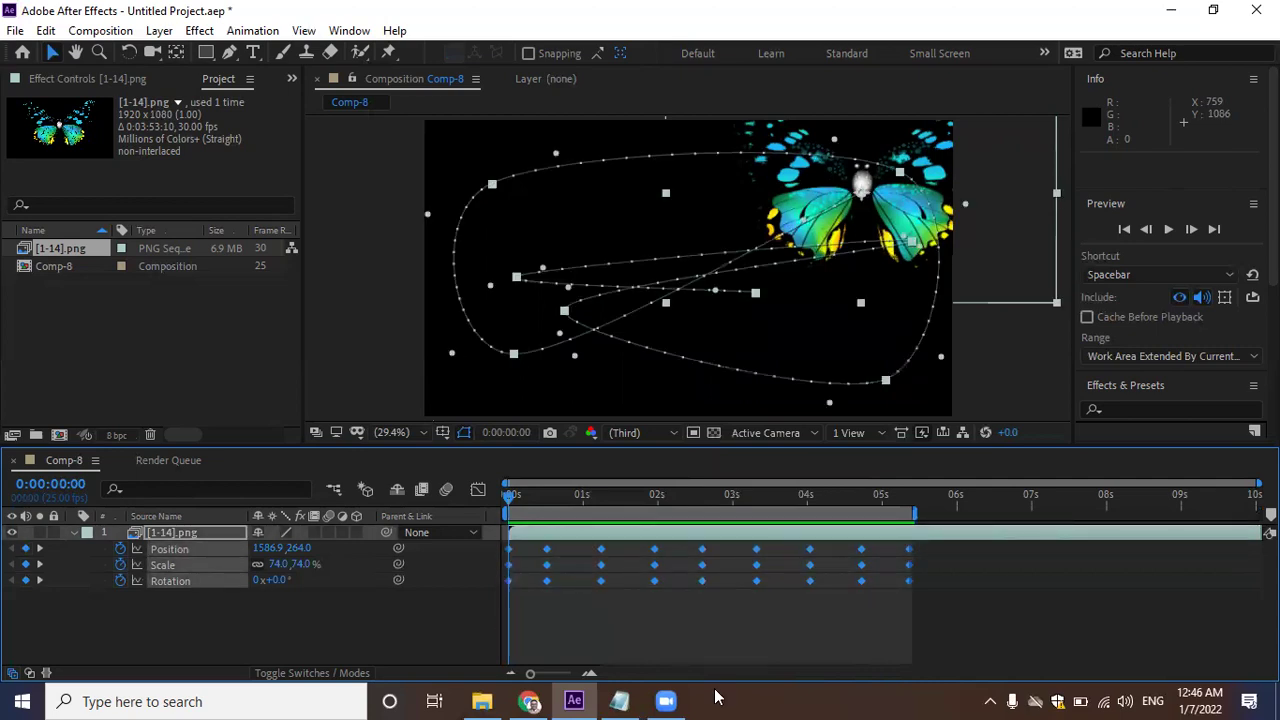
{"action": "key", "text": "ctrl+alt+h"}
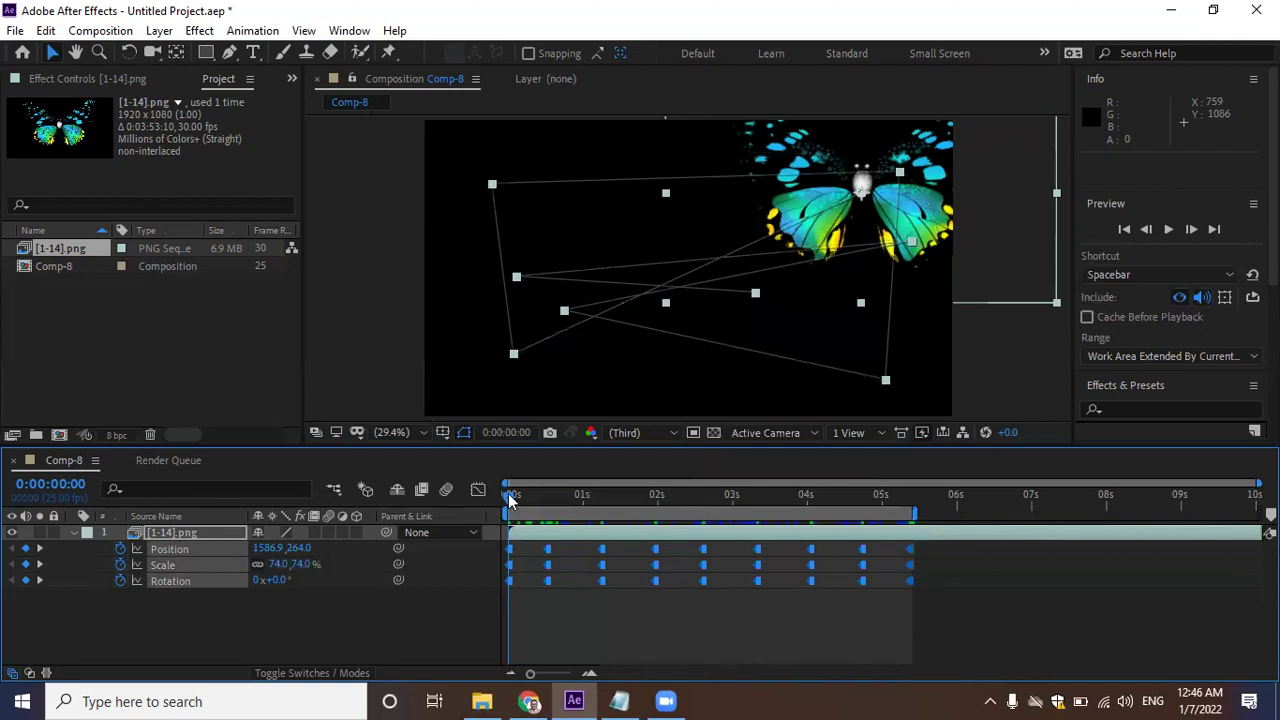
{"action": "left_click_drag", "start_coordinate": [581, 504], "coordinate": [450, 506]}
{"action": "key", "text": "space"}
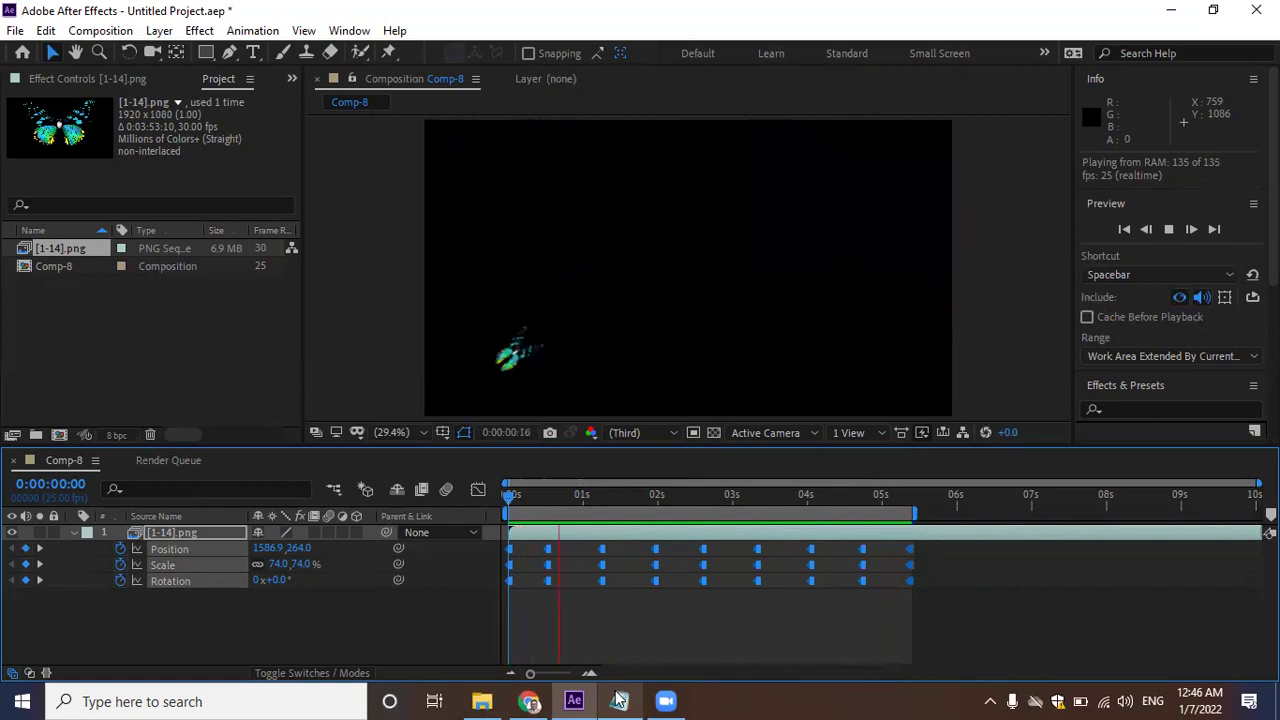
{"action": "key", "text": "space"}
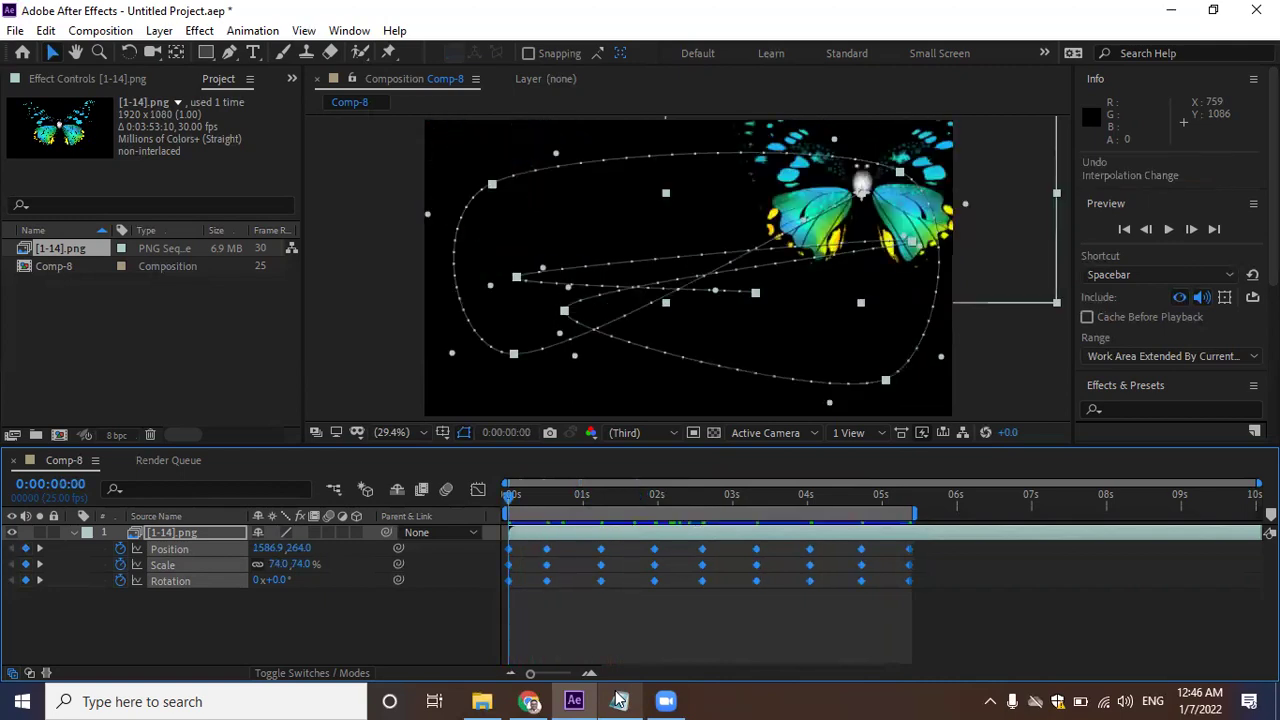
Convert all Position, Scale and Rotation keyframes to hold keyframes with Ctrl+Alt+H.
{"action": "mouse_move", "coordinate": [619, 700]}
{"action": "left_click_drag", "start_coordinate": [1008, 624], "coordinate": [502, 541]}
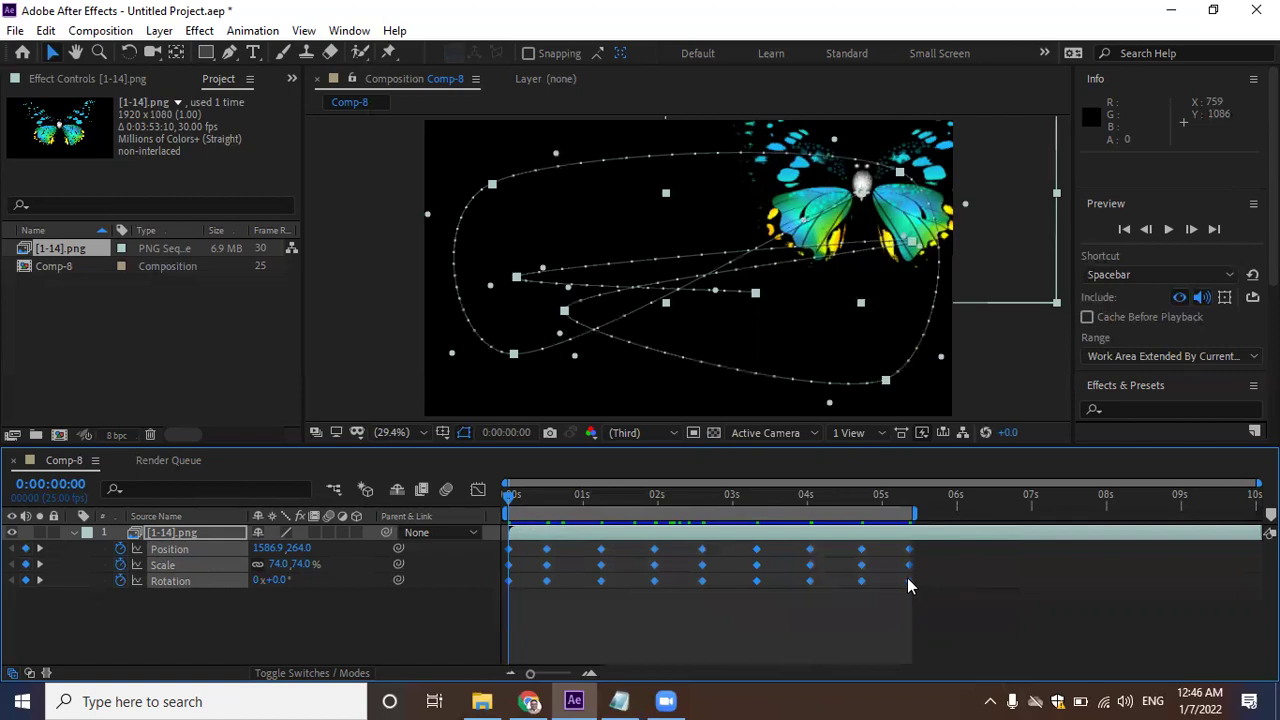
{"action": "mouse_move", "coordinate": [909, 584]}
{"action": "key", "text": "ctrl+alt+h"}
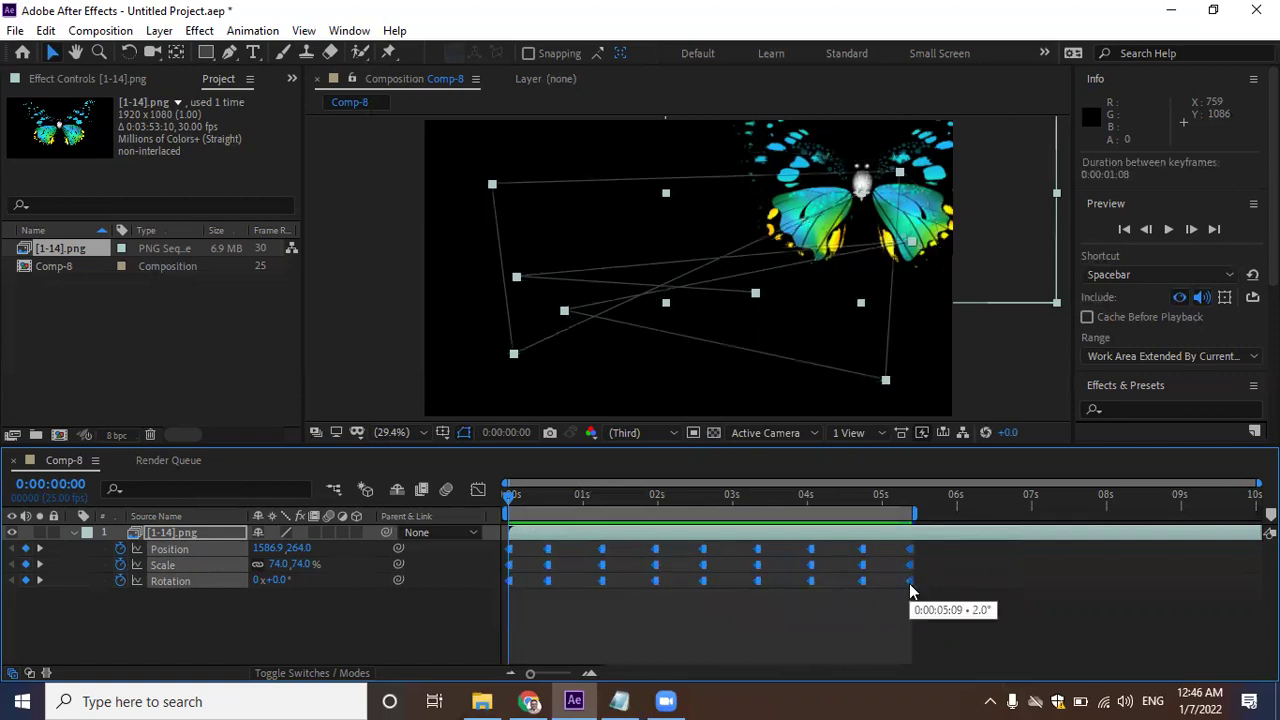
Preview the jumpy hold-keyframe animation from frame 8, then deselect the butterfly layer.
{"action": "mouse_move", "coordinate": [510, 497]}
{"action": "left_mouse_down"}
{"action": "mouse_move", "coordinate": [533, 504]}
{"action": "mouse_move", "coordinate": [491, 503]}
{"action": "left_mouse_up"}
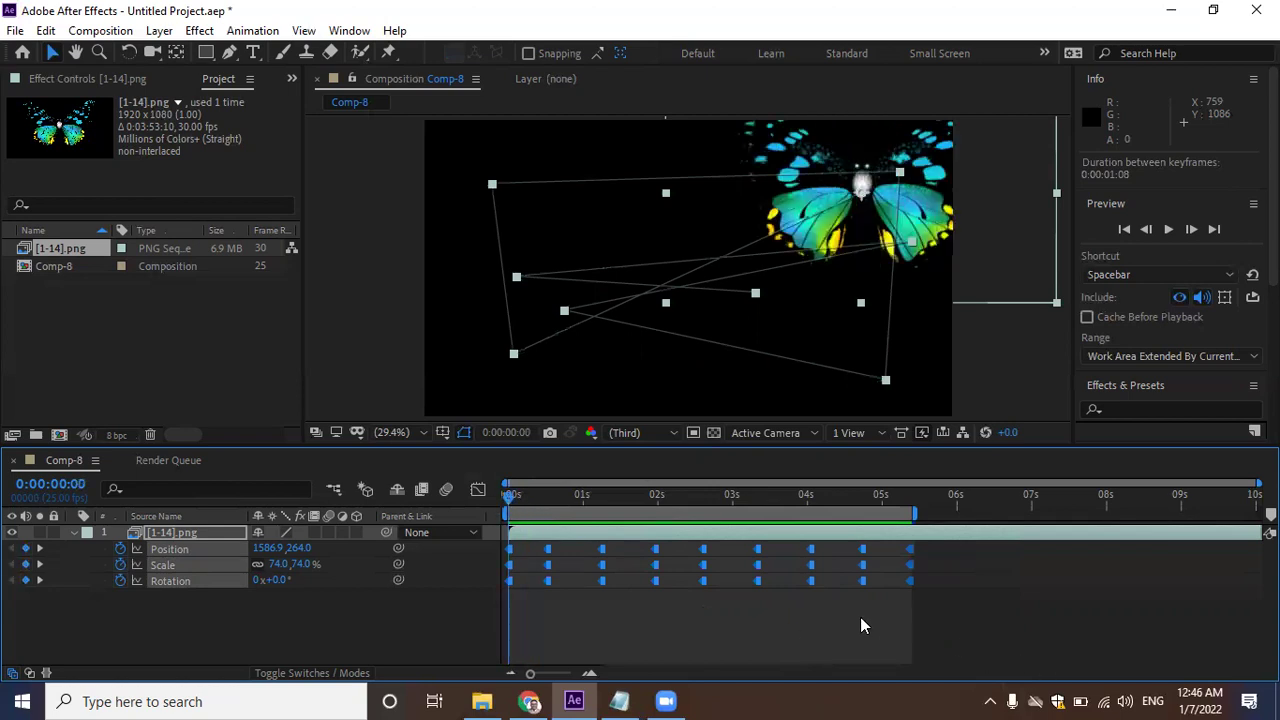
{"action": "key", "text": "space"}
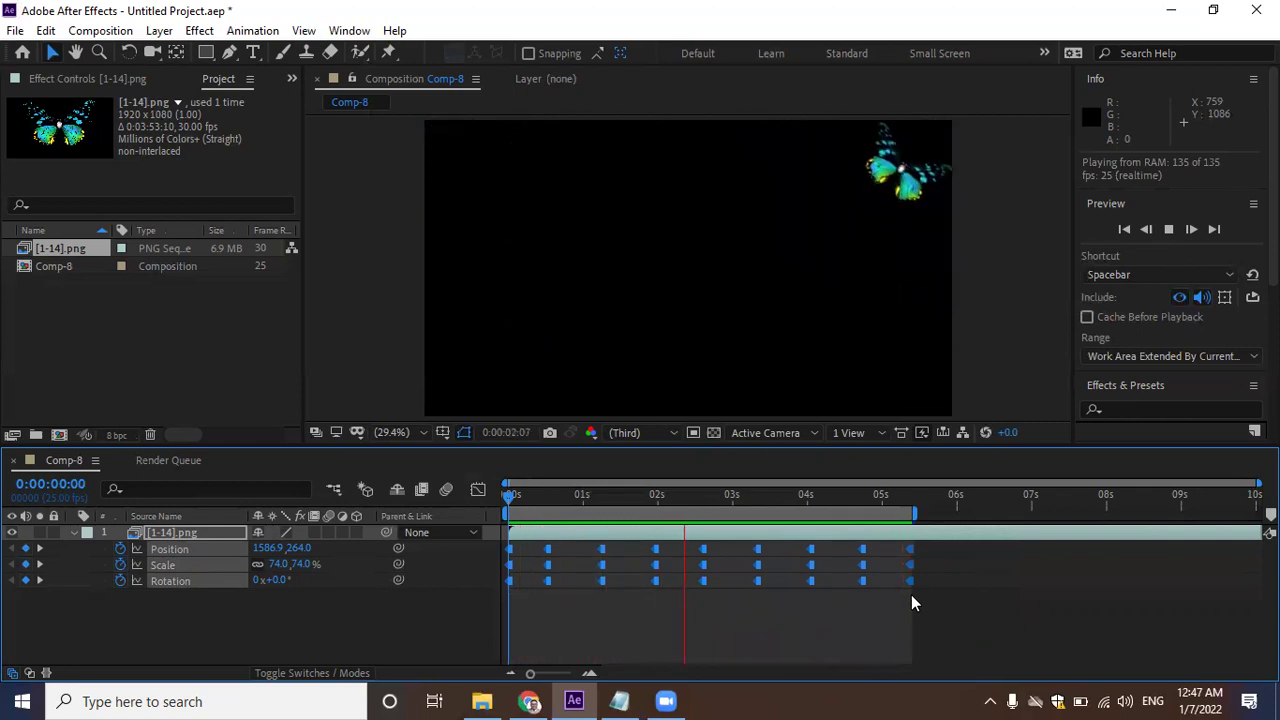
{"action": "key", "text": "space"}
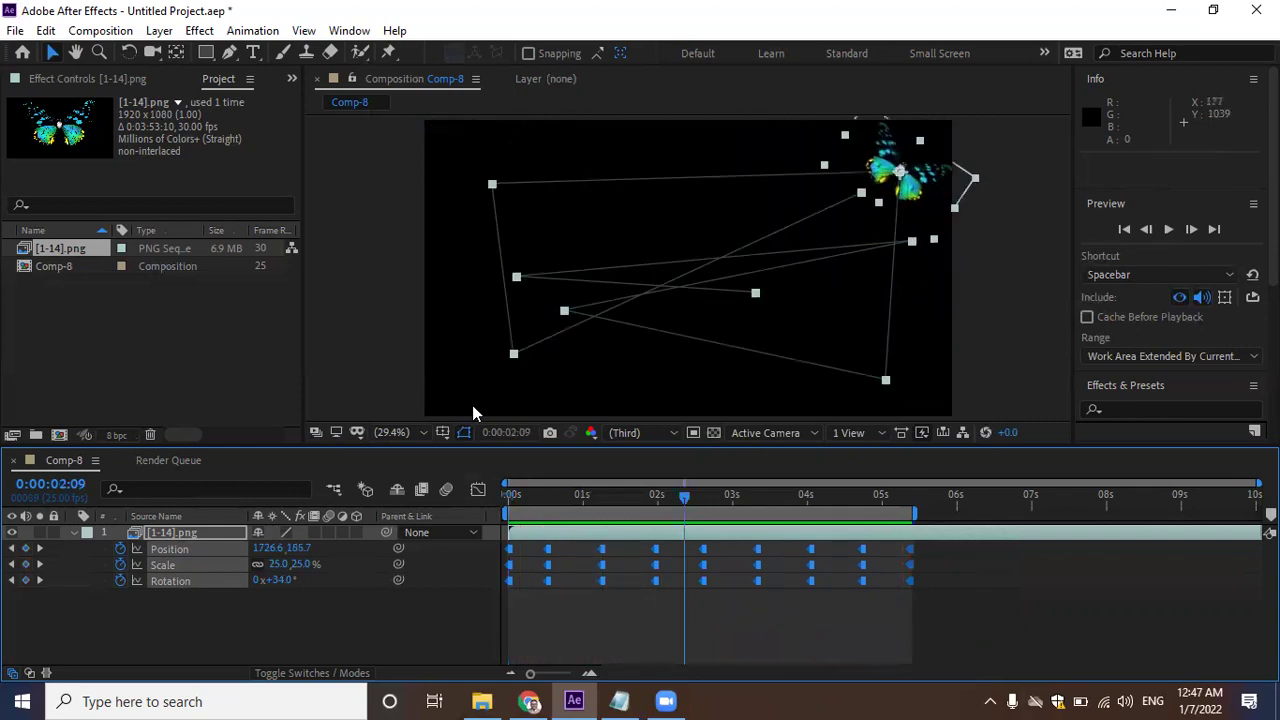
{"action": "left_click", "coordinate": [472, 412]}
Change the composition background color to Medium Green (#8AFF8D) in Composition Settings.
{"action": "key", "text": "ctrl+k"}
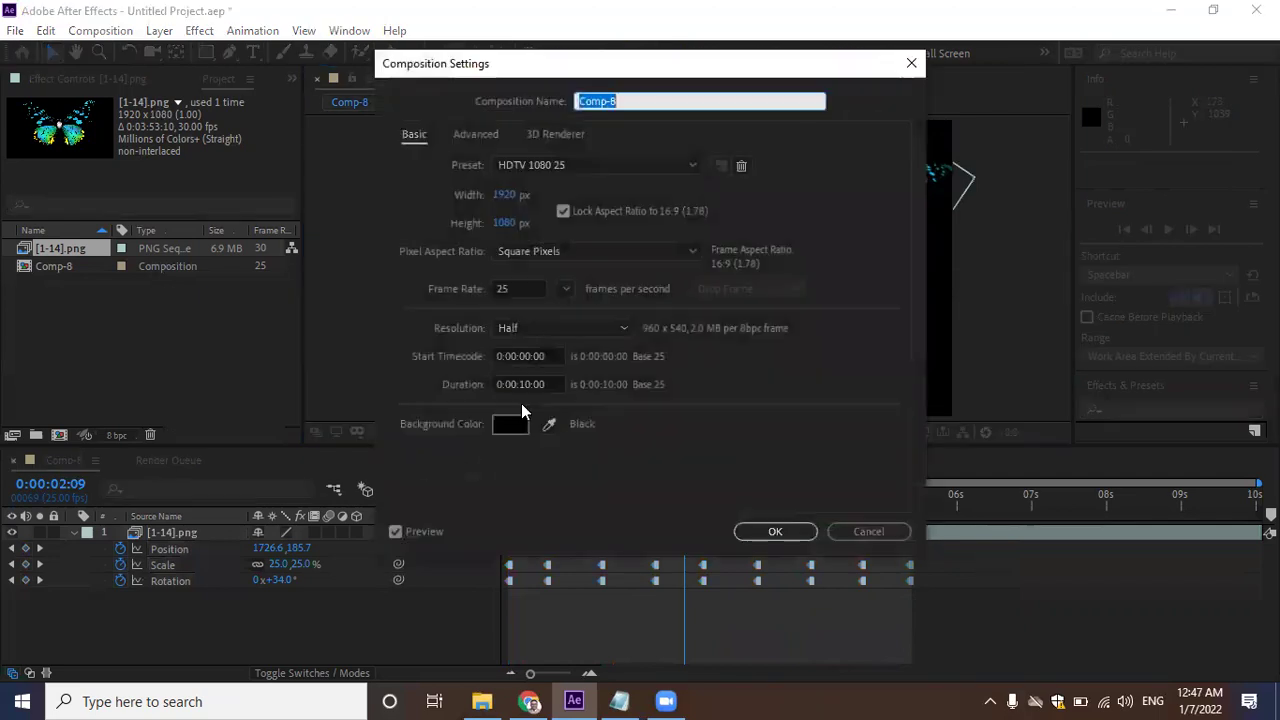
{"action": "left_click", "coordinate": [511, 426]}
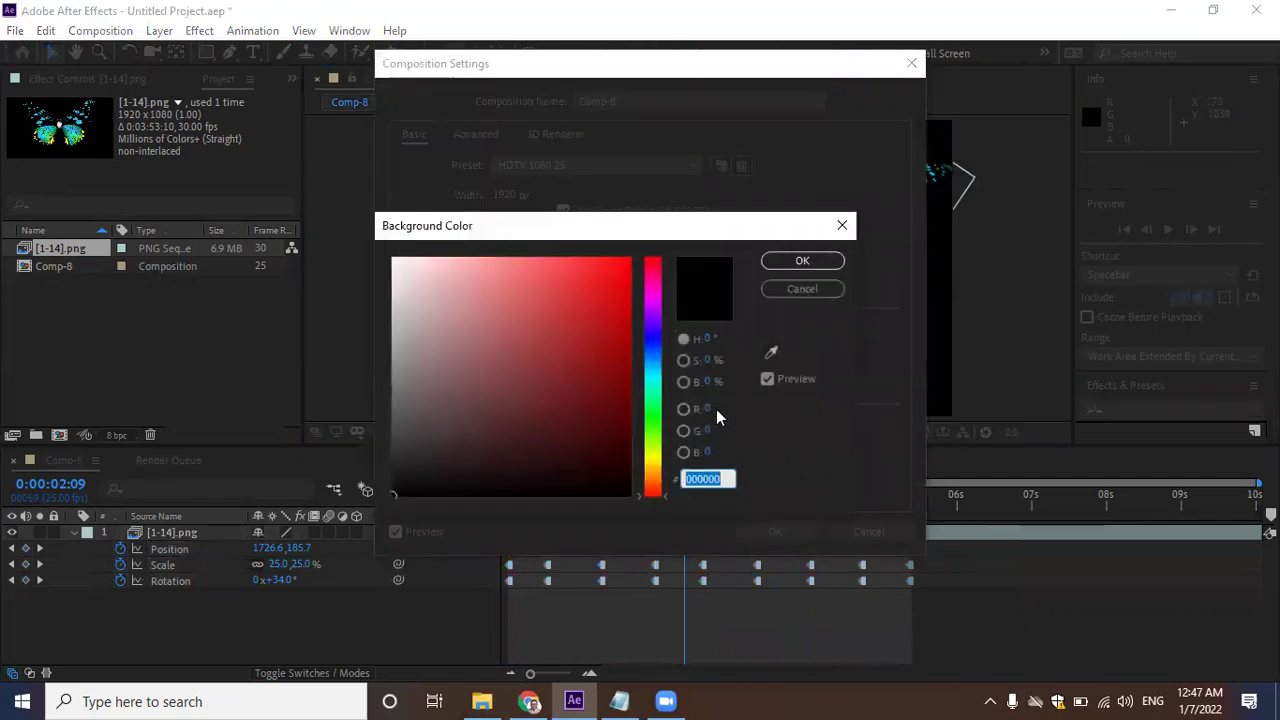
{"action": "left_click", "coordinate": [652, 414]}
{"action": "left_click_drag", "start_coordinate": [509, 258], "coordinate": [501, 258]}
{"action": "left_click", "coordinate": [803, 262]}
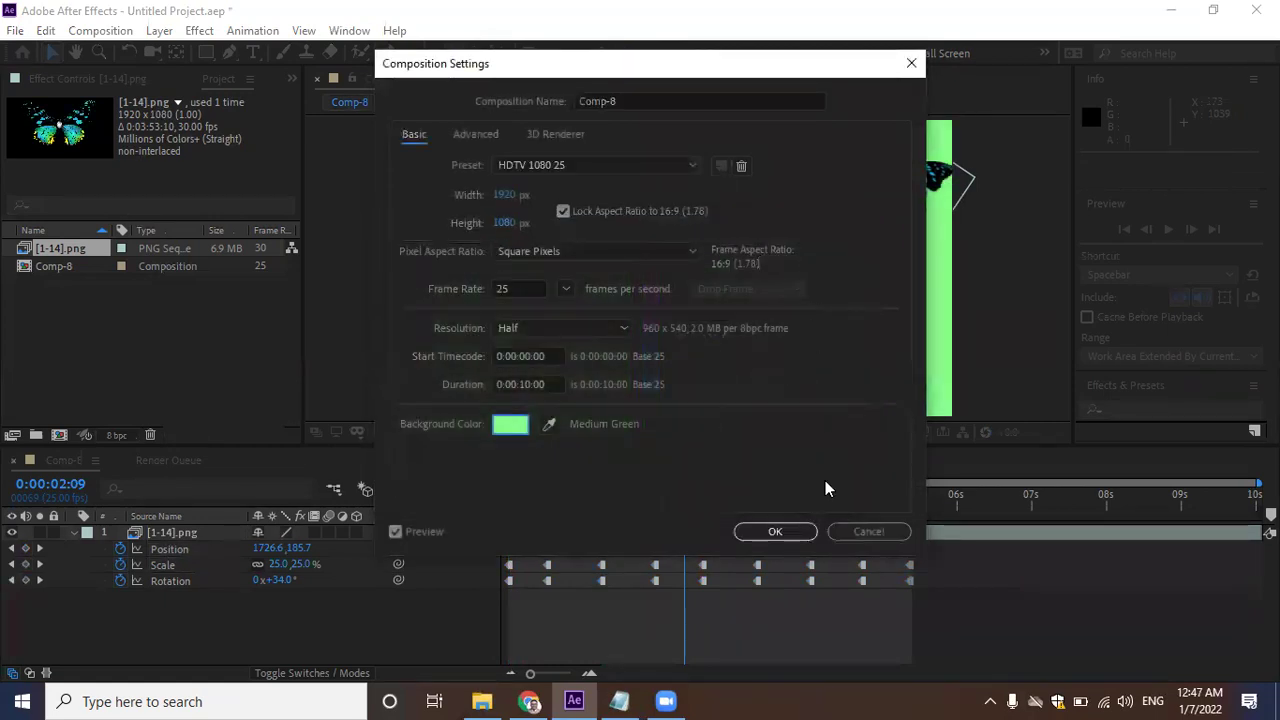
{"action": "left_click", "coordinate": [775, 531]}
Preview the hold-keyframe butterfly animation from about one second against the green background.
{"action": "left_click_drag", "start_coordinate": [688, 495], "coordinate": [580, 495]}
{"action": "key", "text": "space"}
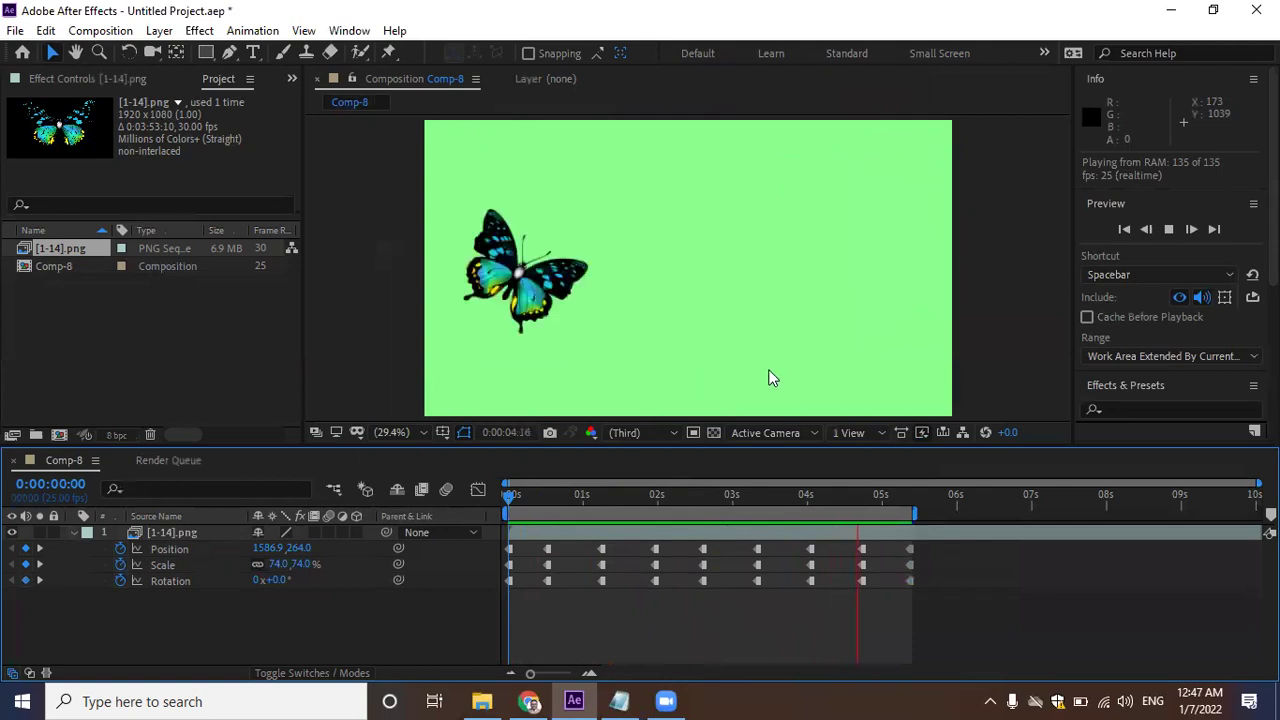
{"action": "key", "text": "space"}
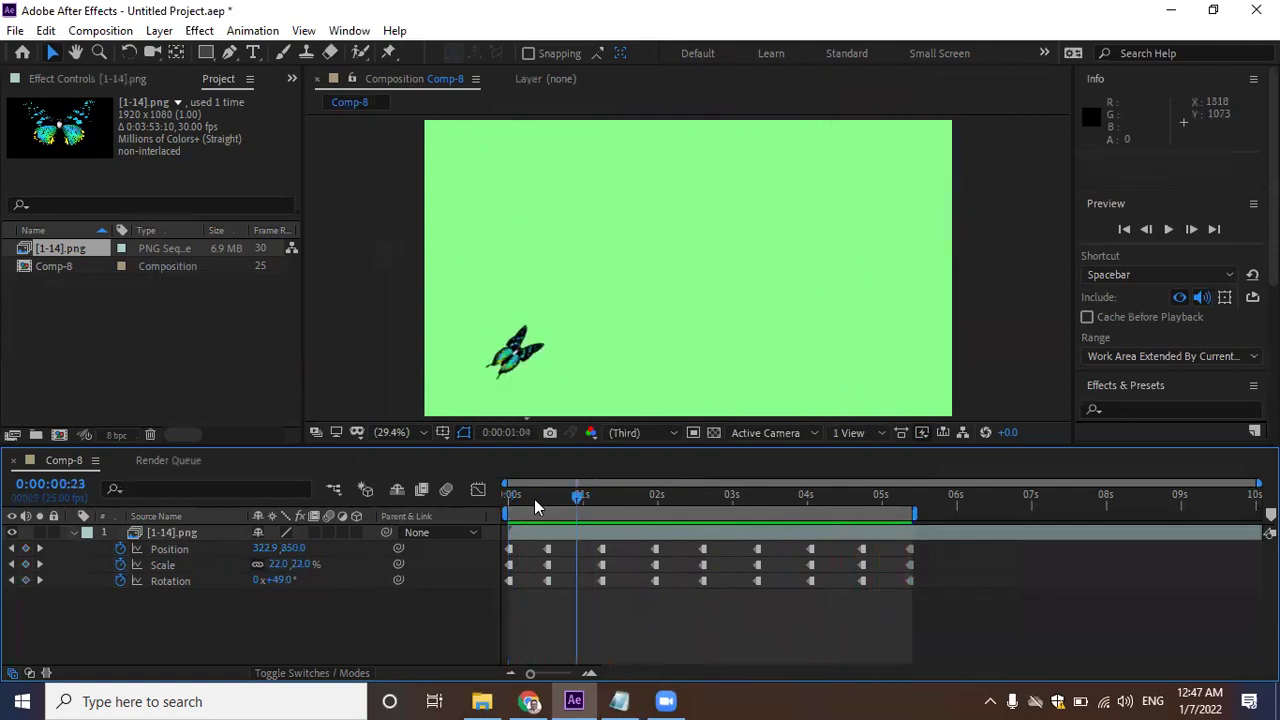
Add a comp-size 1920×1080 pale yellow (FFFABD) solid, Medium Yellow Solid 1, above the butterfly.
{"action": "left_click_drag", "start_coordinate": [535, 507], "coordinate": [493, 505]}
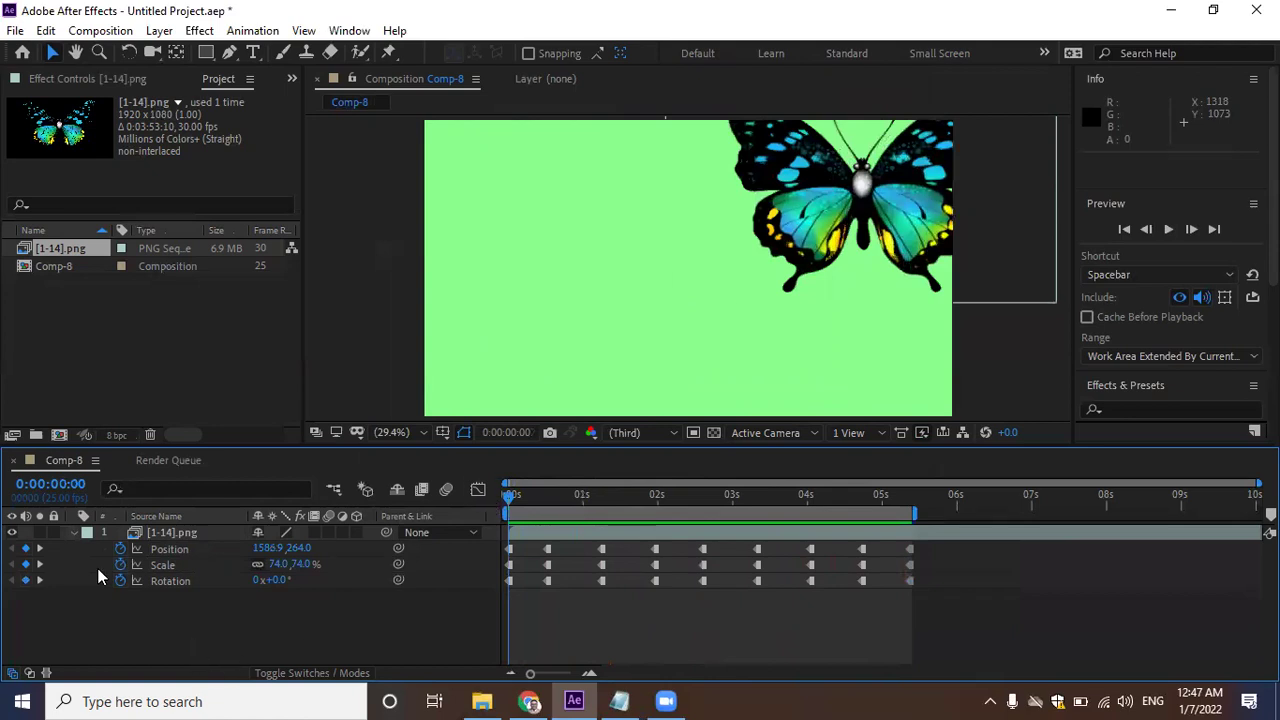
{"action": "left_click", "coordinate": [75, 532]}
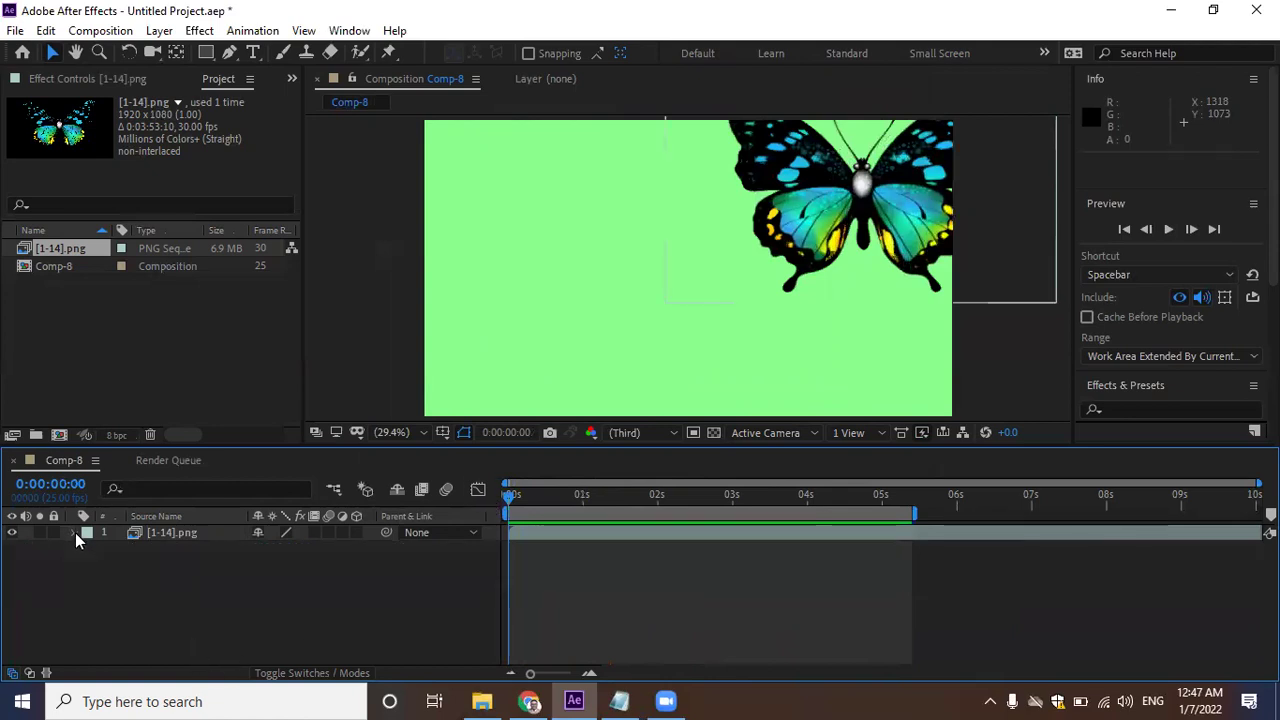
{"action": "right_click", "coordinate": [150, 590]}
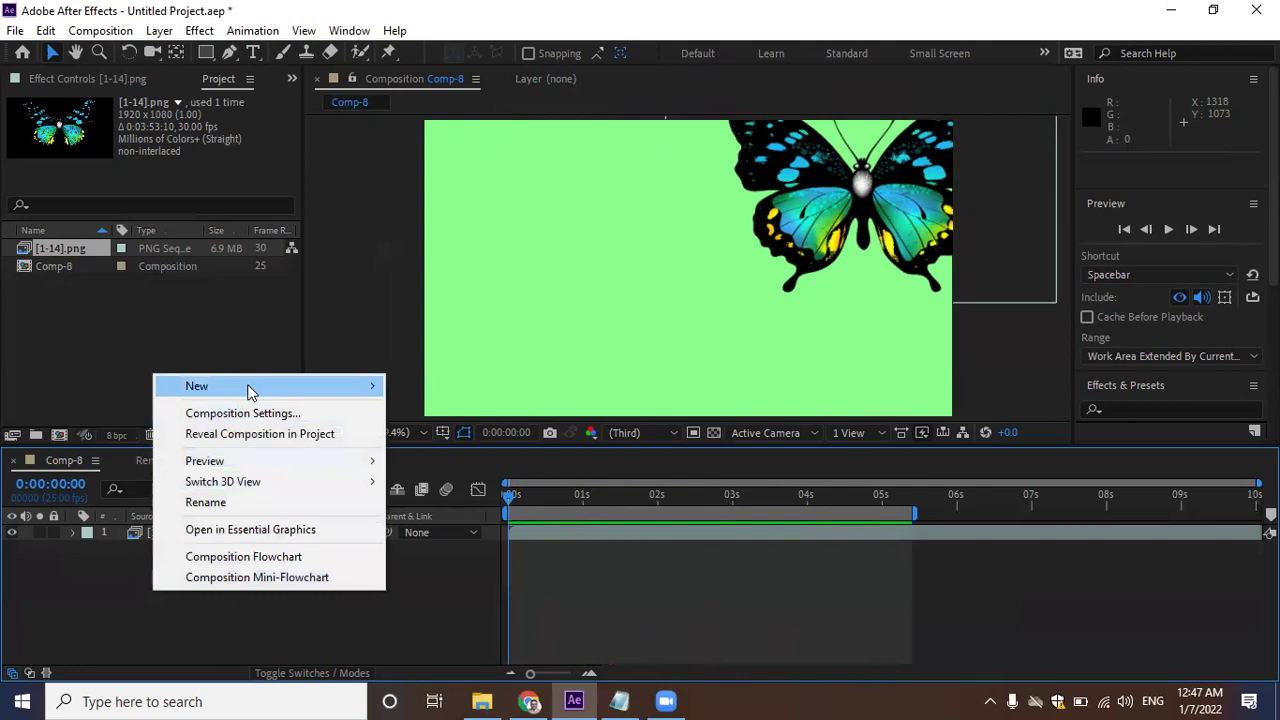
{"action": "mouse_move", "coordinate": [344, 386]}
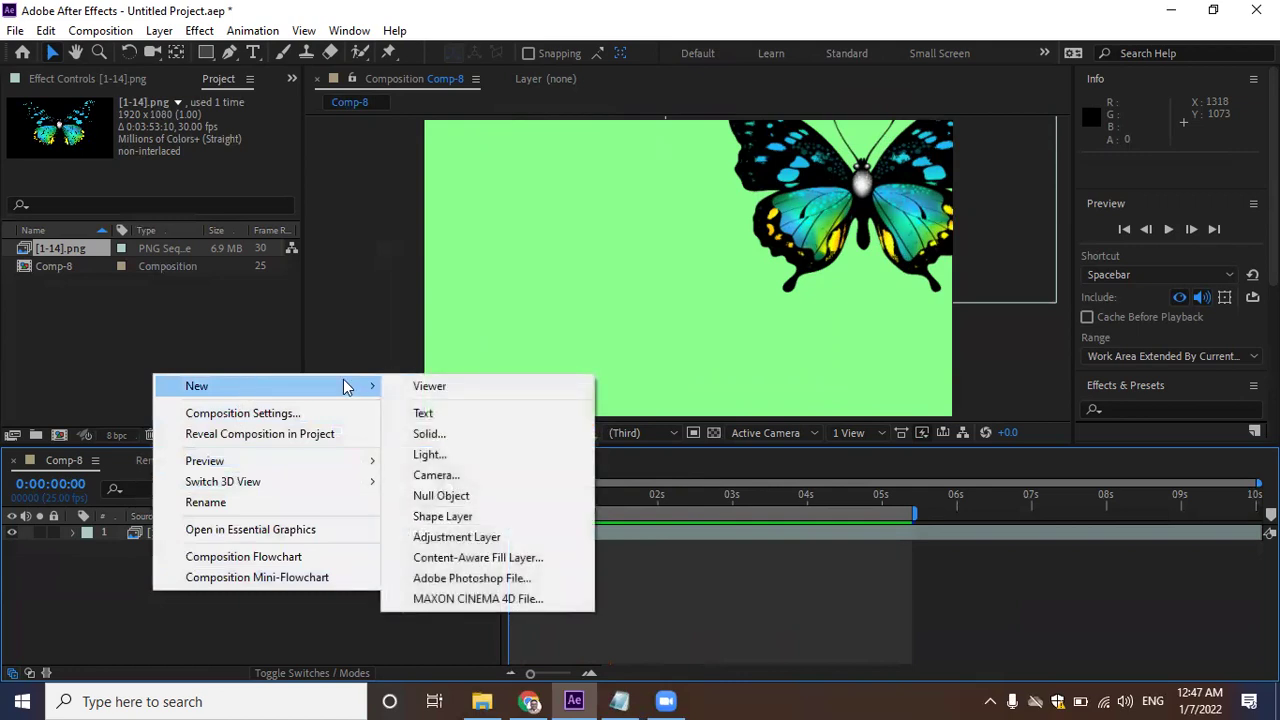
{"action": "left_click", "coordinate": [473, 444]}
{"action": "left_click", "coordinate": [614, 464]}
{"action": "left_click", "coordinate": [656, 461]}
{"action": "left_click_drag", "start_coordinate": [566, 331], "coordinate": [452, 248]}
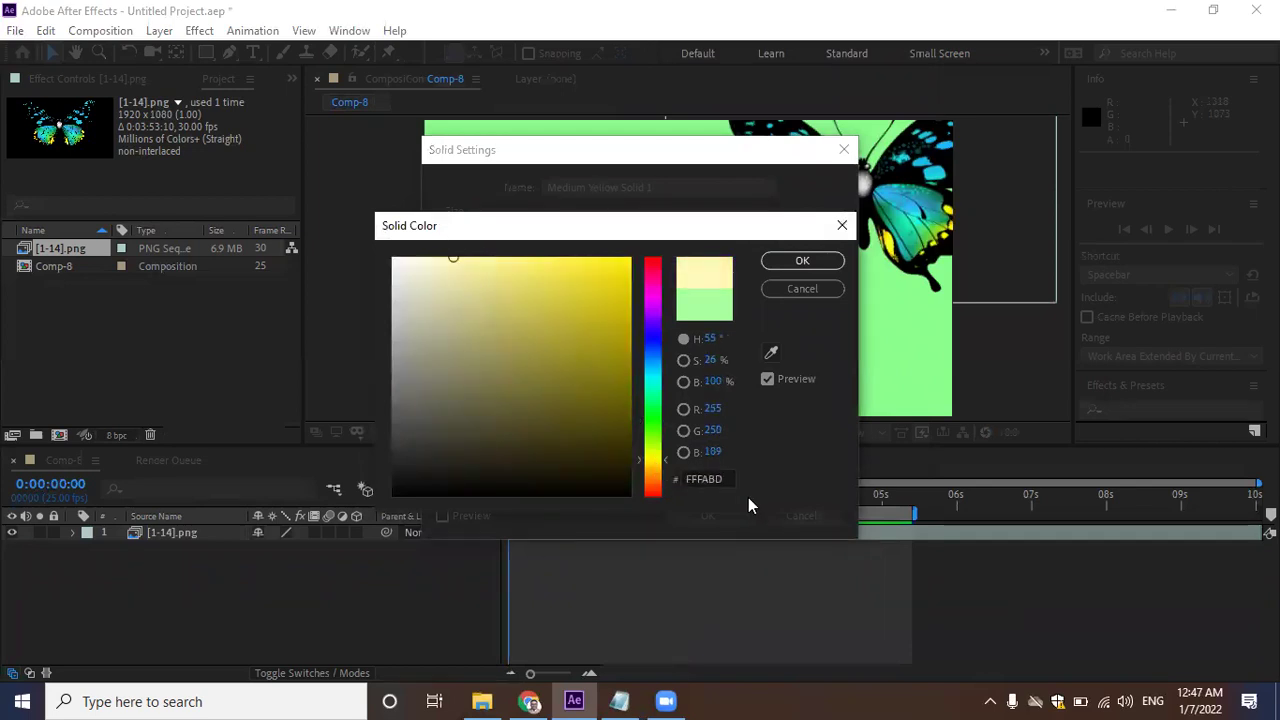
{"action": "left_click", "coordinate": [803, 261]}
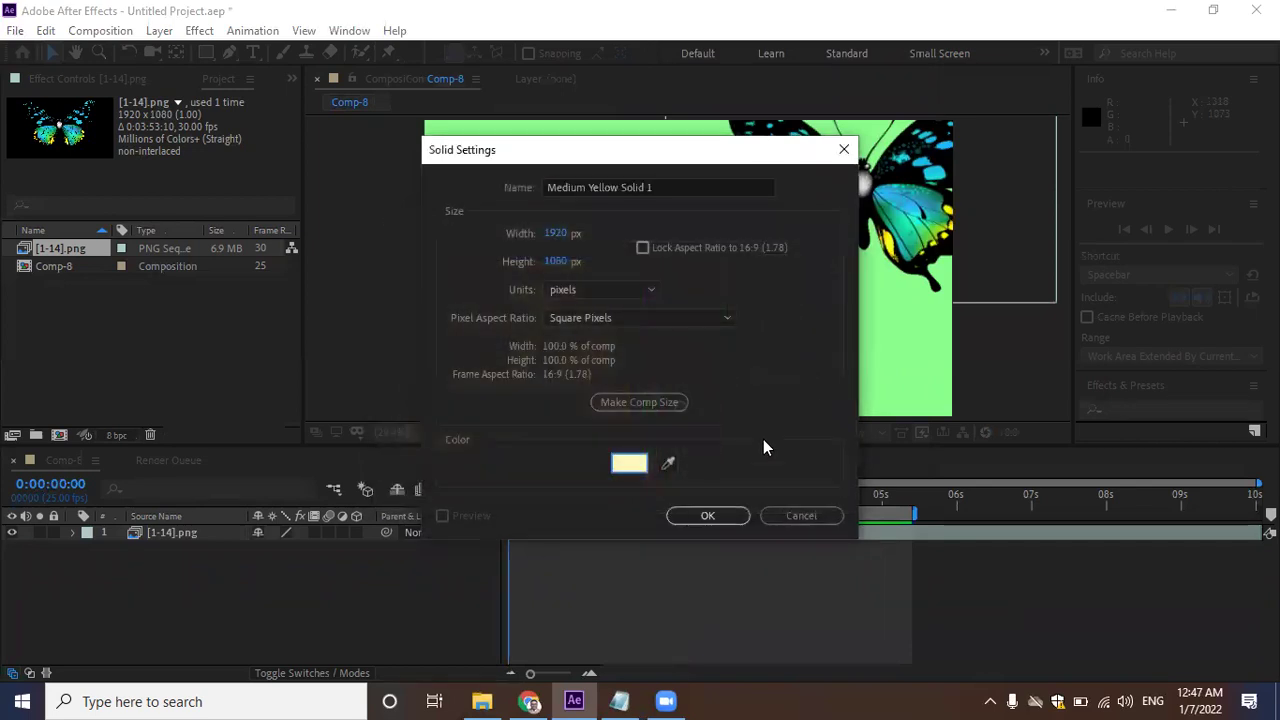
{"action": "left_click", "coordinate": [635, 410]}
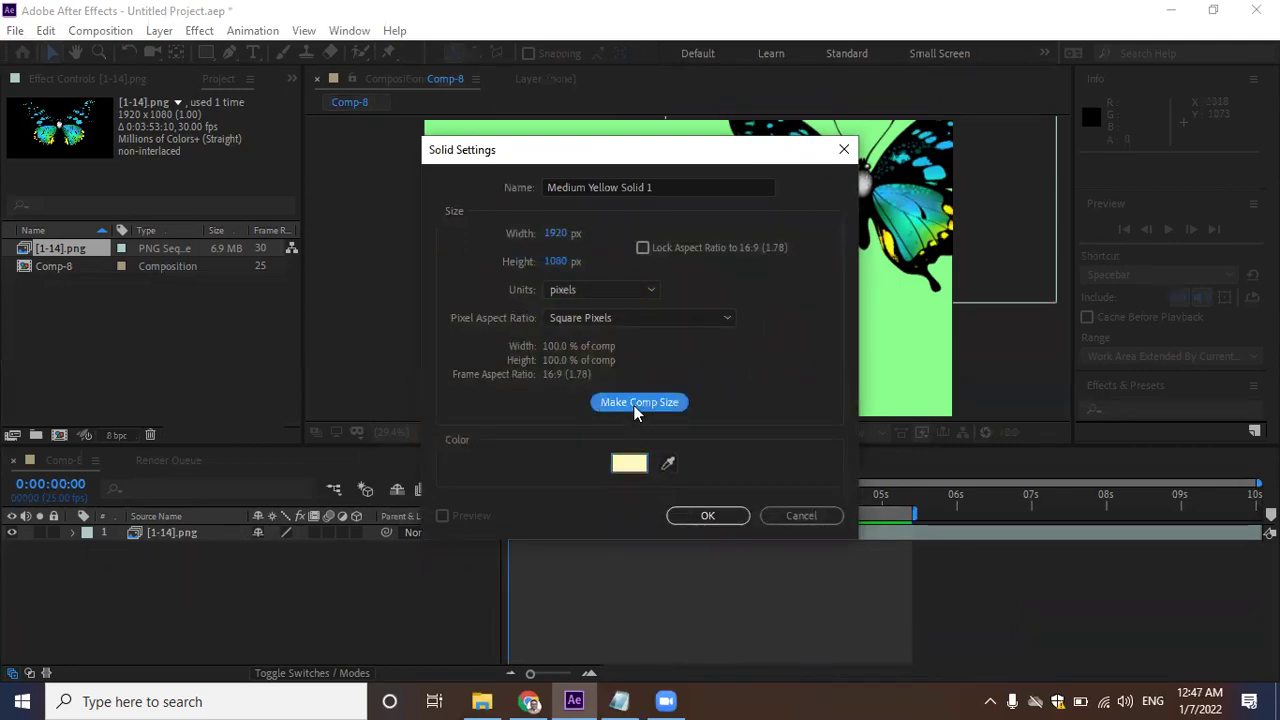
{"action": "left_click", "coordinate": [707, 517]}
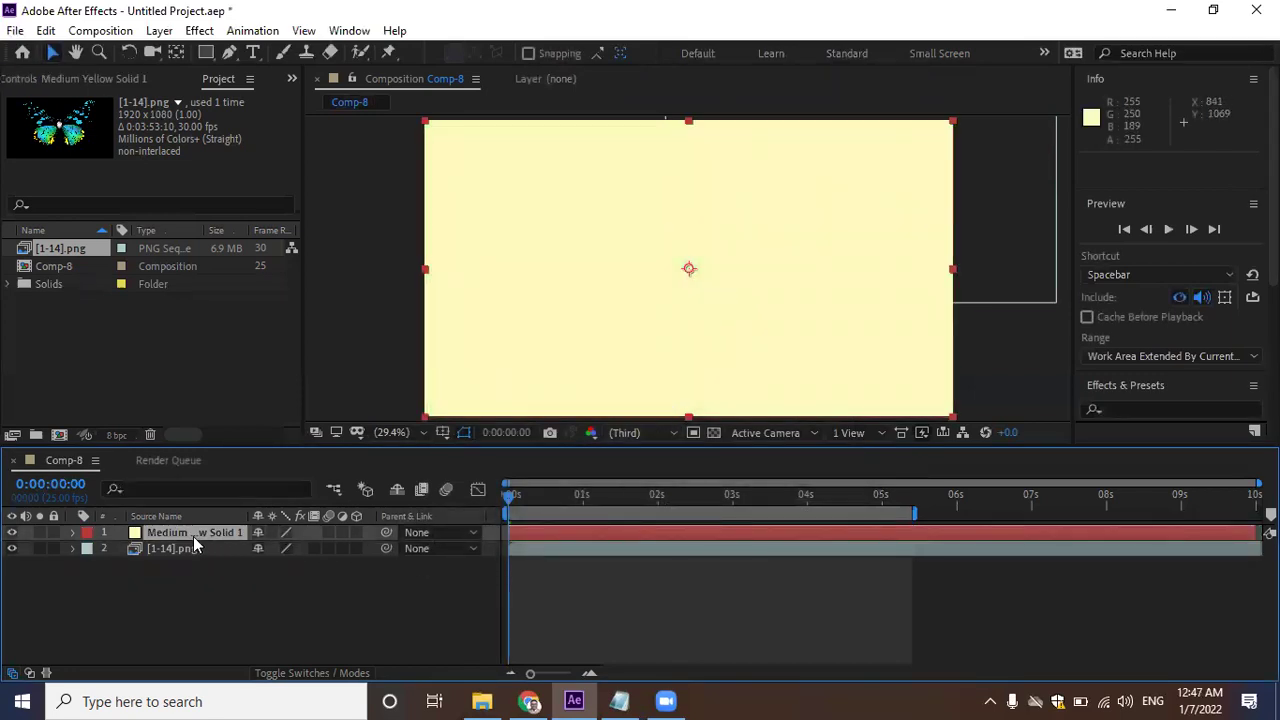
Move Medium Yellow Solid 1 below the butterfly layer and preview it over the yellow background.
{"action": "left_click_drag", "start_coordinate": [189, 534], "coordinate": [194, 570]}
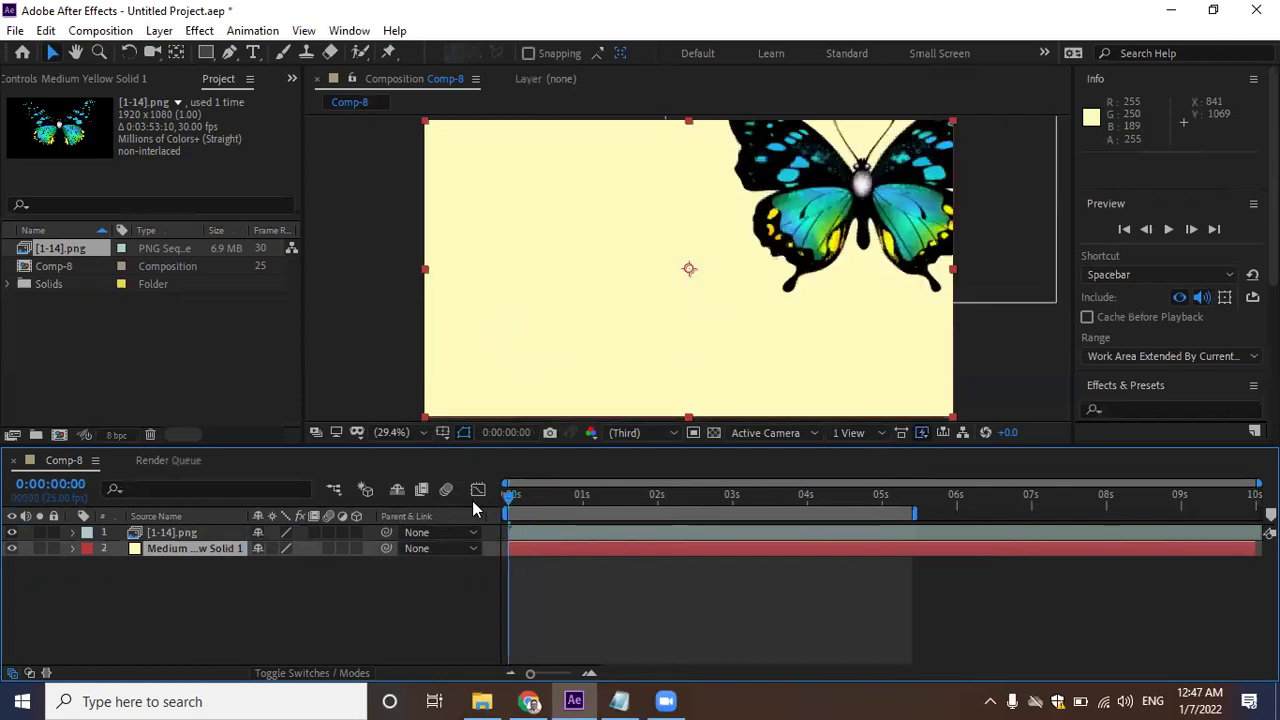
{"action": "key", "text": "space"}
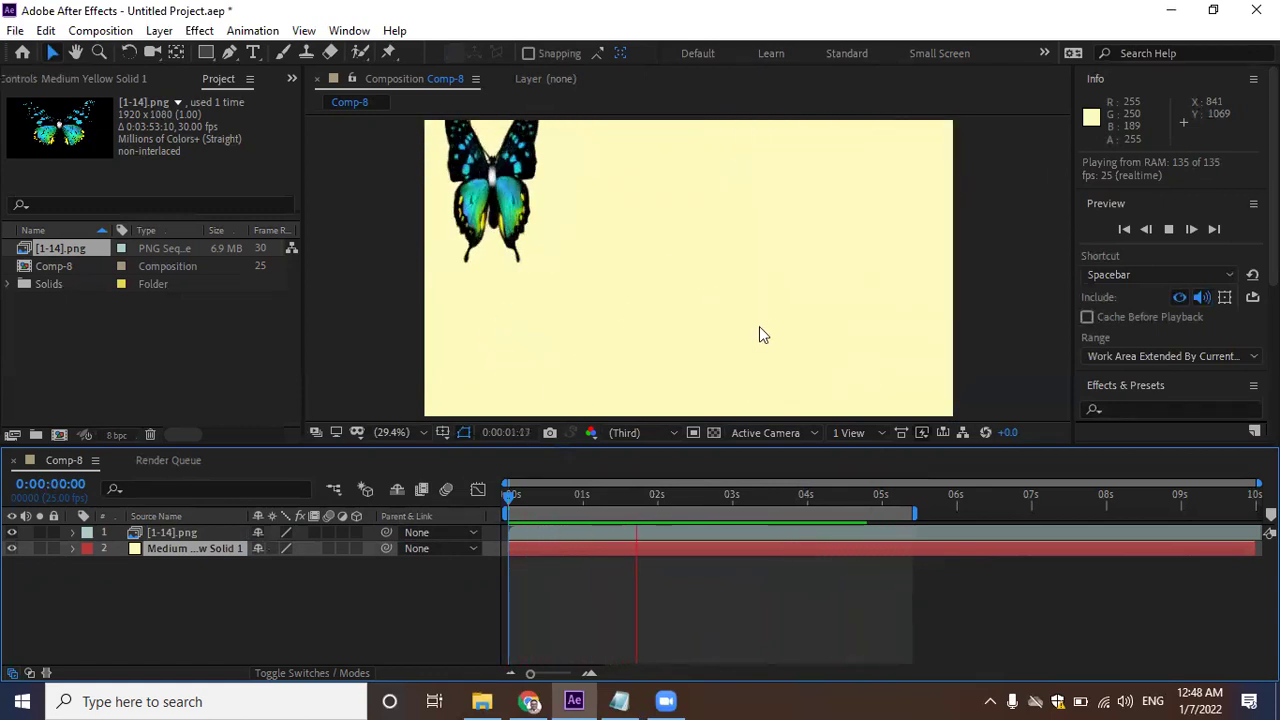
{"action": "left_click", "coordinate": [611, 688]}
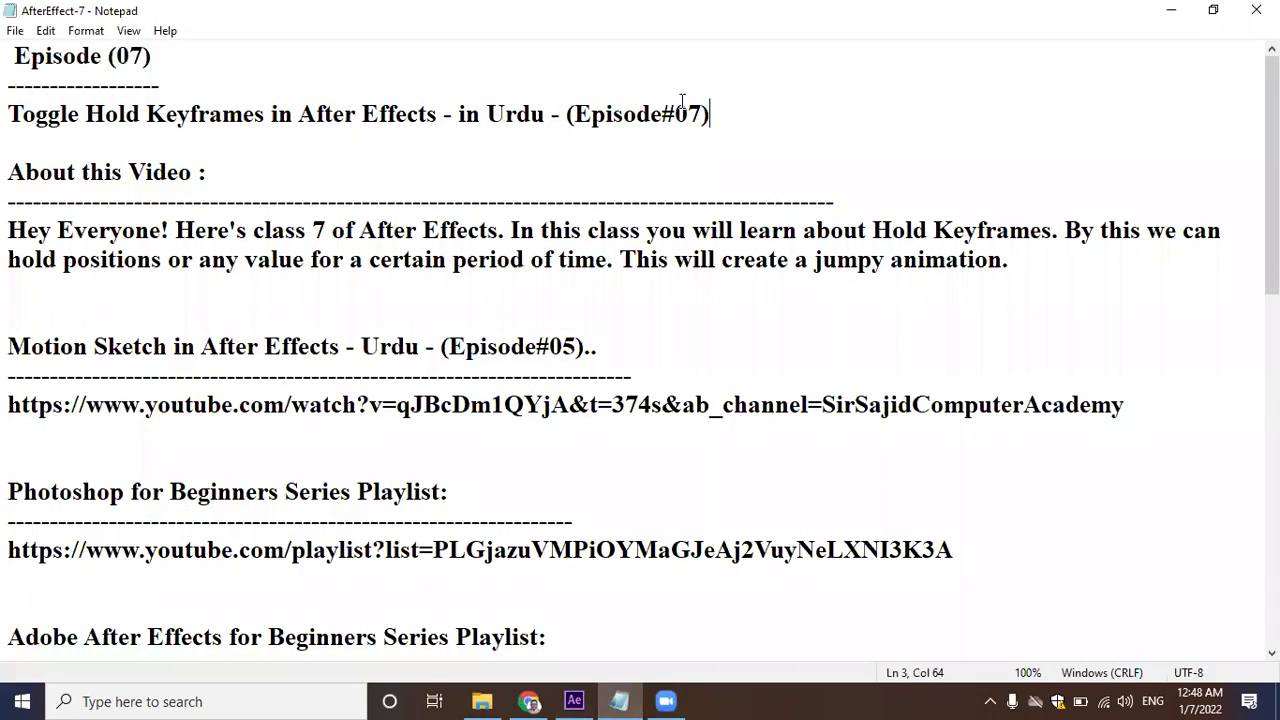